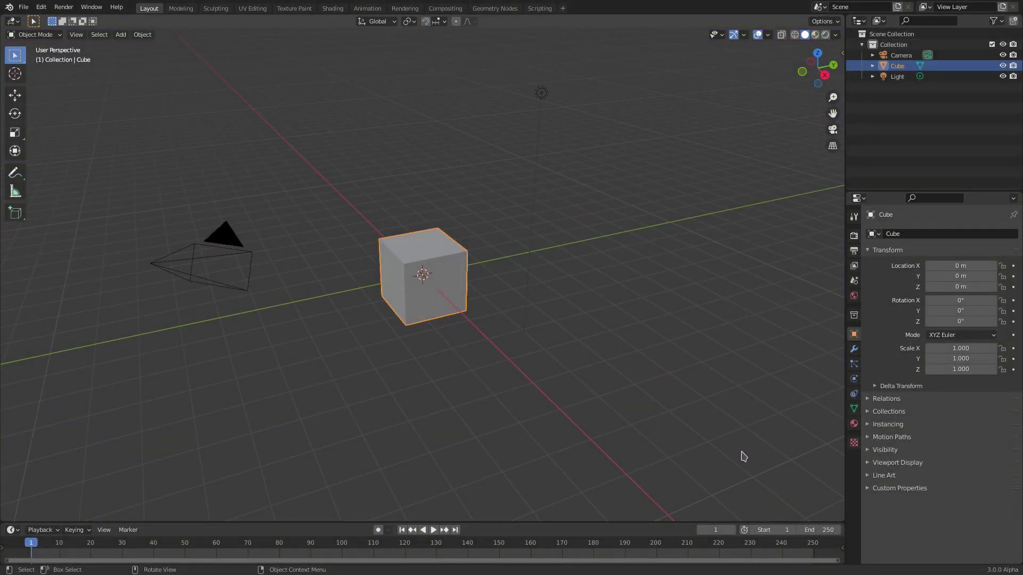
- Delete the default cube and the light from the scene
left_click_drag(710, 448, 326, 65)
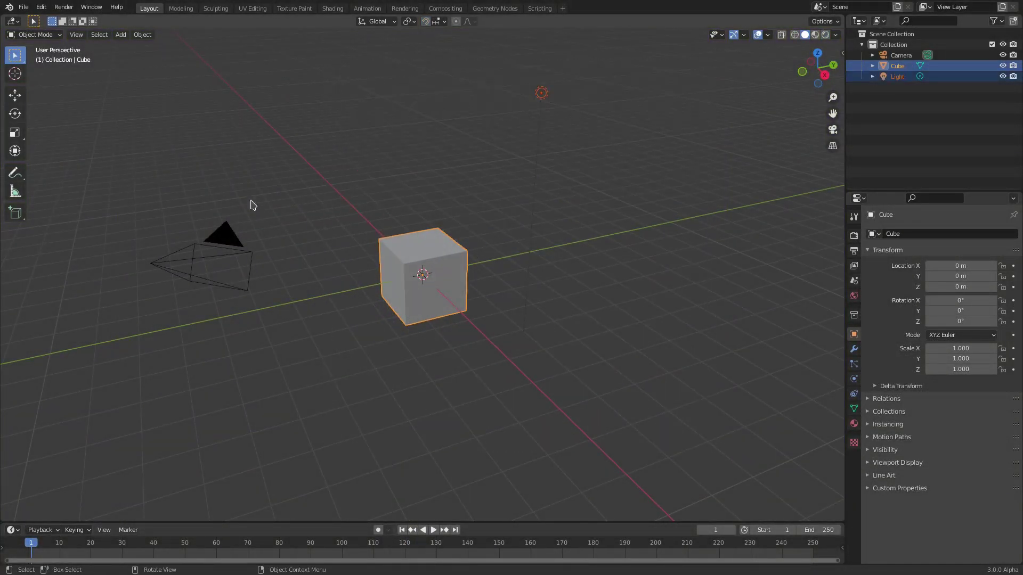
key("Delete")
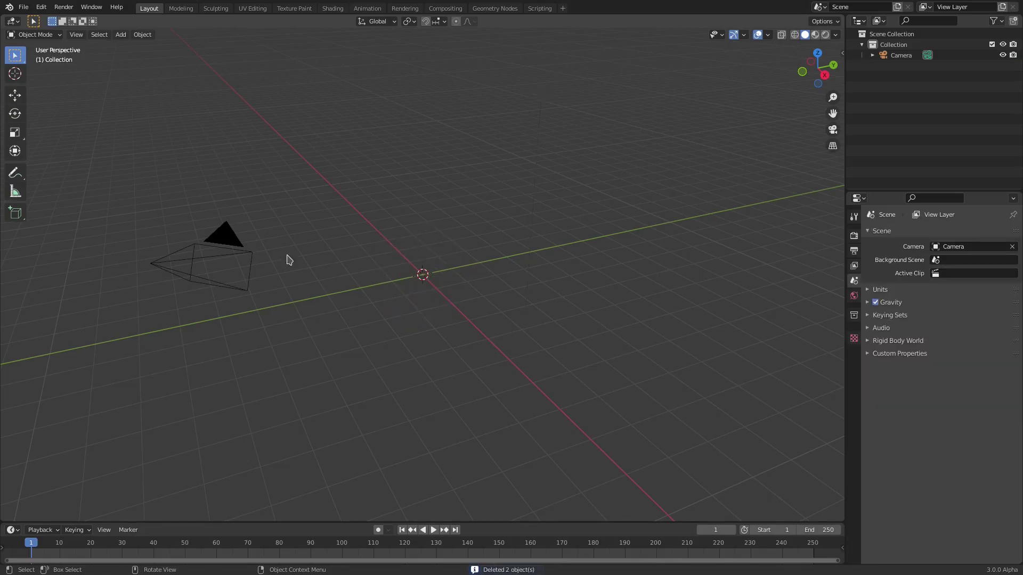
- Clear the camera's location and rotation so it sits unrotated at the world origin
left_click(232, 255)
key("alt+g")
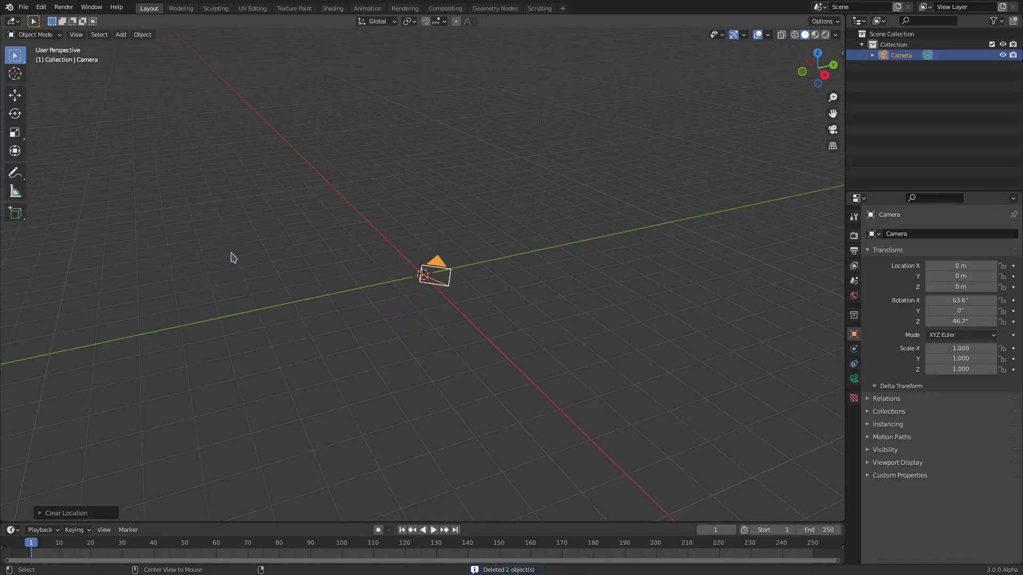
key("alt+r")
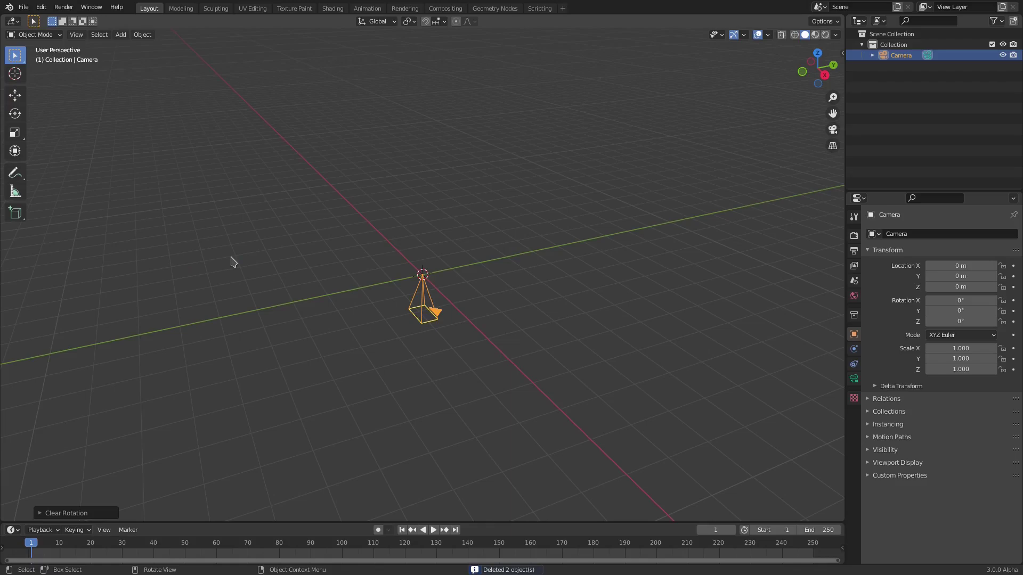
- Rotate the camera 90° about the X axis and move it back along Y to about -10.5 m
key("r")
key("x")
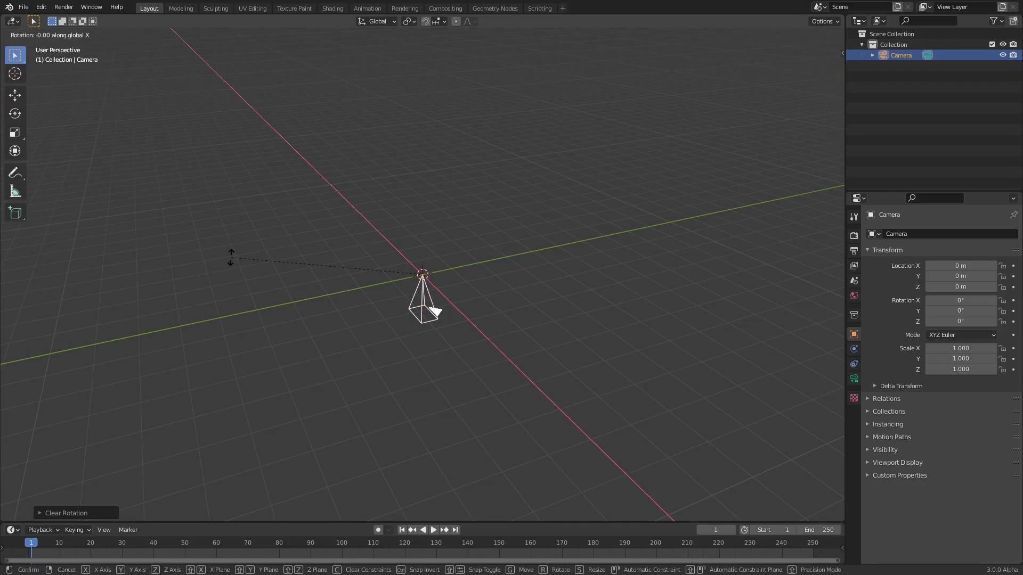
type("90")
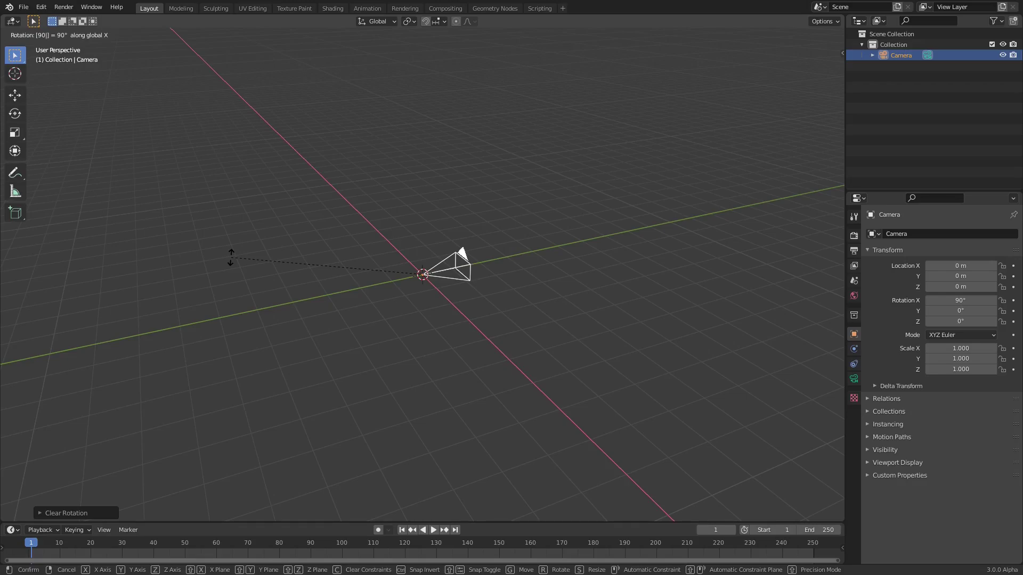
key("Return")
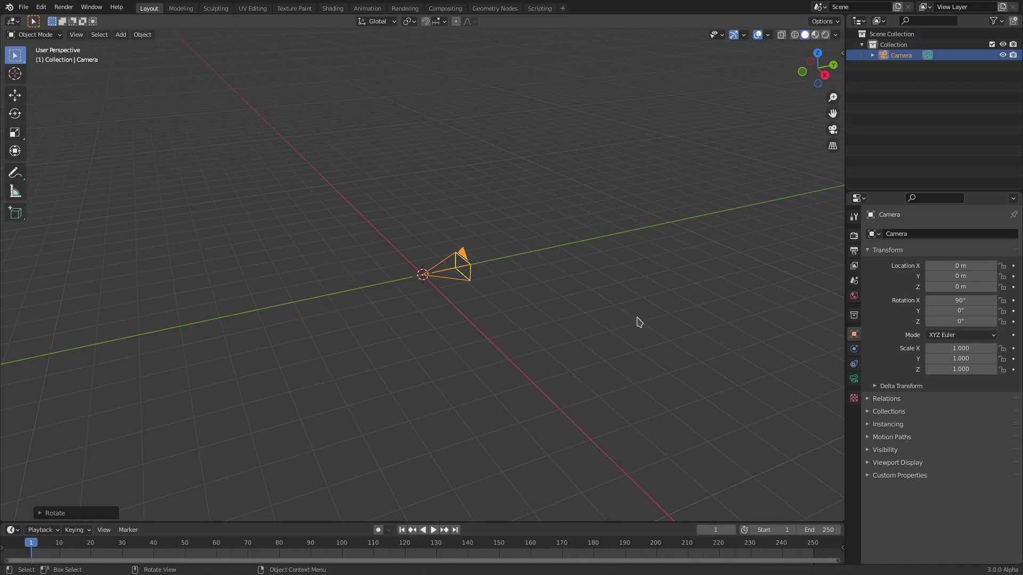
key("g")
key("y")
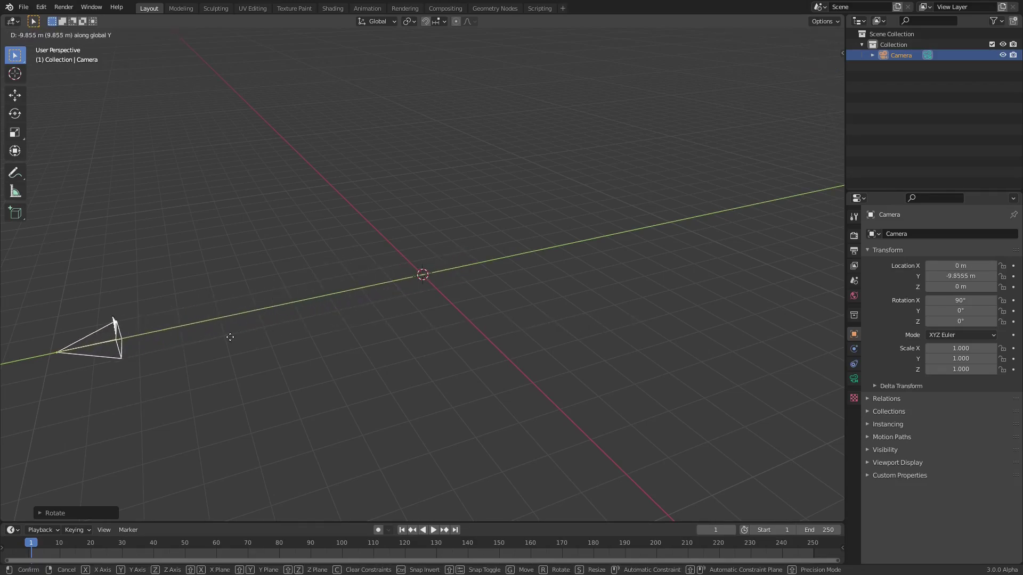
left_click(232, 339)
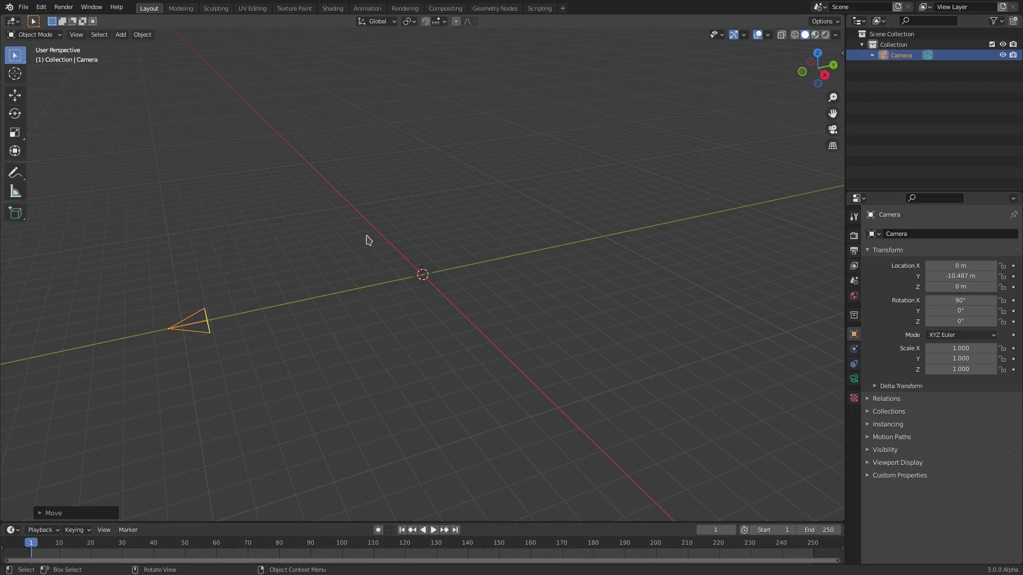
- Add a cylinder mesh at the world origin and set its vertex count to 6
key("shift+a")
mouse_move(322, 107)
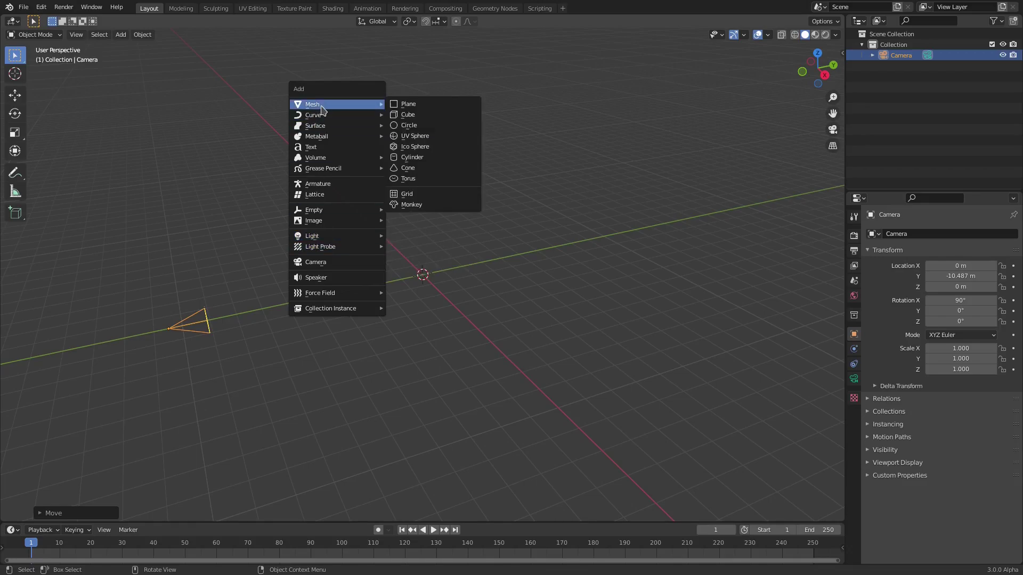
left_click(420, 158)
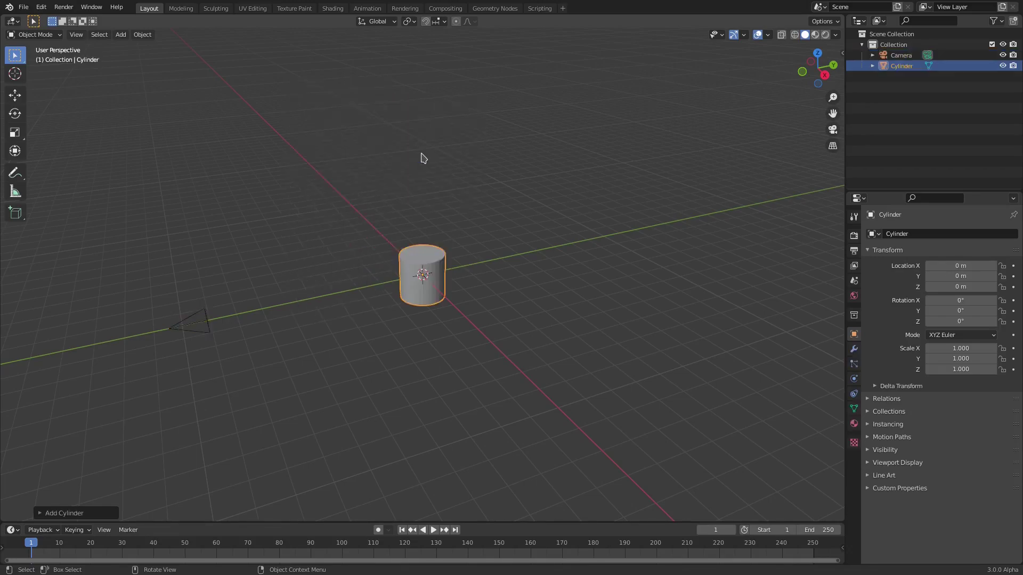
scroll(432, 295, "up", 5)
middle_click_drag(430, 292, 538, 305)
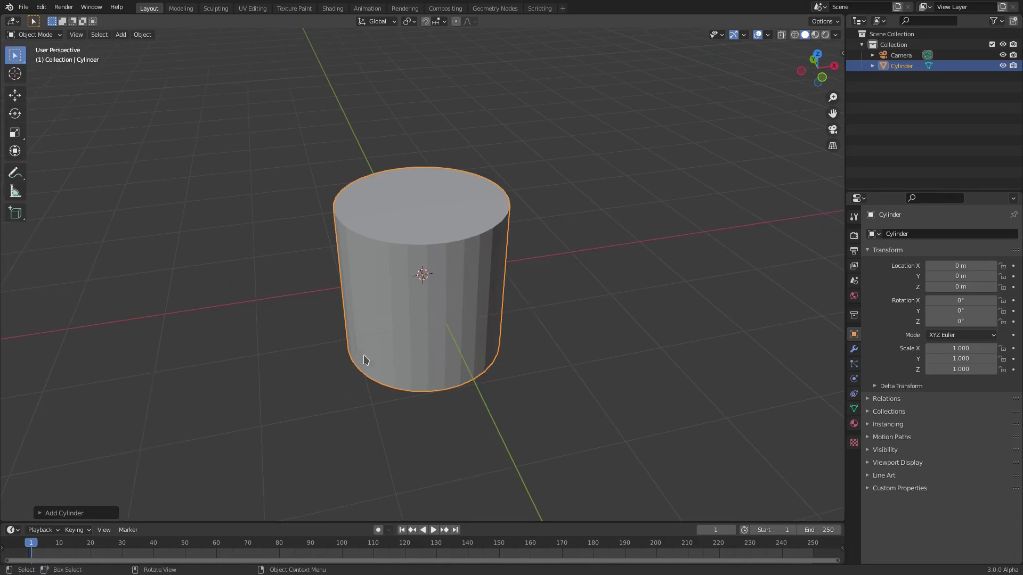
left_click(59, 514)
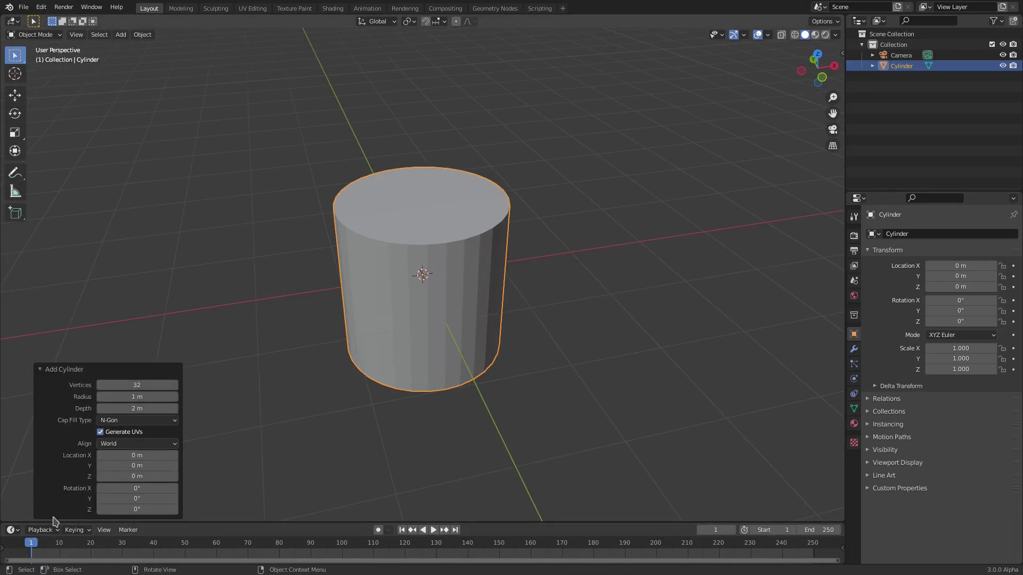
left_click_drag(109, 384, 113, 384)
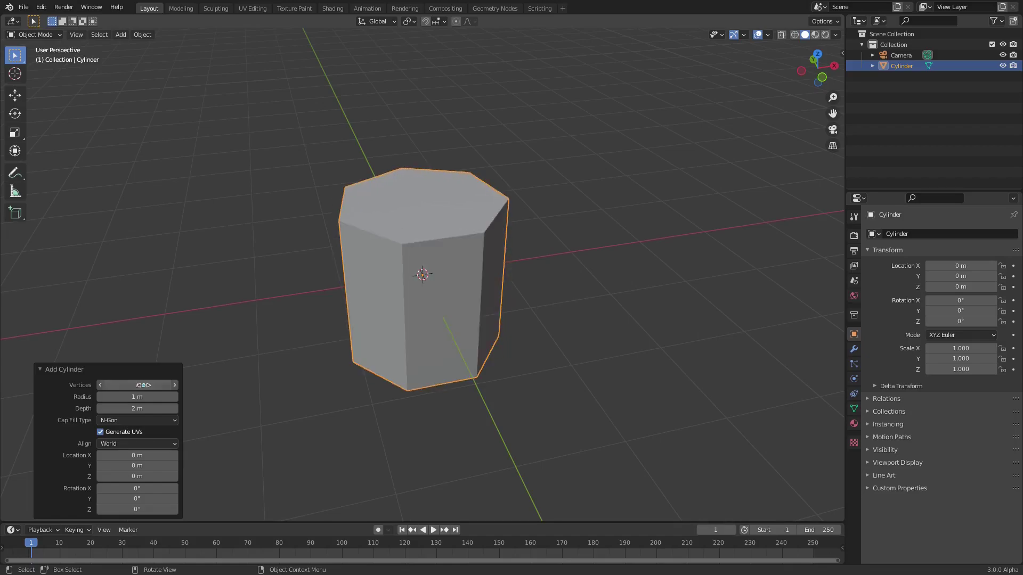
left_click(174, 386)
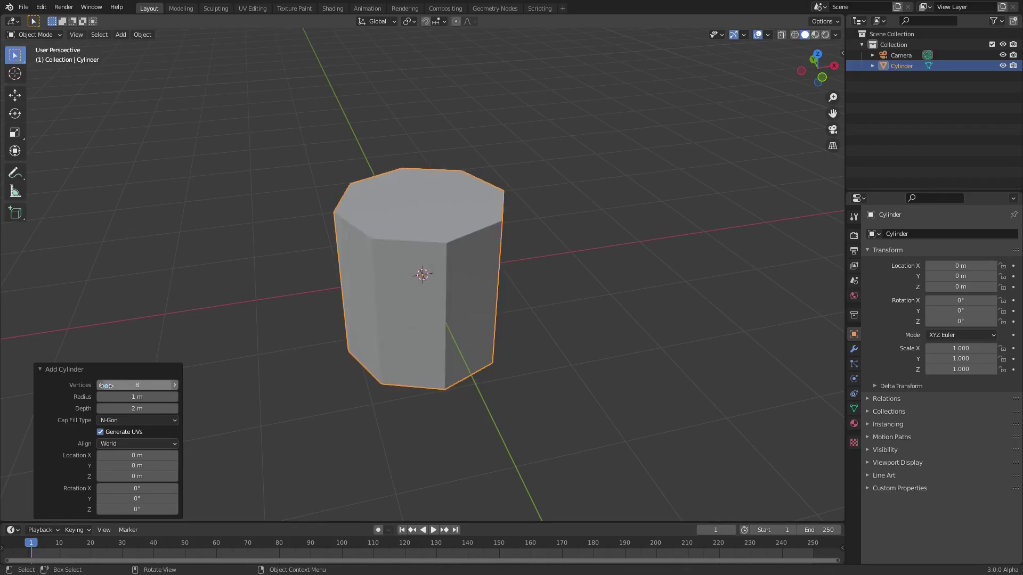
left_click(100, 384)
left_click(101, 385)
- Delete the cylinder's side and bottom faces in Edit Mode, keeping only the top hexagon, and return to Object Mode
middle_click_drag(221, 379, 449, 443)
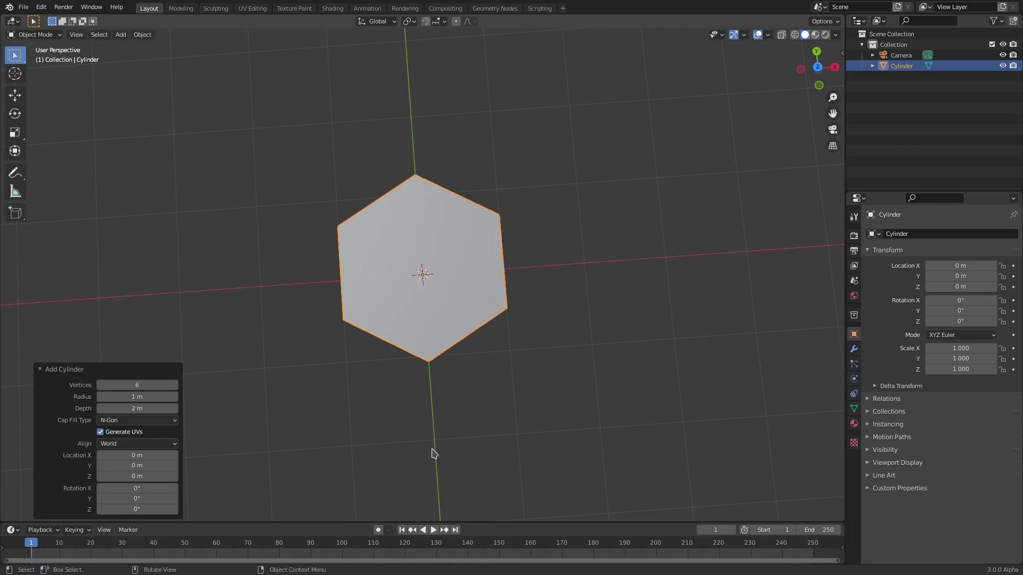
middle_click_drag(452, 351, 465, 302)
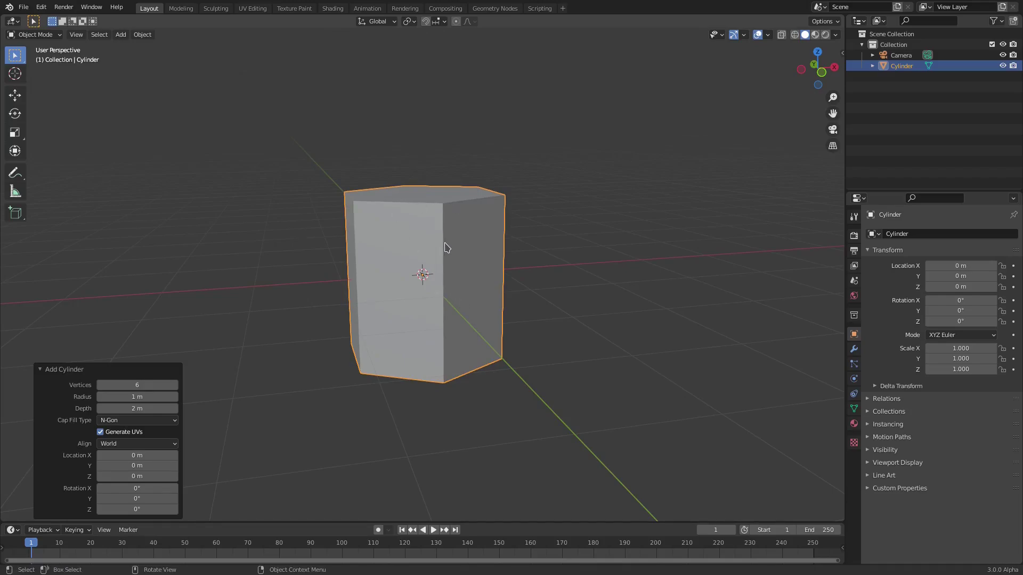
key("Tab")
left_click(91, 36)
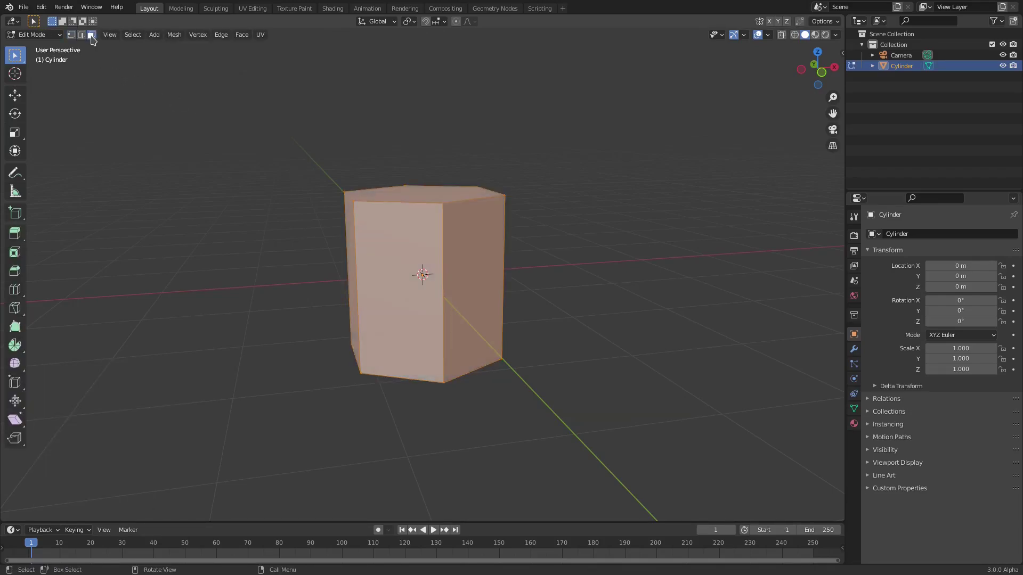
left_click(416, 270)
left_click(465, 276, "shift")
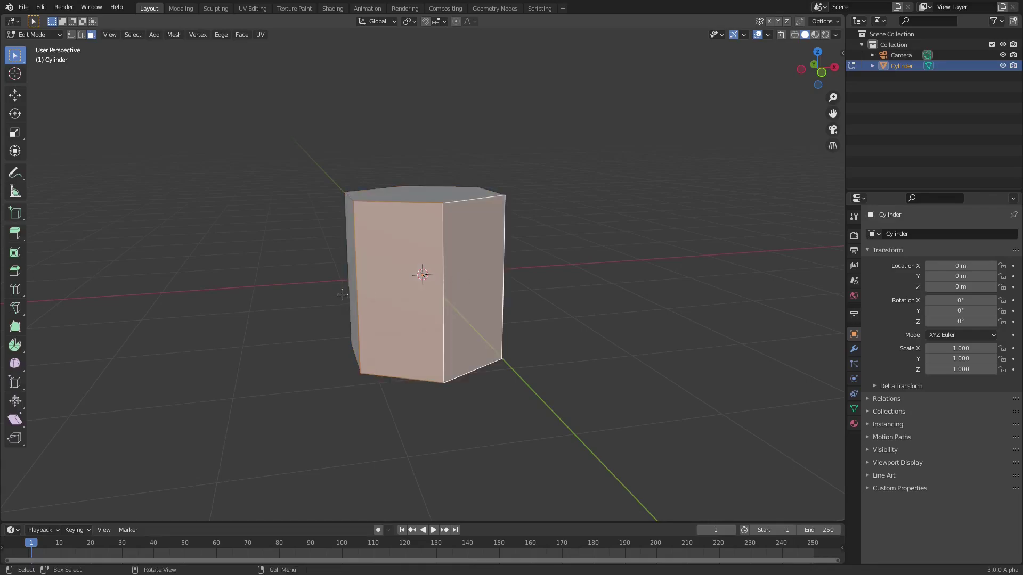
middle_click_drag(343, 292, 464, 300)
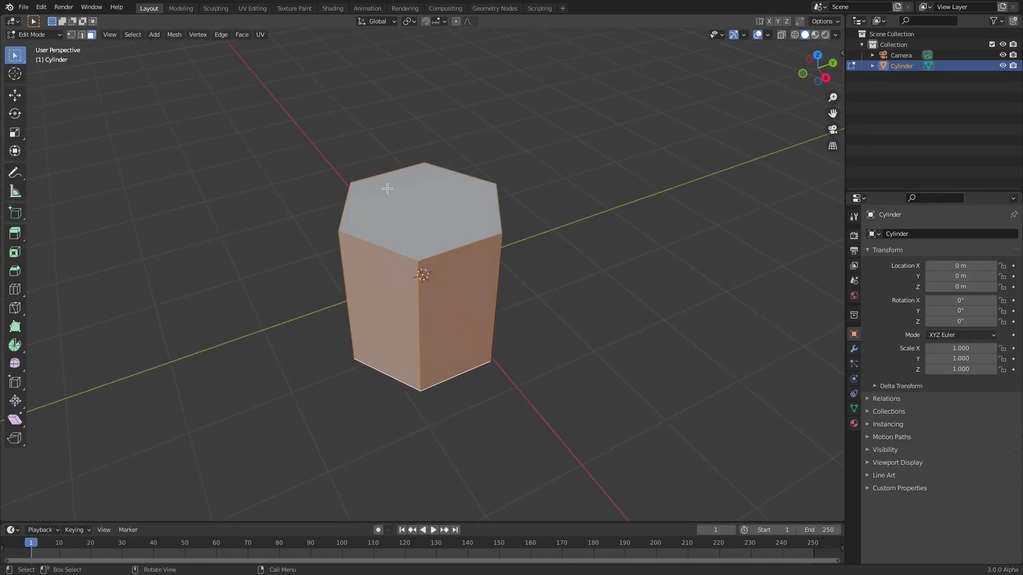
key("x")
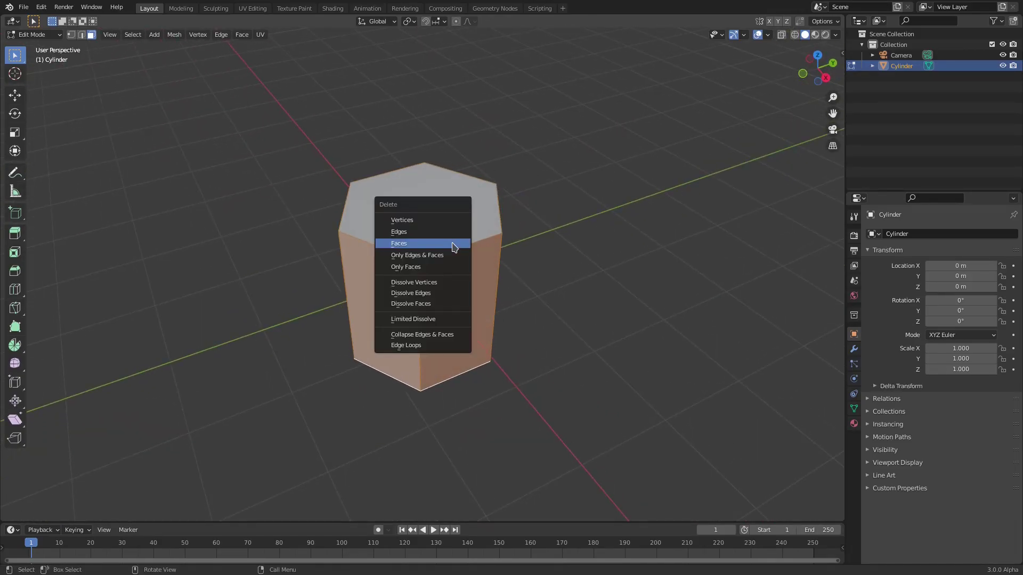
left_click(402, 242)
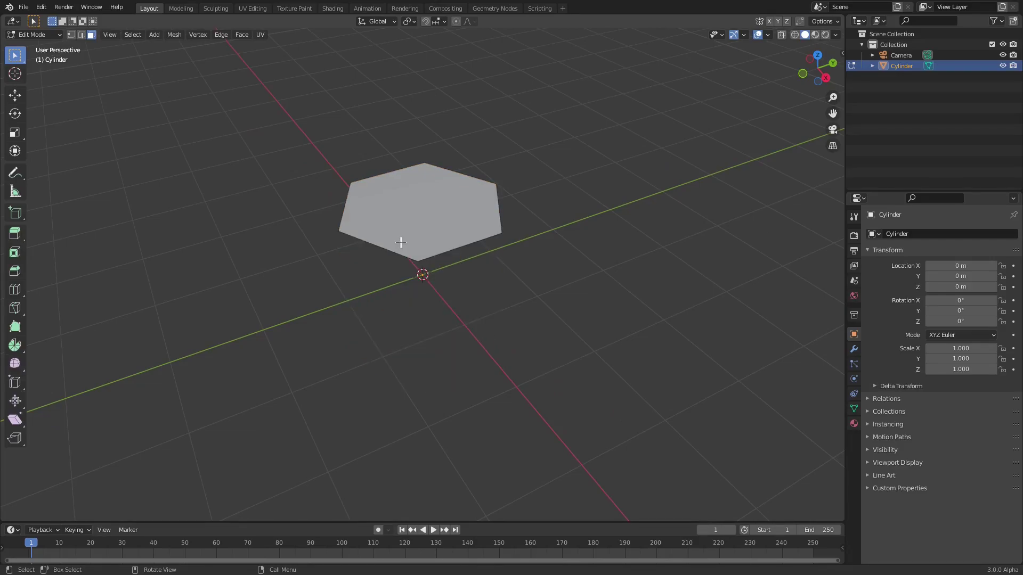
key("Tab")
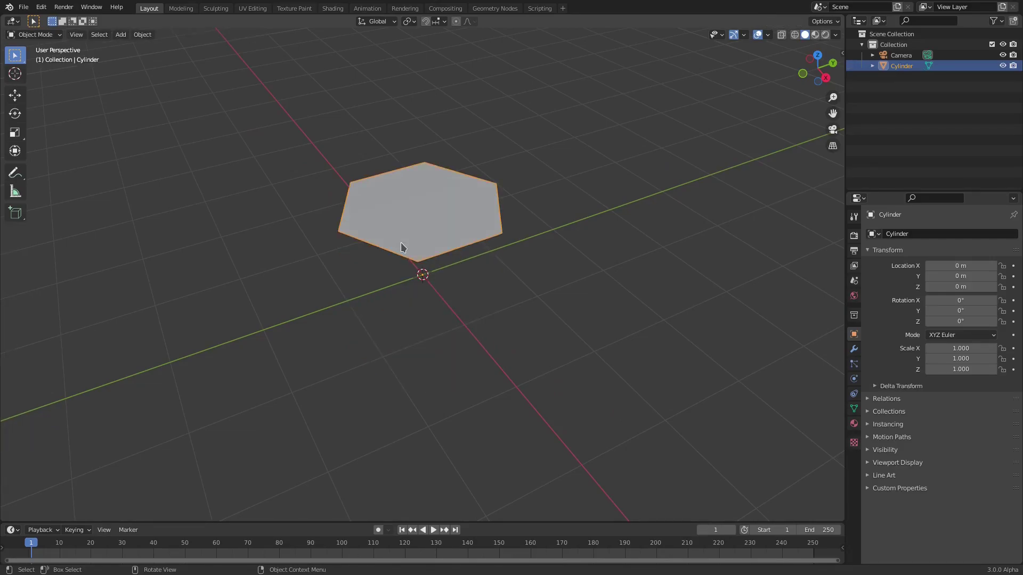
- Set the hexagon's origin to its geometry and clear its location to center it on the world origin
middle_click_drag(477, 226, 394, 201)
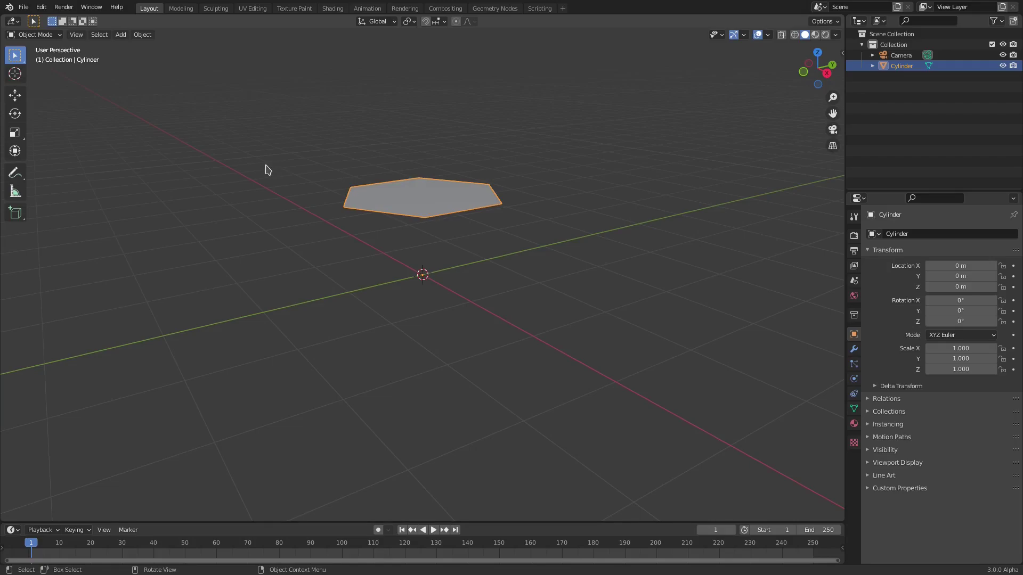
left_click(143, 34)
mouse_move(153, 59)
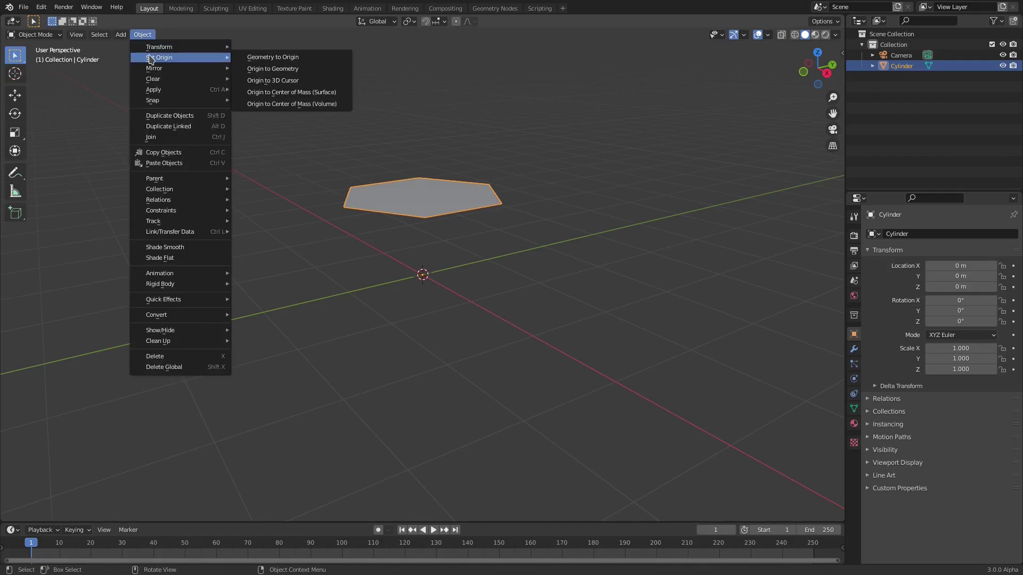
left_click(287, 69)
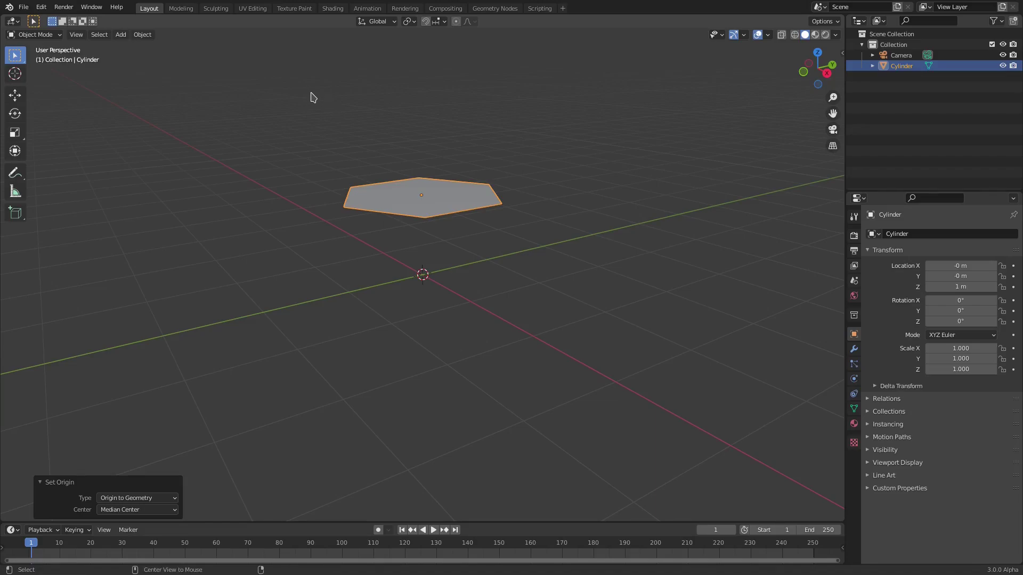
key("alt+g")
scroll(472, 322, "up", 2)
middle_click_drag(472, 321, 558, 347)
scroll(433, 314, "up", 3)
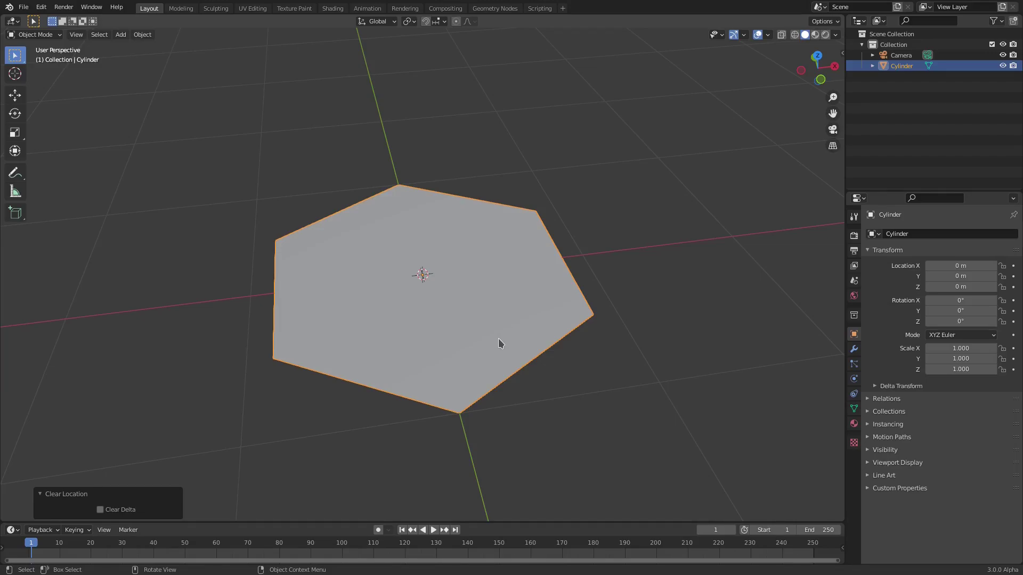
key("r")
key("x")
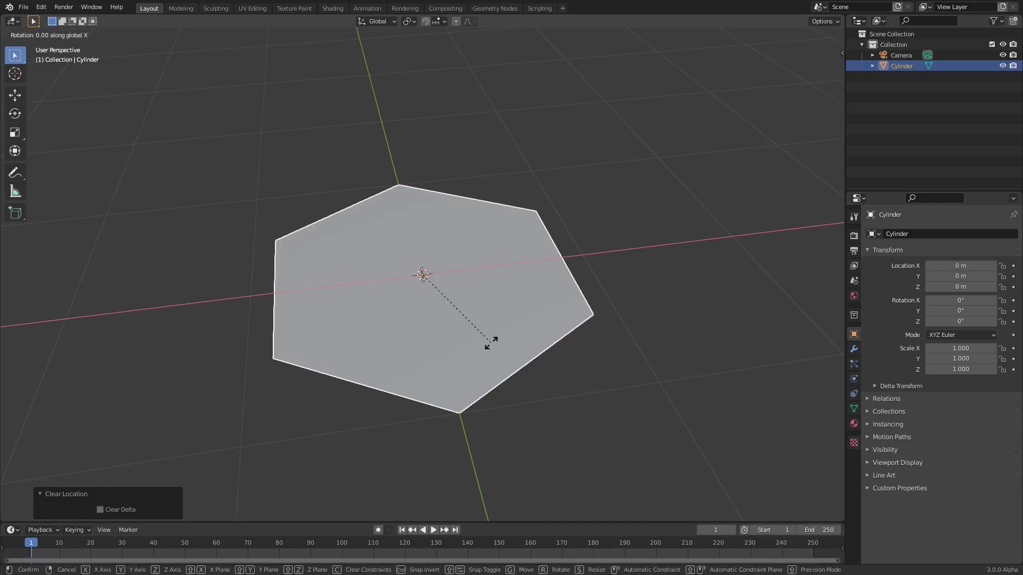
key("Escape")
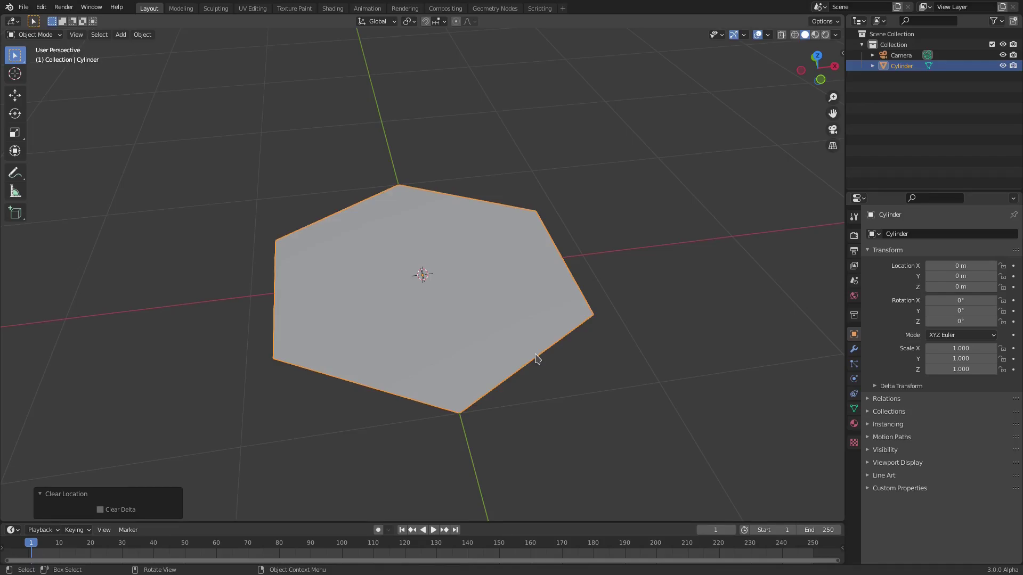
- Duplicate the hexagon in place at the world origin, working from the top orthographic view
middle_click_drag(400, 308, 418, 254)
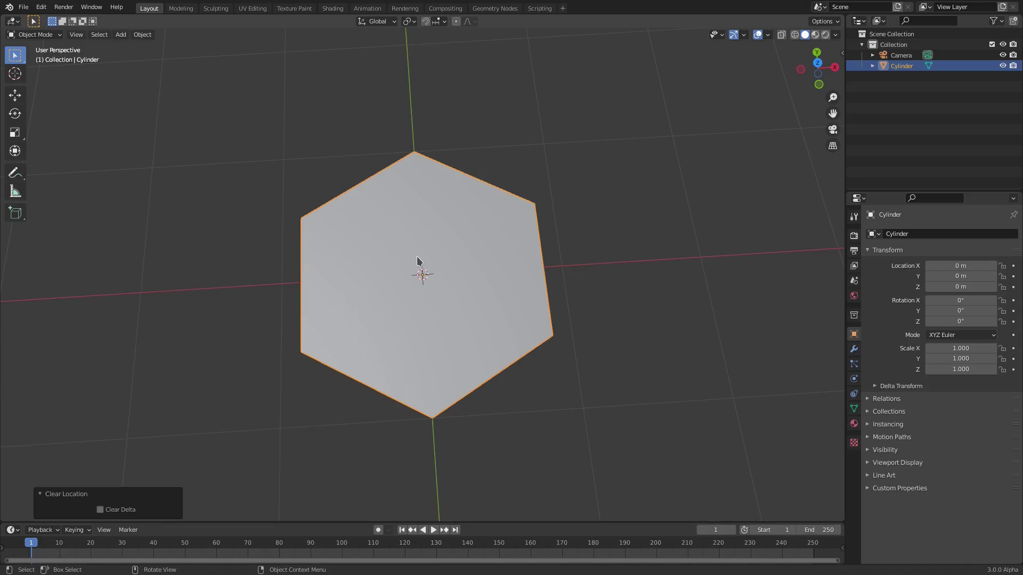
key("KP_7")
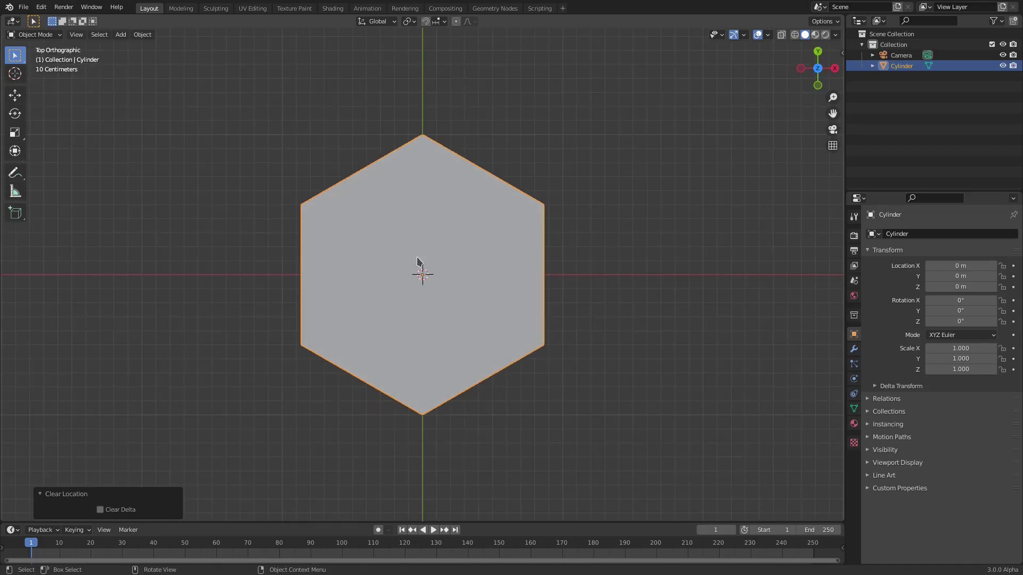
scroll(536, 257, "up", 2)
scroll(539, 257, "down", 7)
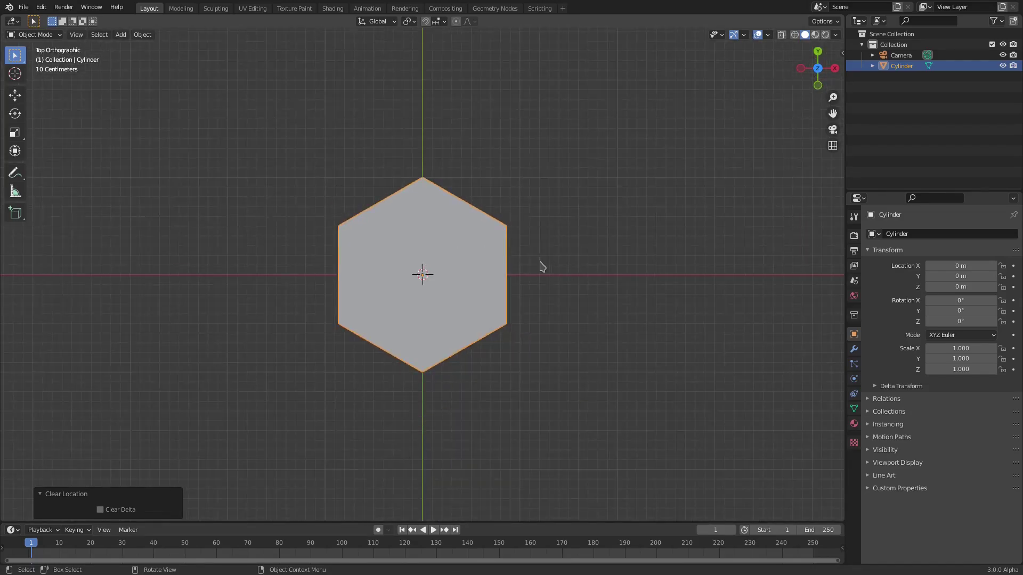
key("shift+d")
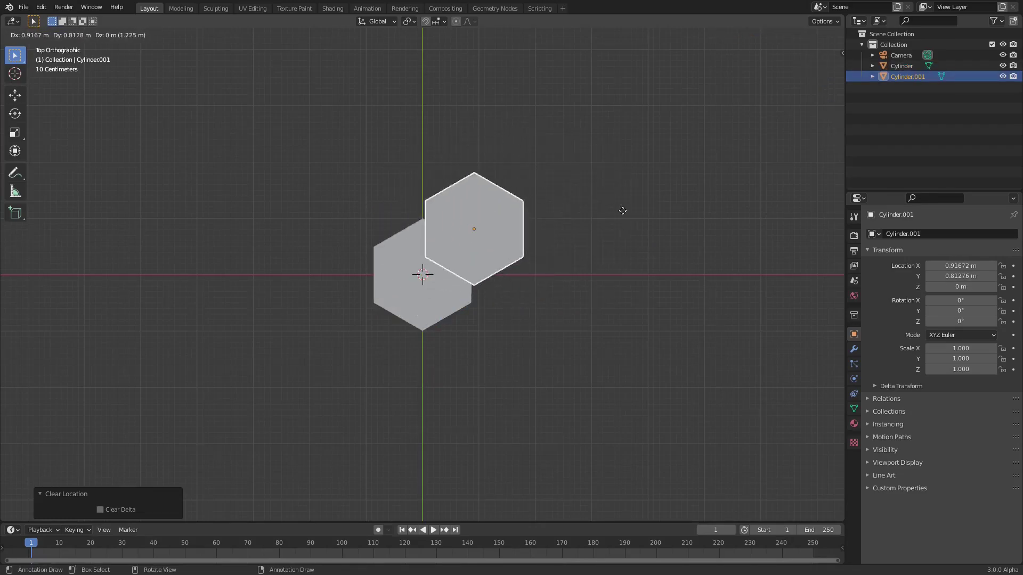
key("Escape")
- Move the duplicated hexagon into a new collection named backups
scroll(554, 286, "down", 5)
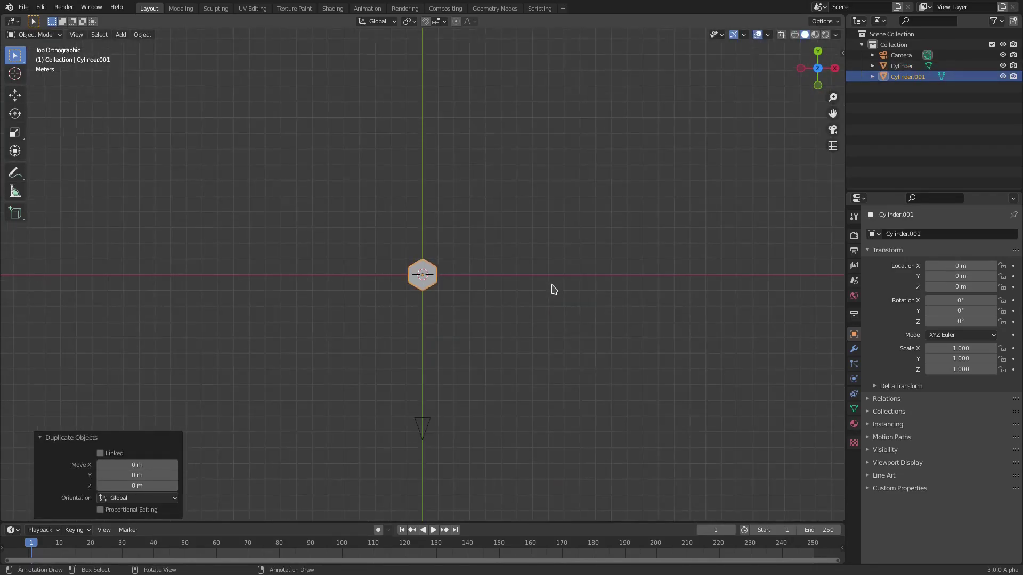
scroll(554, 286, "up", 3)
key("m")
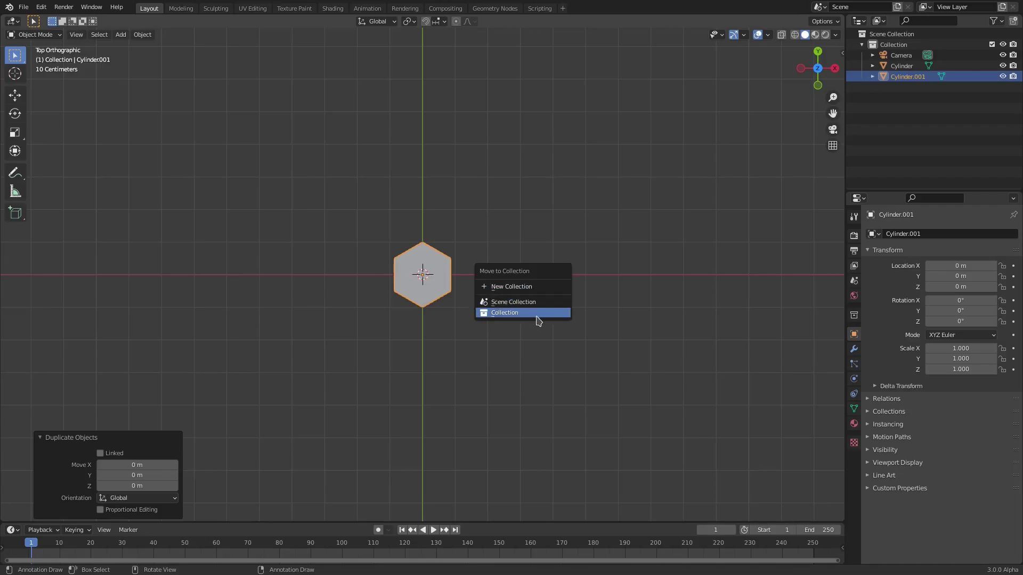
left_click(529, 286)
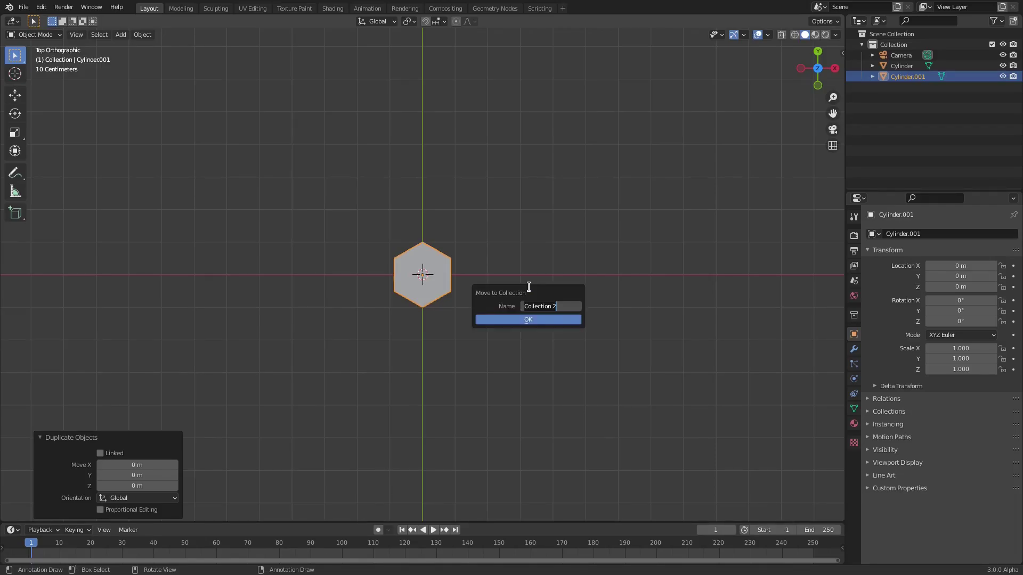
type("backups")
key("Return")
left_click(541, 319)
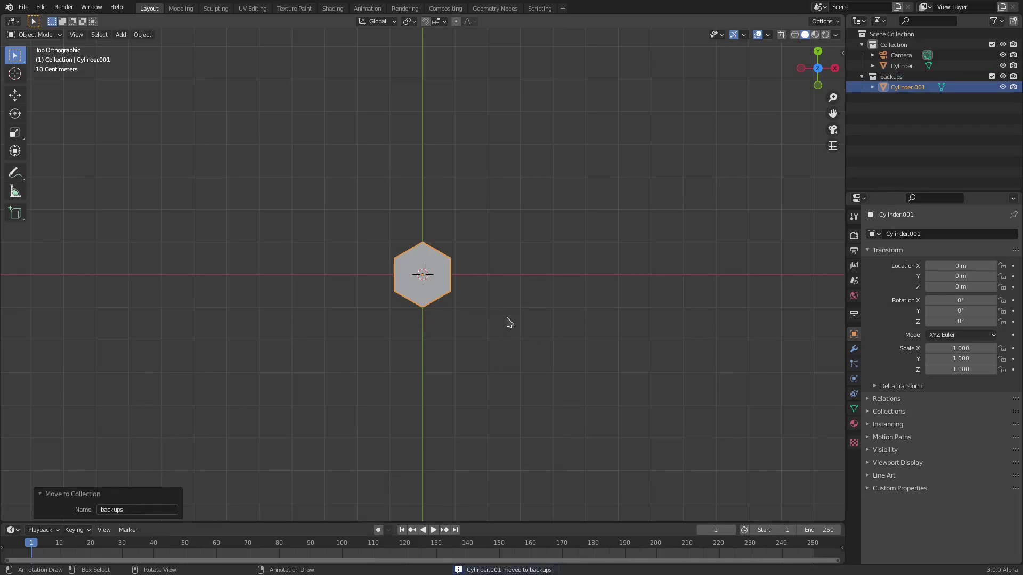
- Move the backup hexagon about -20.8 m along the X axis, away from the original
scroll(517, 326, "down", 3)
key("g")
key("x")
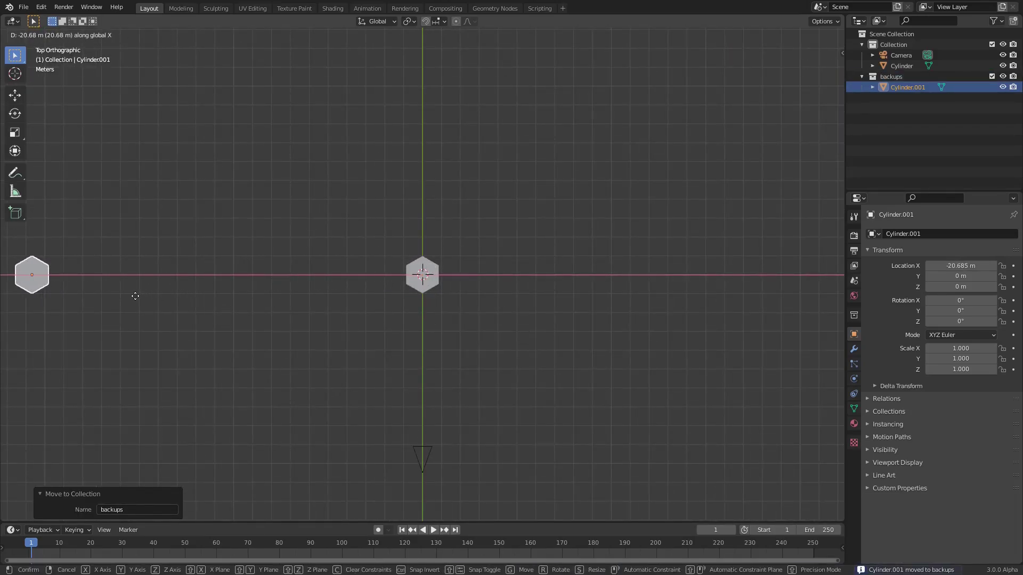
left_click(133, 297)
- Exclude the backups collection from the view layer
left_click(1003, 76)
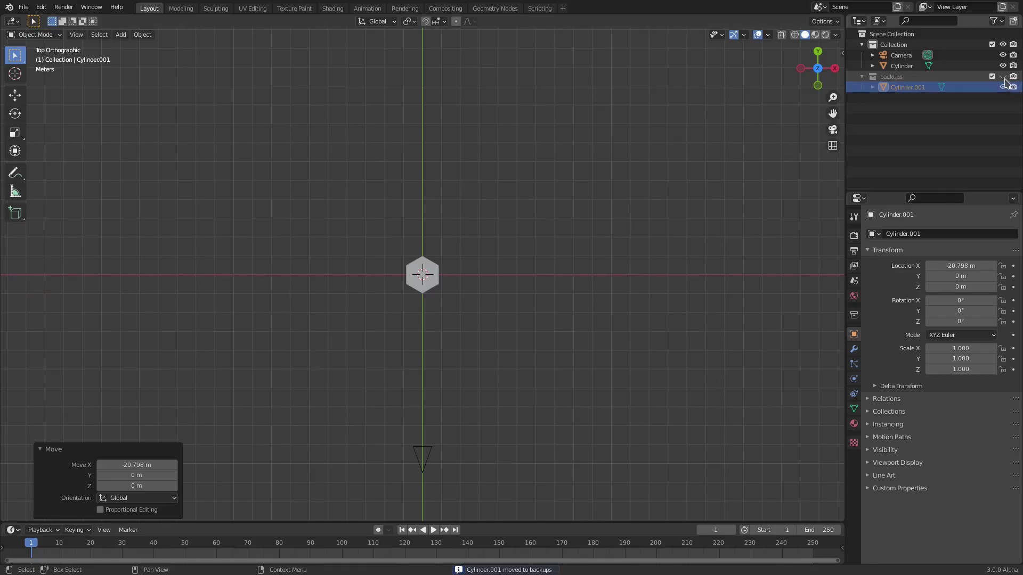
left_click(992, 76)
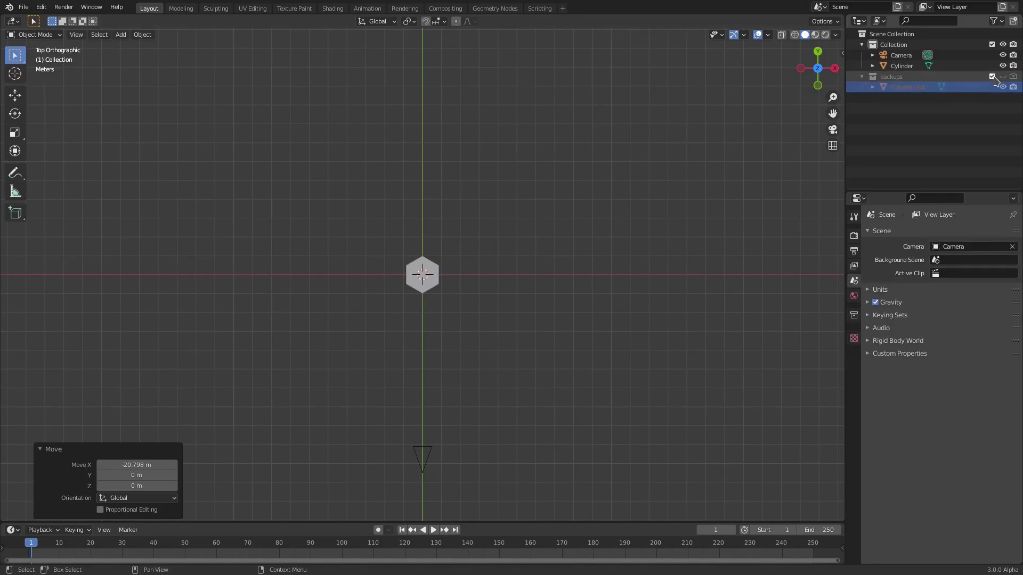
left_click(993, 77)
left_click(993, 76)
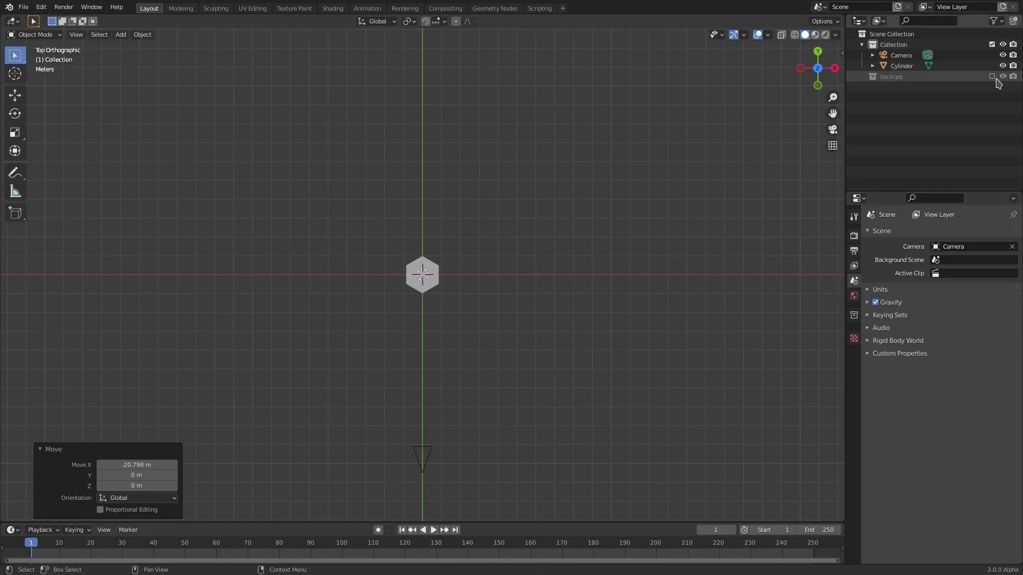
- Duplicate the remaining hexagon in place and scale the copy down to about 0.696
scroll(485, 294, "up", 4)
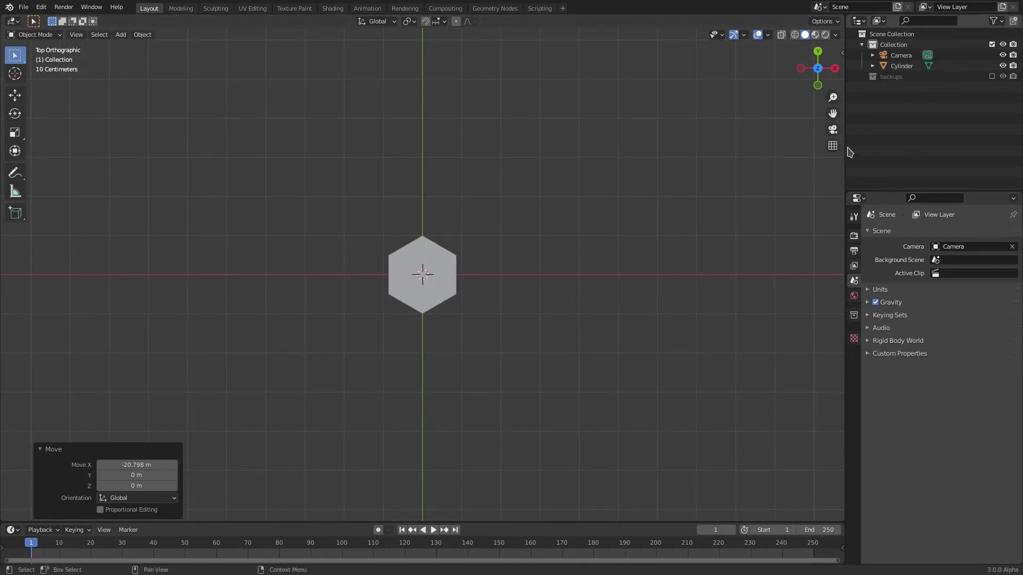
scroll(379, 231, "up", 5)
left_click(426, 287)
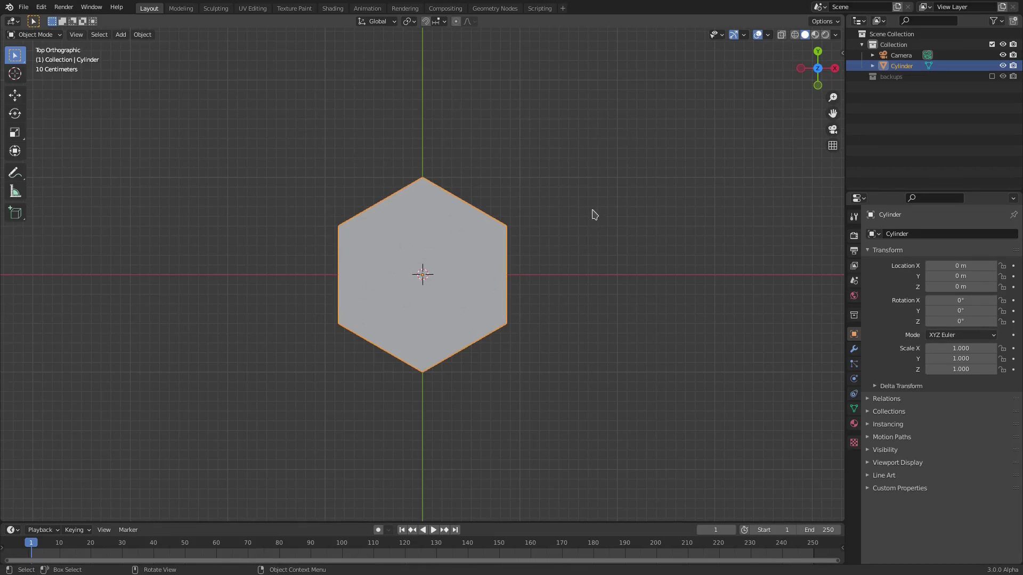
key("shift+d")
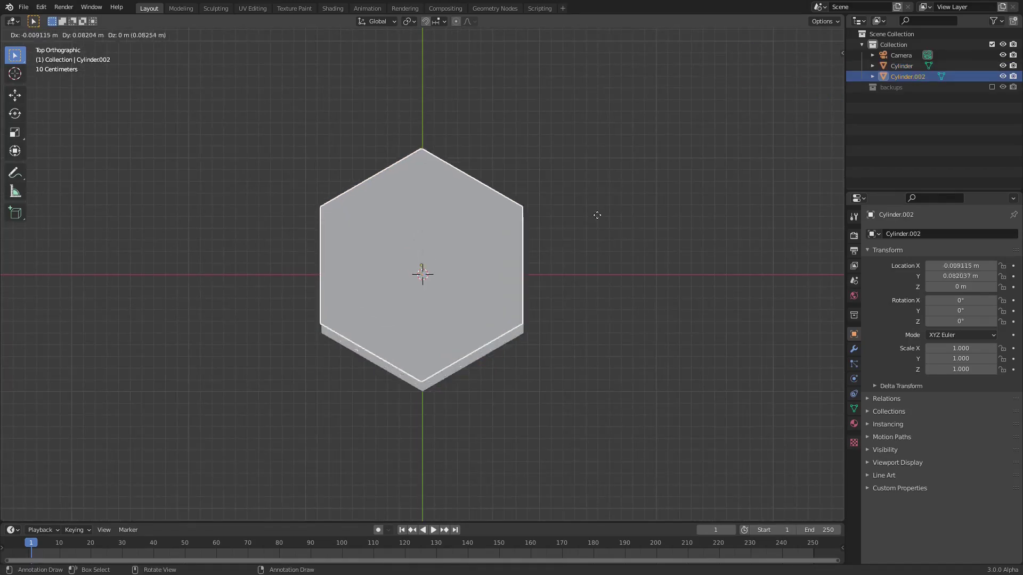
right_click(619, 224)
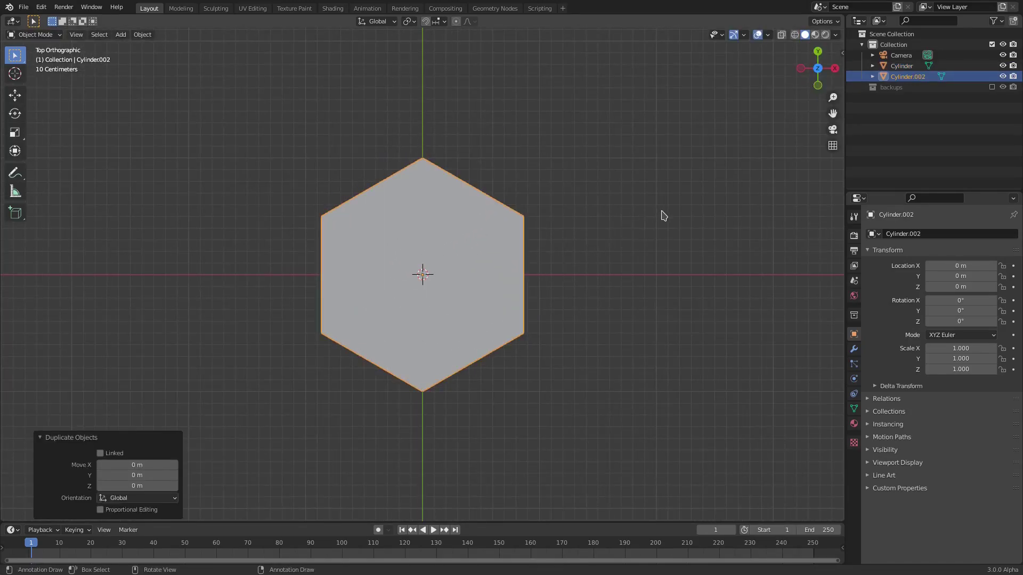
key("s")
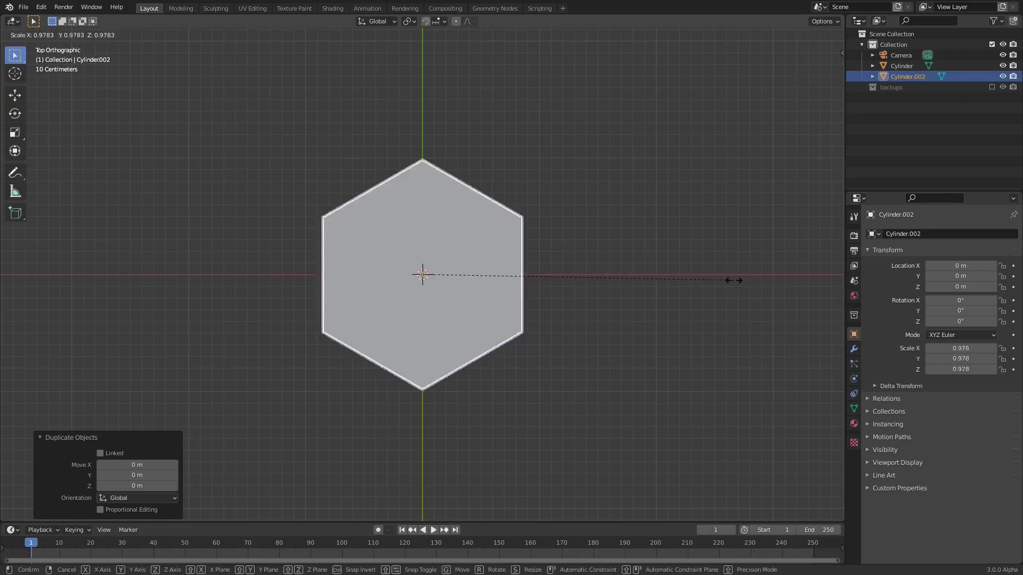
left_click(644, 277)
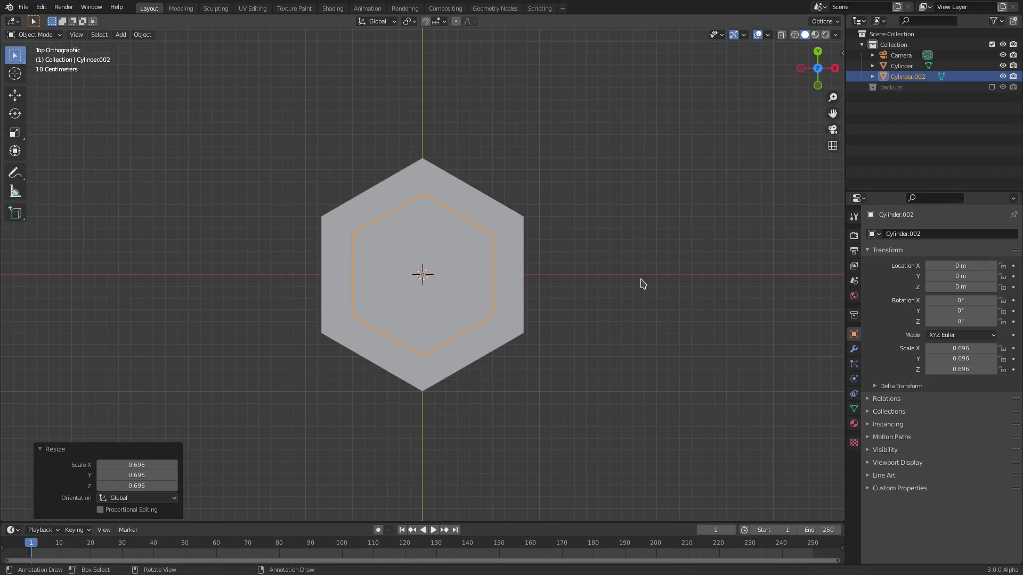
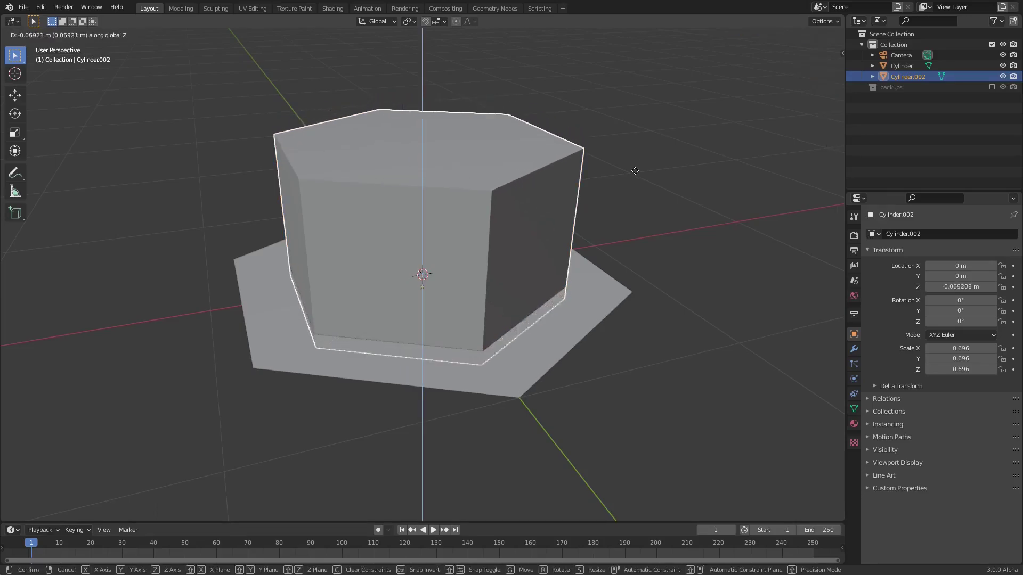
- Lower the extruded inner hexagon about 0.416 m along Z so it passes through the flat hexagon
left_click(593, 246)
middle_click_drag(593, 246, 555, 285)
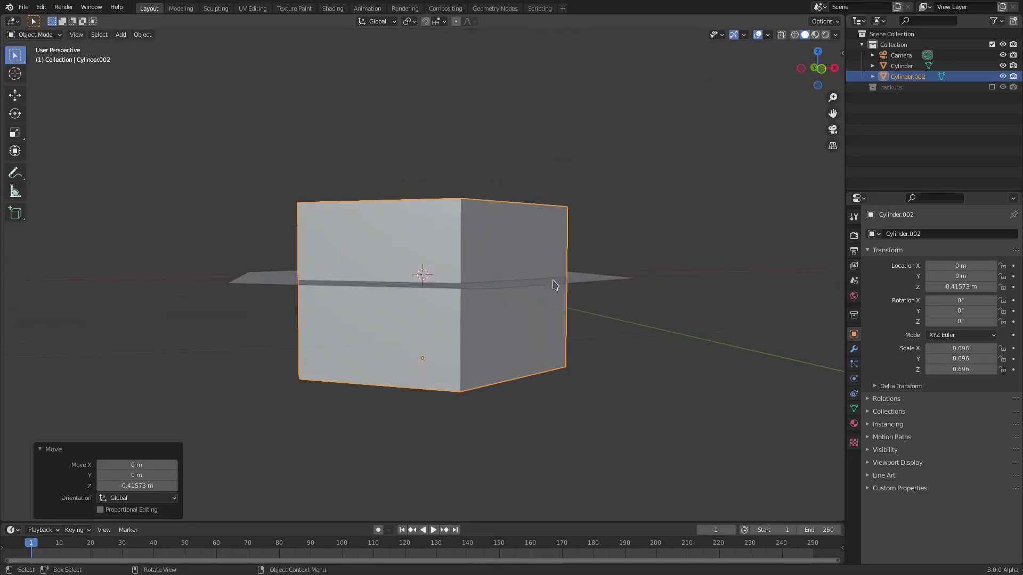
left_click(555, 285)
middle_click_drag(463, 200, 590, 322)
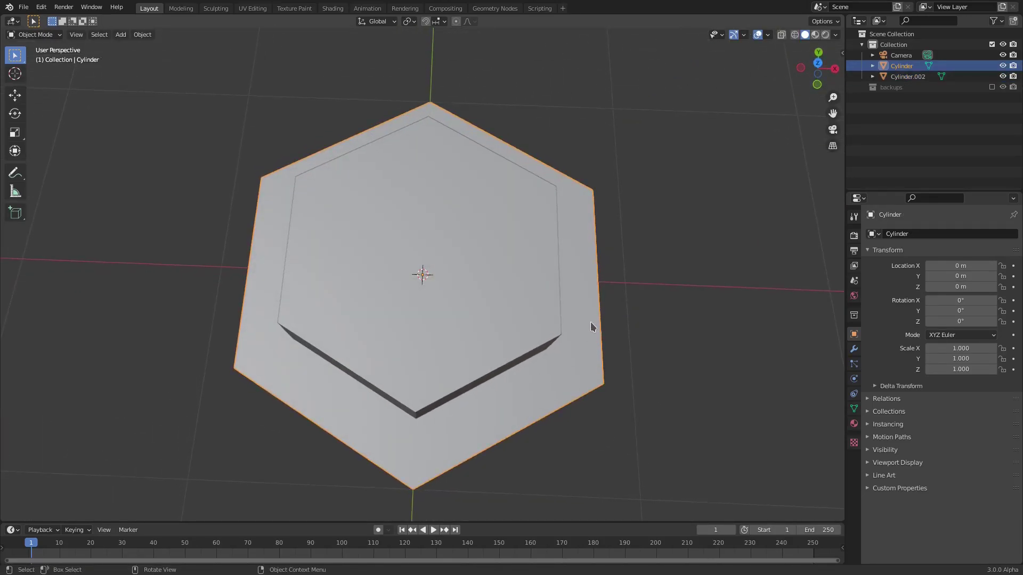
- Enlarge the inner hexagon slightly to a scale of about 0.701, working from the top orthographic view
key("KP_1")
key("KP_7")
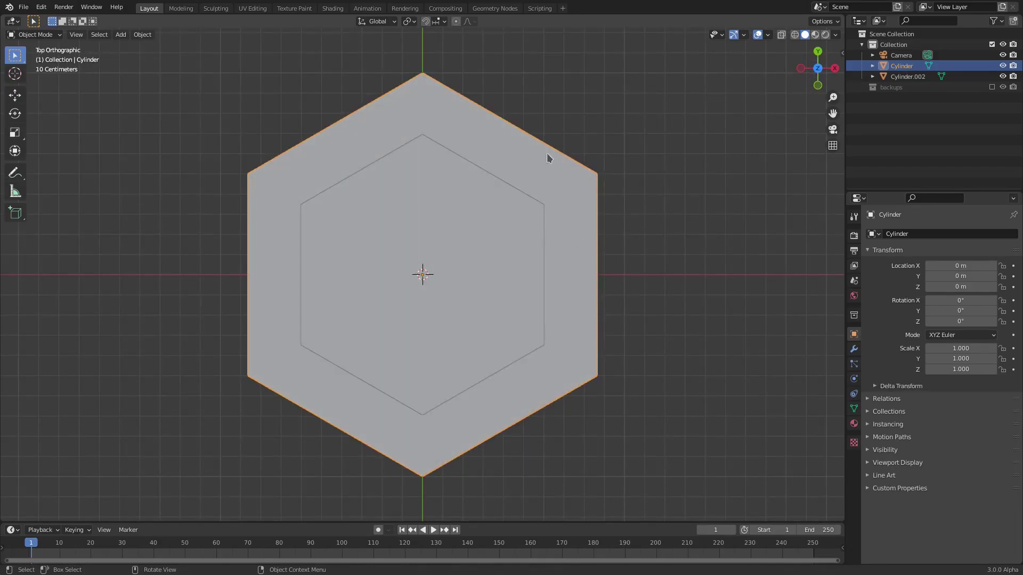
left_click(528, 252)
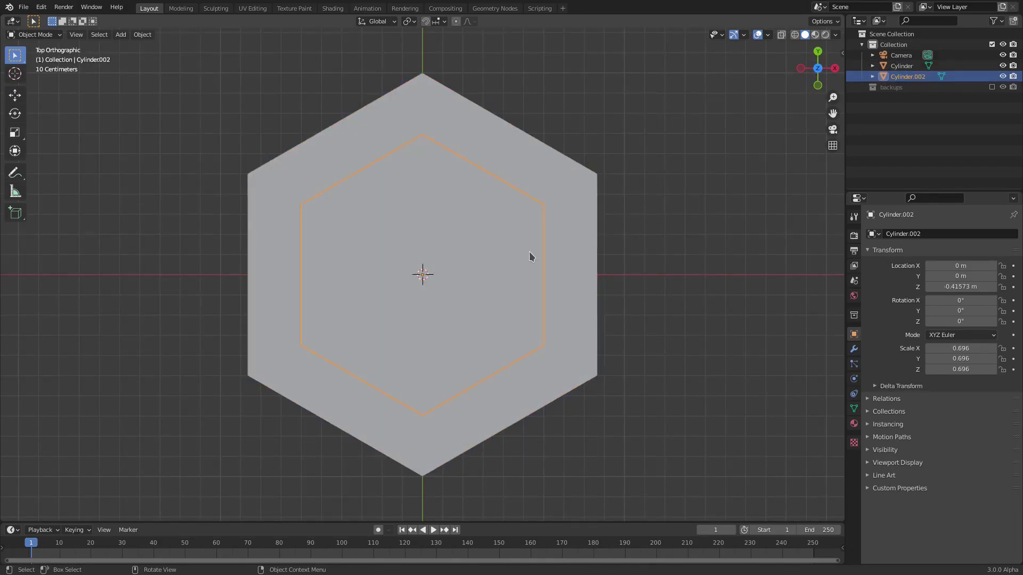
key("s")
left_click(577, 264)
left_click(577, 264)
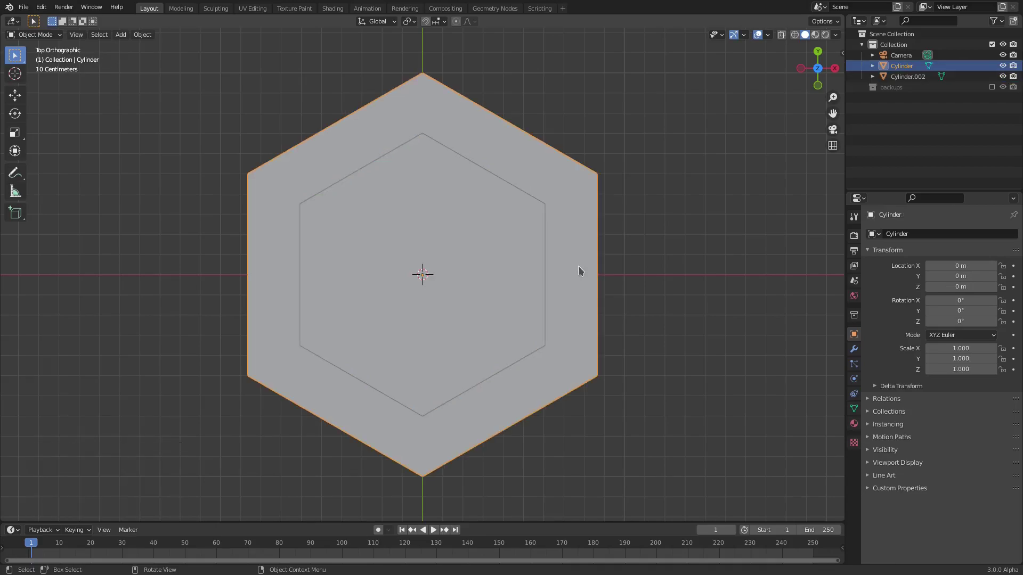
left_click(506, 251)
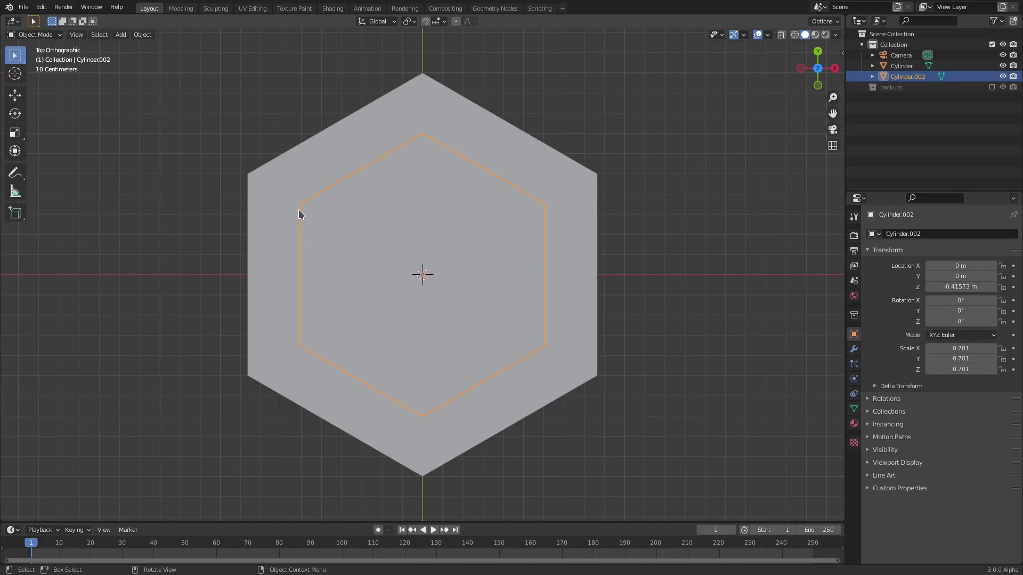
- Add a Boolean Difference modifier to the flat outer hexagon using Cylinder.002 as its object, and apply it
middle_click_drag(529, 236, 559, 199)
left_click(588, 314)
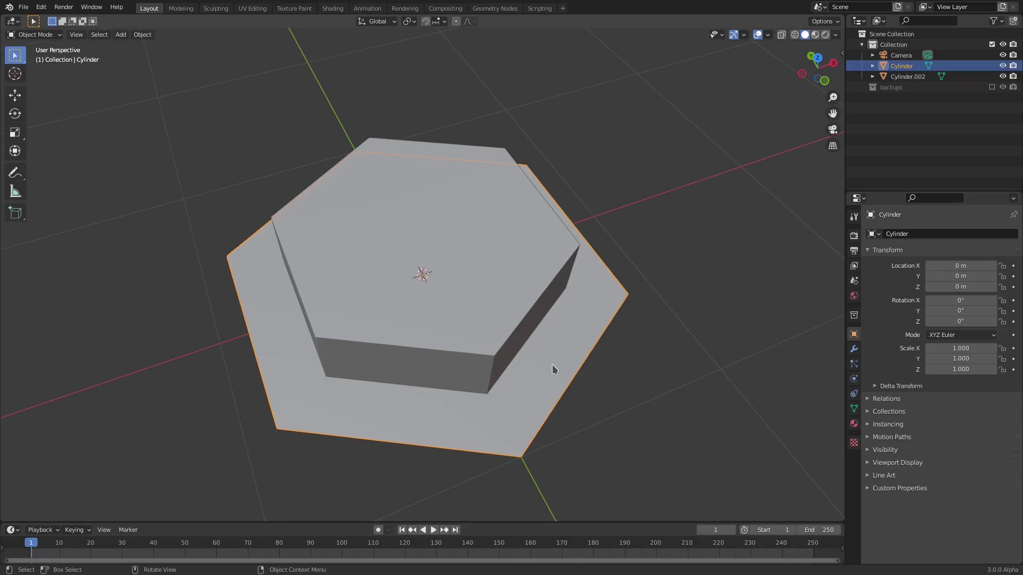
left_click(854, 350)
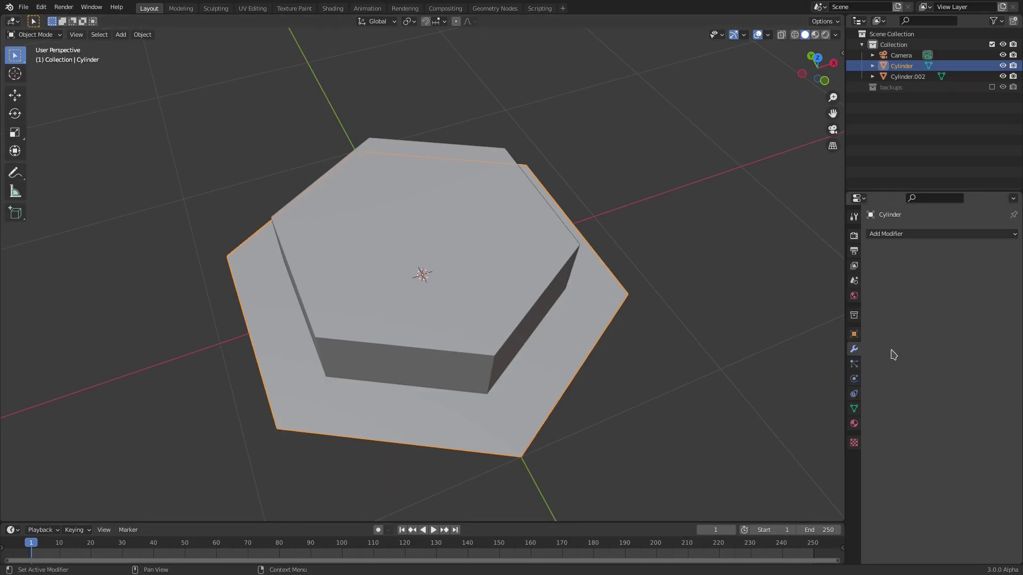
left_click(899, 237)
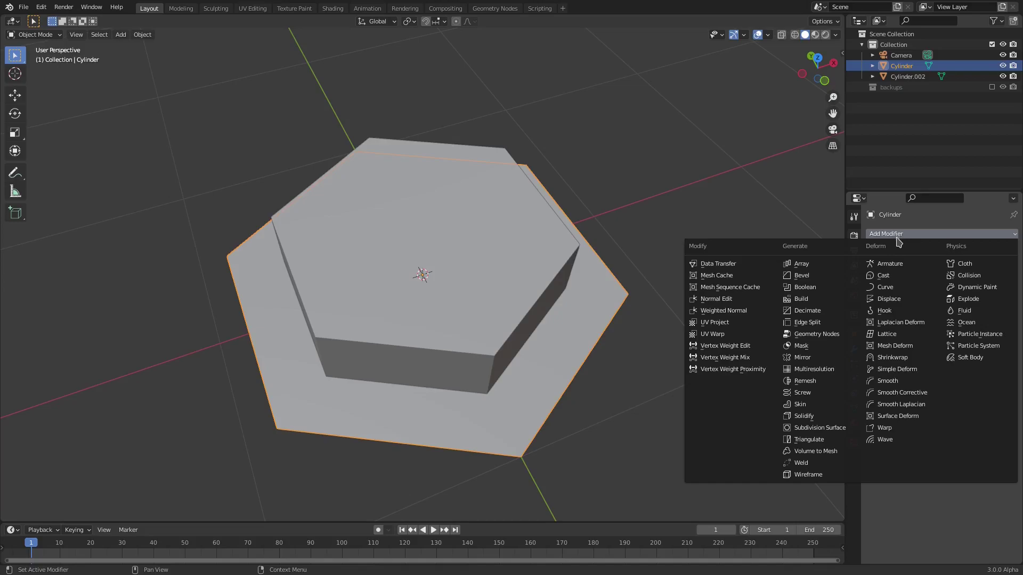
left_click(832, 286)
left_click(953, 294)
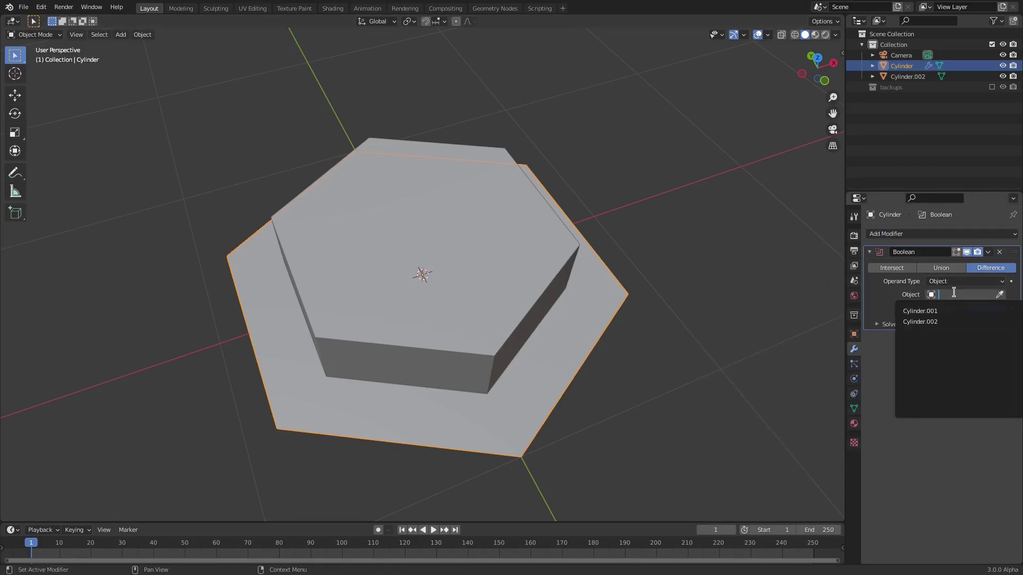
left_click(947, 323)
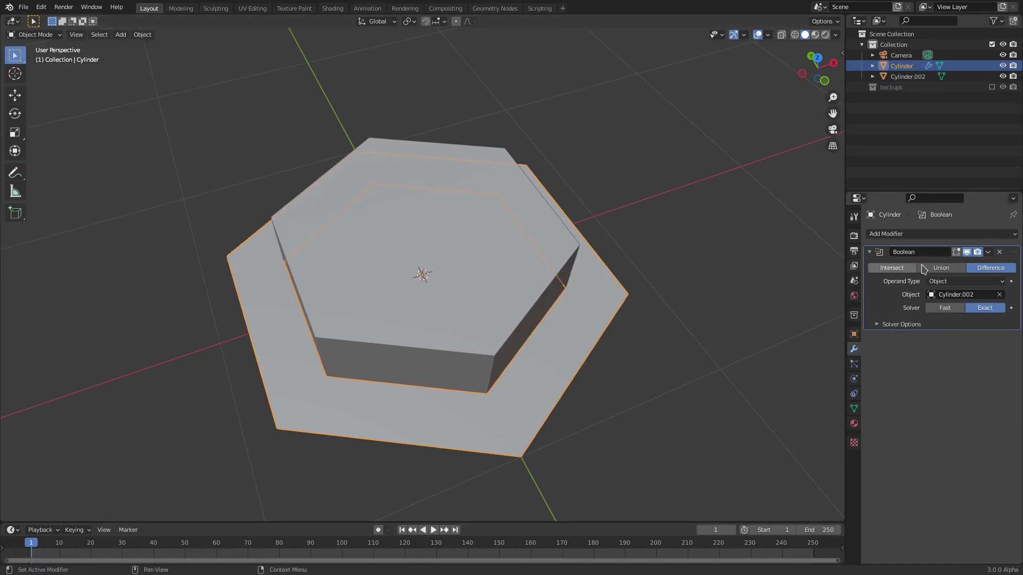
left_click(987, 253)
left_click(974, 266)
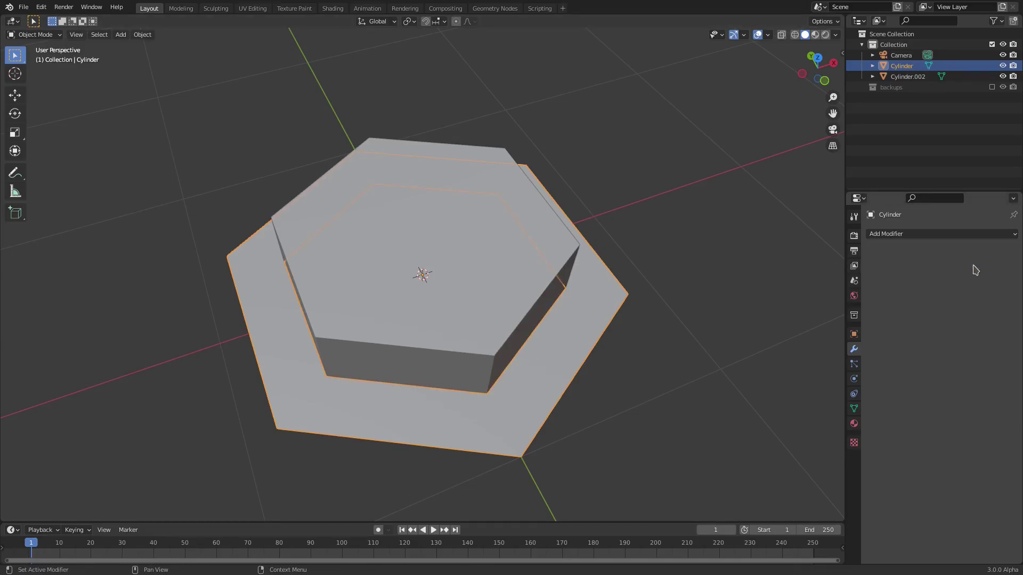
- Delete the inner cutter hexagon and select the remaining hexagonal ring
left_click(497, 280)
middle_click_drag(497, 280, 336, 219)
key("Delete")
left_click(530, 281)
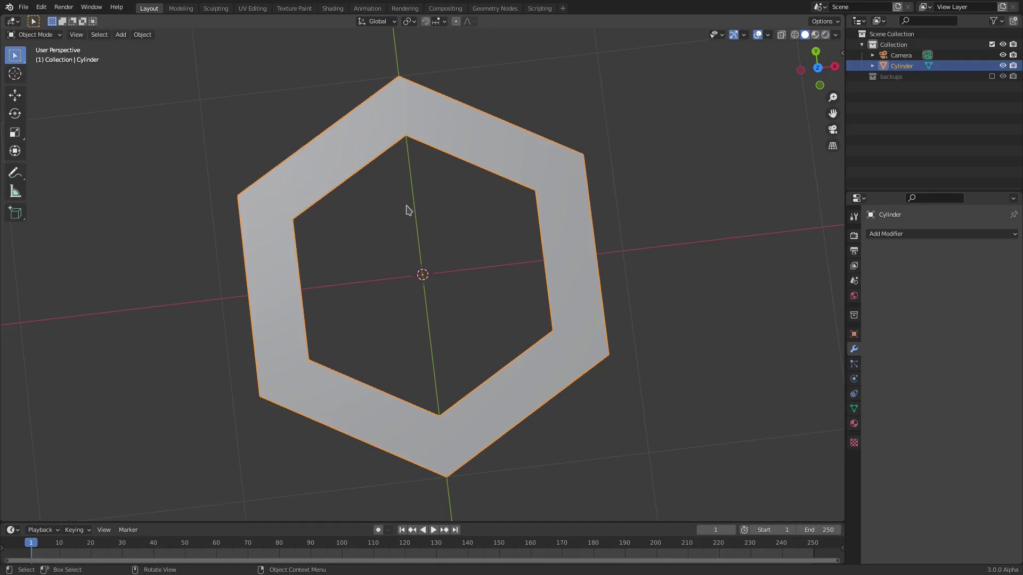
- Re-enable the backups collection, duplicate its hexagon, and clear the copy's location to place it at the world origin
left_click(895, 77)
left_click(992, 76)
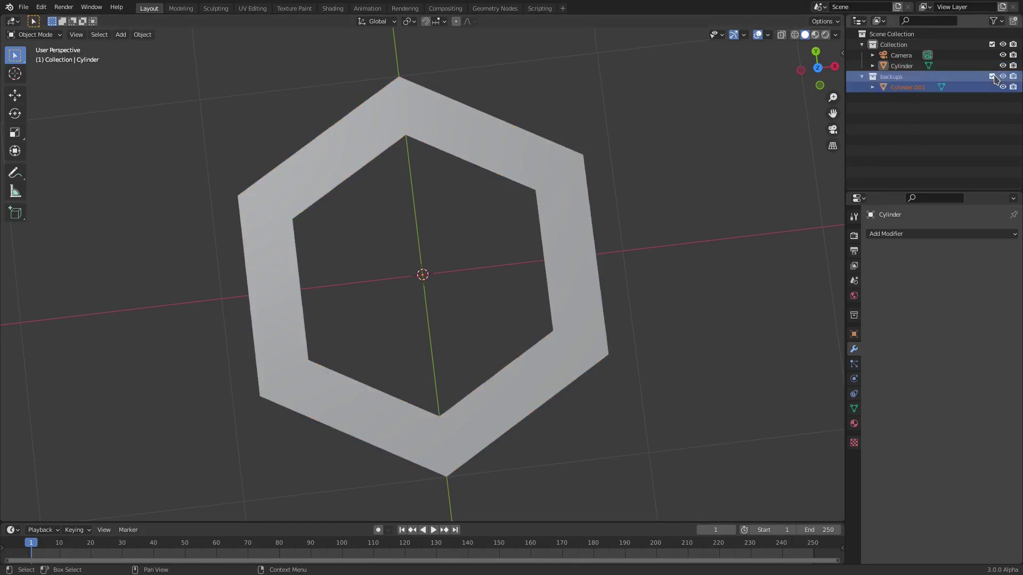
scroll(363, 178, "down", 8)
left_click(154, 301)
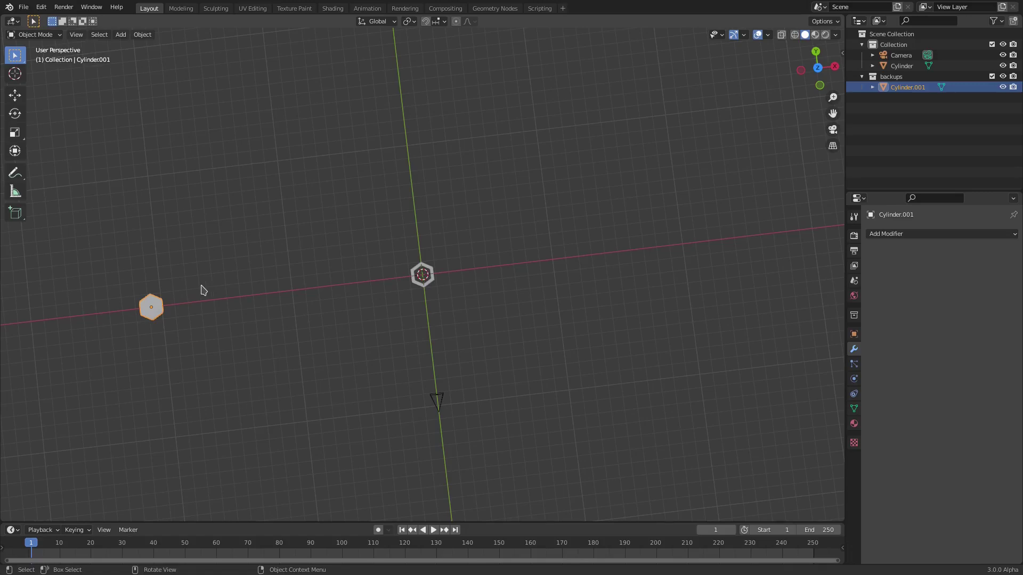
key("shift+d")
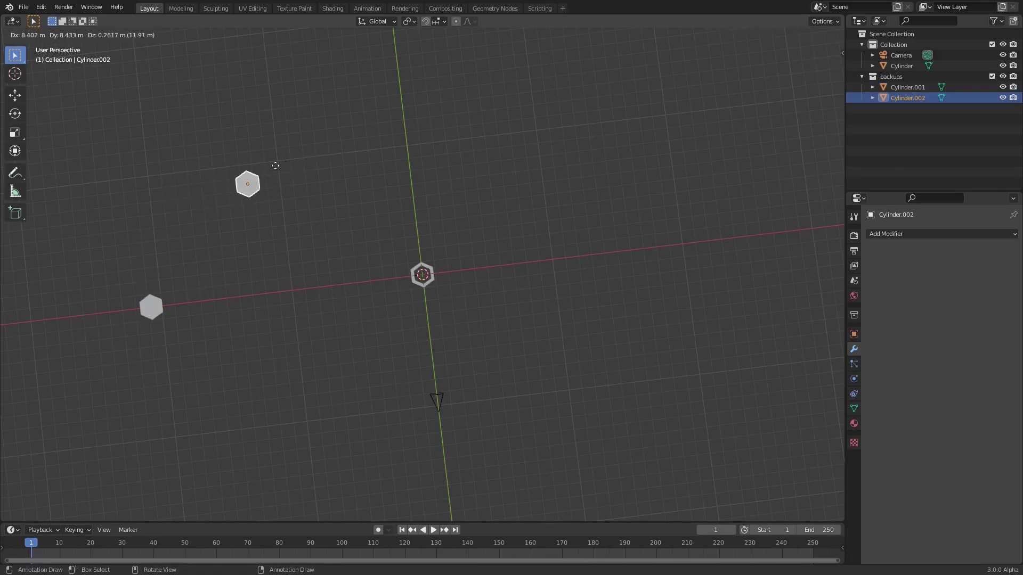
right_click(277, 116)
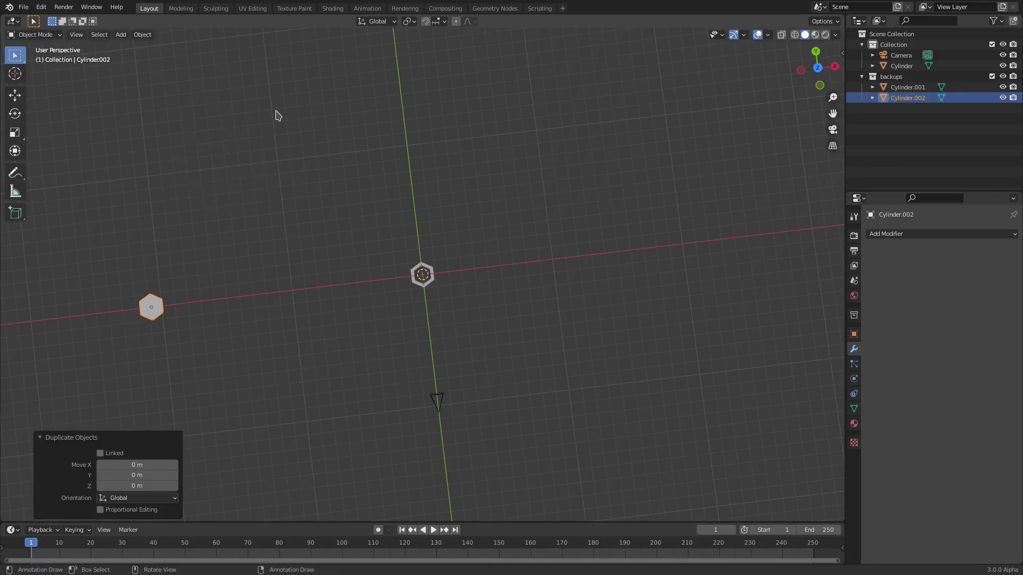
key("alt+g")
- Move the new hexagon copy into the main Collection and exclude the backups collection from the view layer
scroll(429, 278, "up", 10)
scroll(429, 277, "up", 5)
left_click_drag(913, 98, 905, 64)
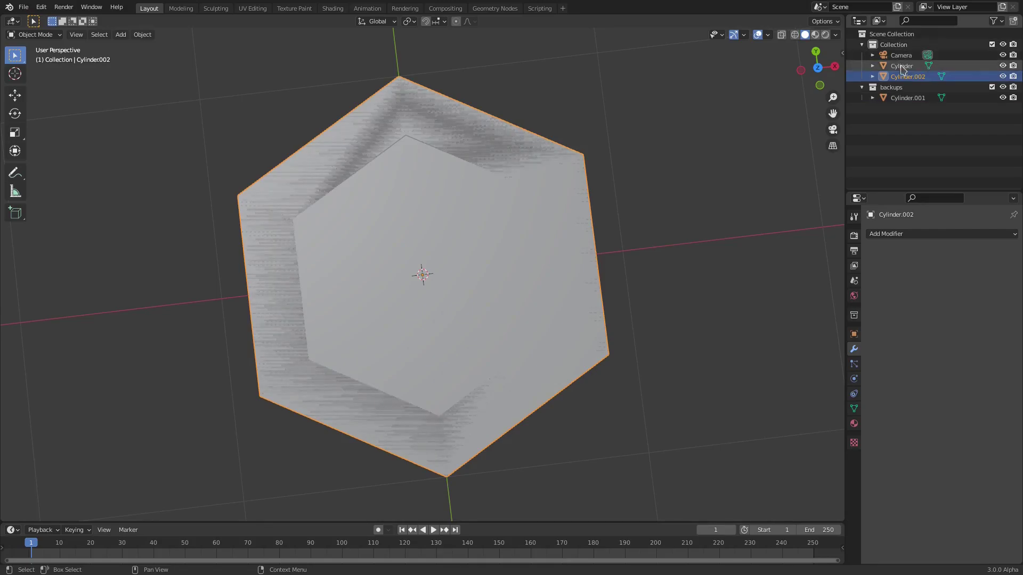
left_click(992, 88)
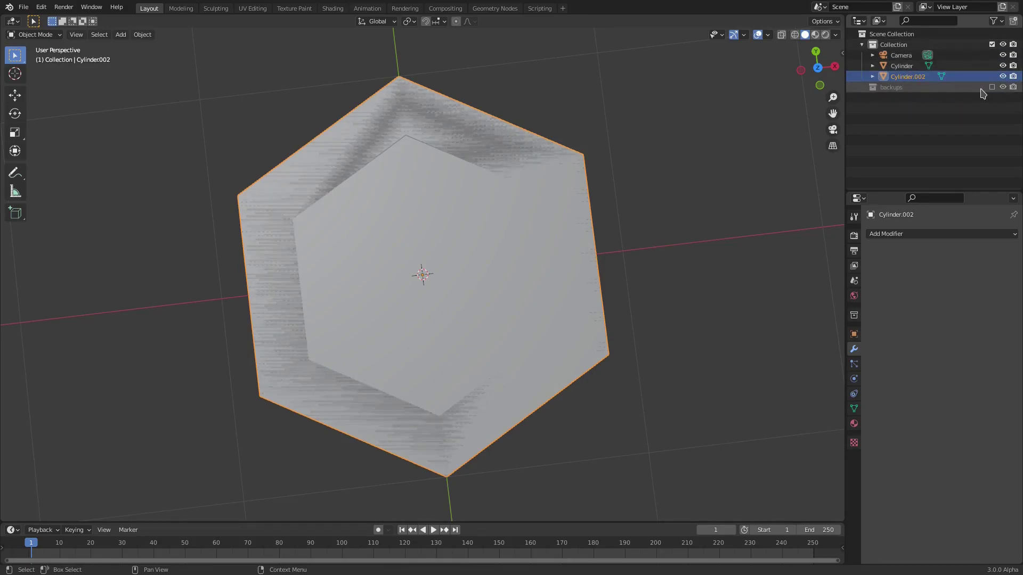
left_click(949, 88)
left_click(446, 246)
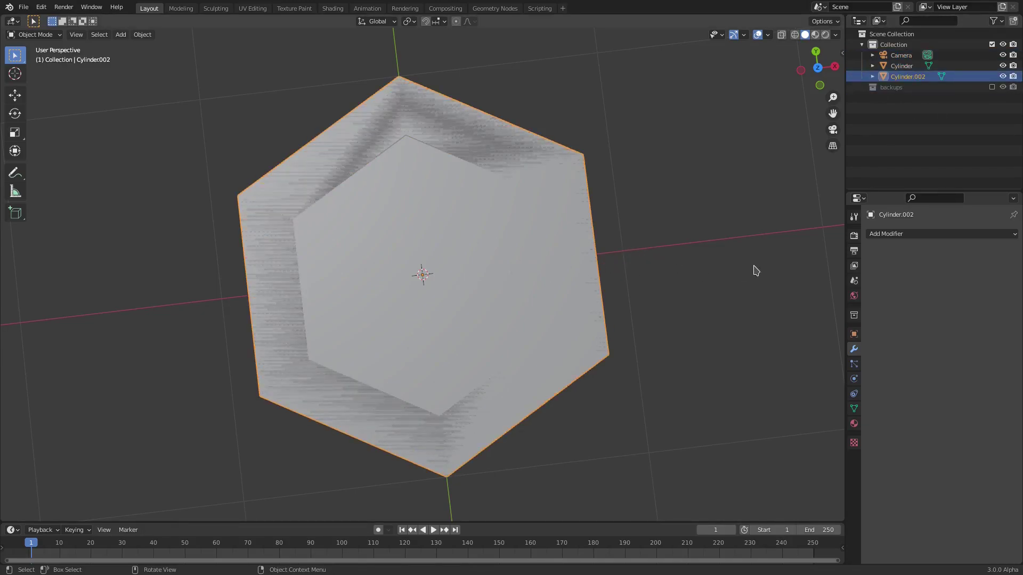
- Scale the centred hexagon copy to about 0.502 so it fits inside the ring, and view the model from the top
key("s")
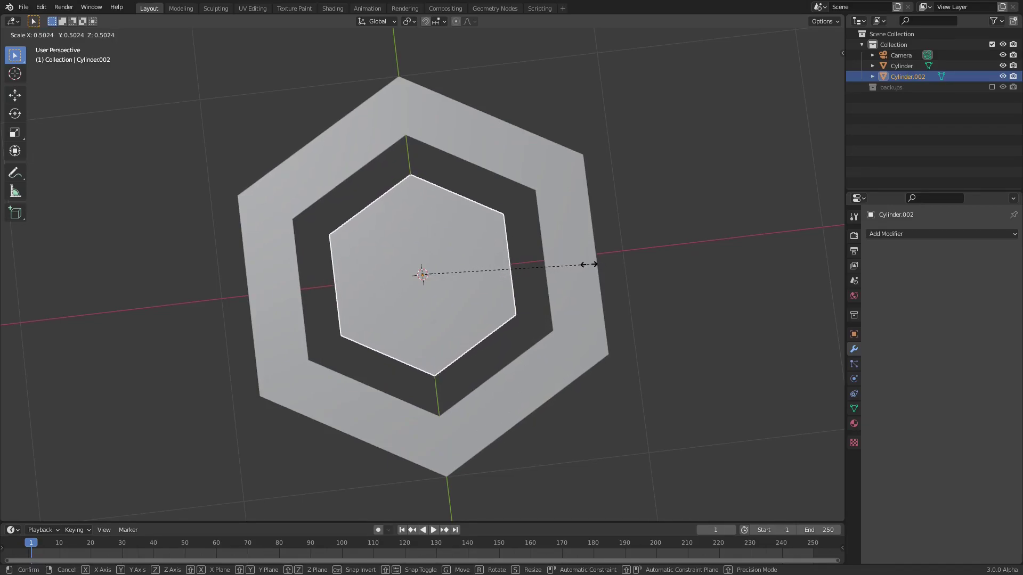
left_click(589, 265)
middle_click_drag(723, 249, 695, 257)
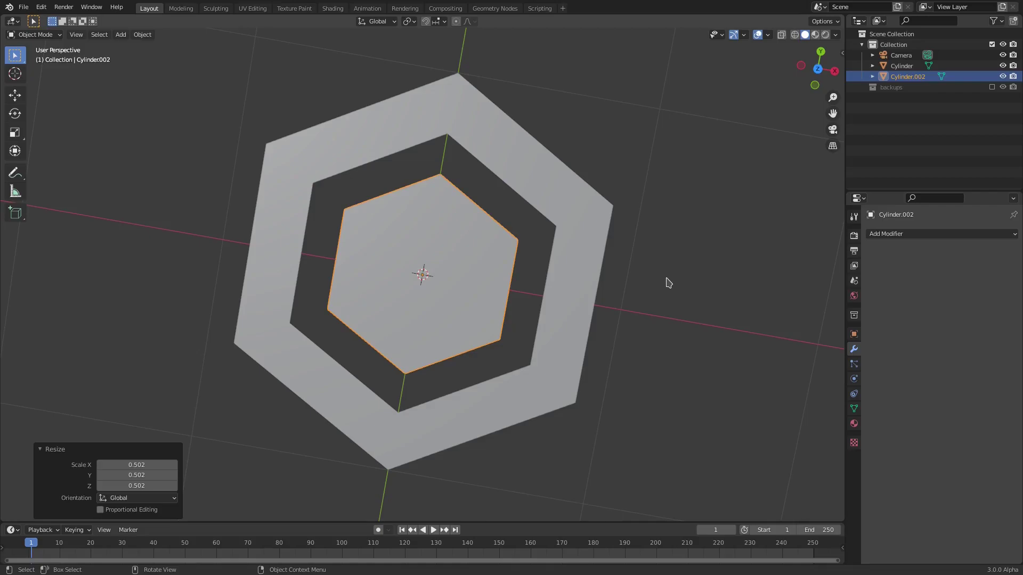
key("KP_7")
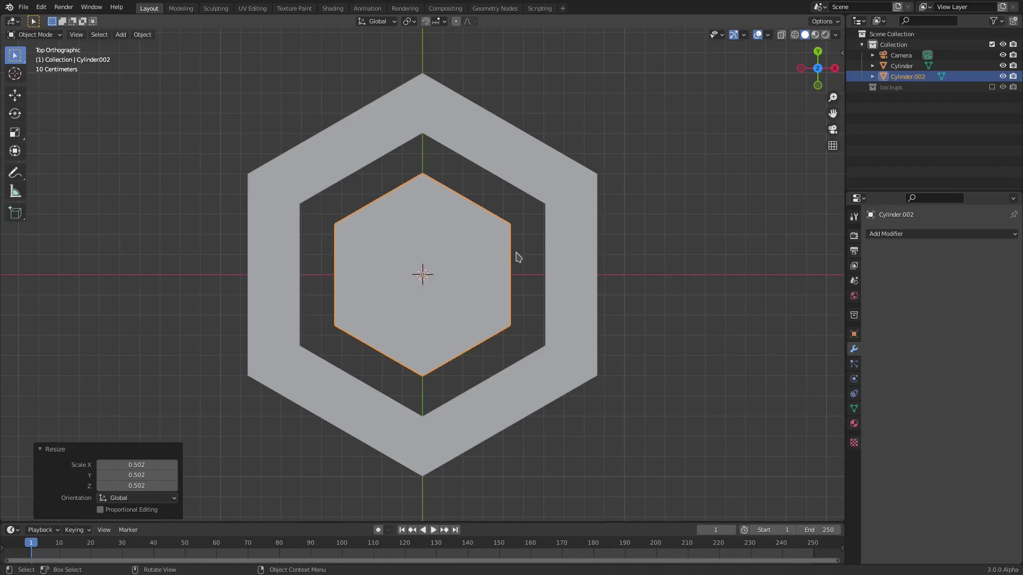
- Add a plane mesh at the origin and scale it to about 0.241
key("shift+a")
mouse_move(515, 254)
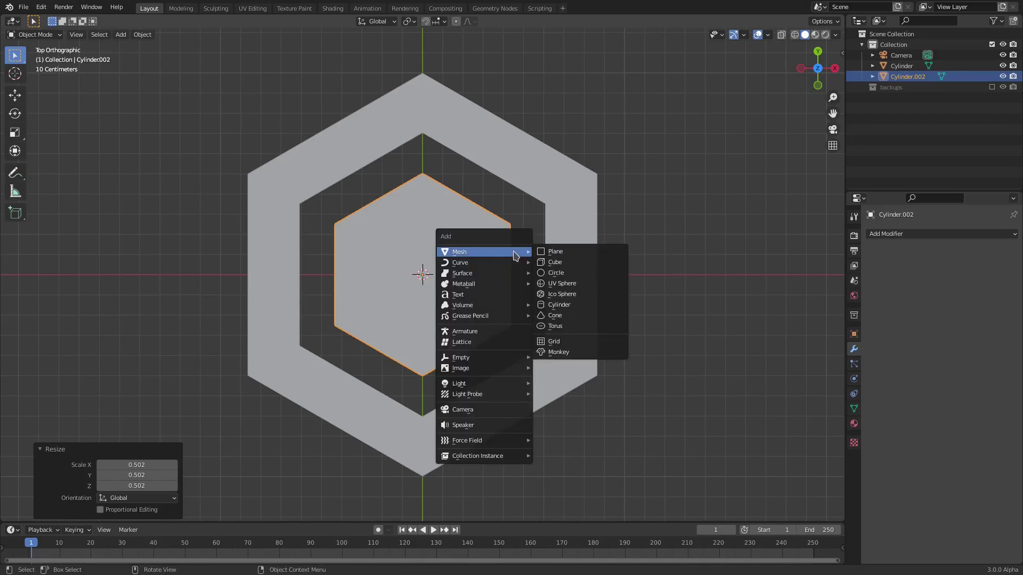
left_click(549, 253)
key("s")
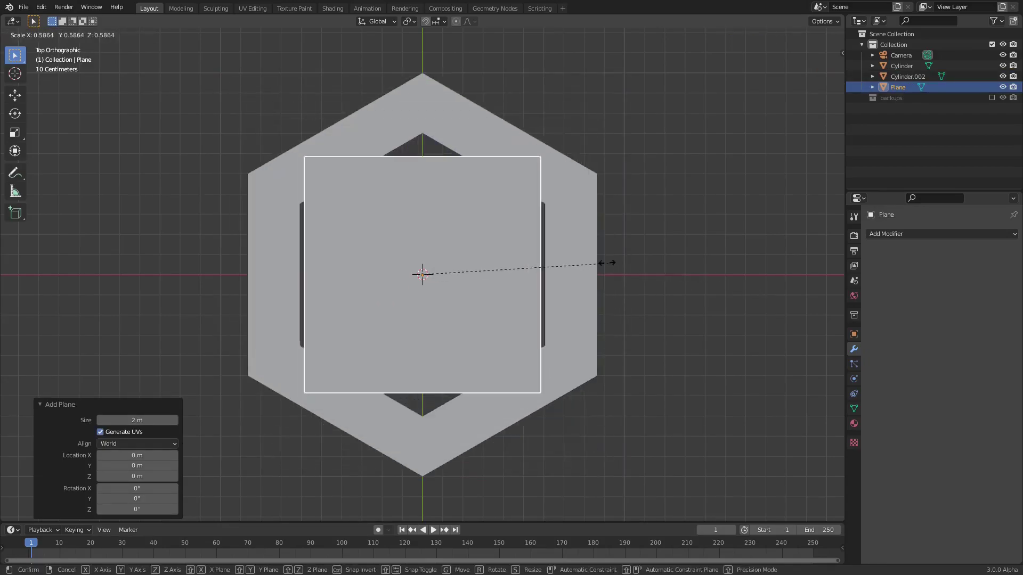
left_click(492, 243)
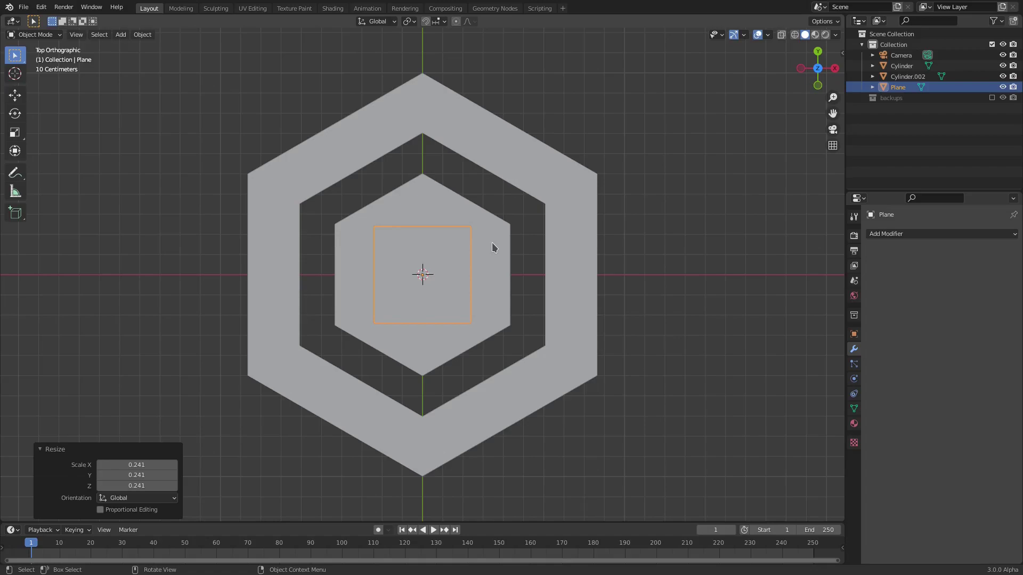
- Move the plane about 0.74 m along the X axis so it overlaps the ring's vertical side
key("g")
key("x")
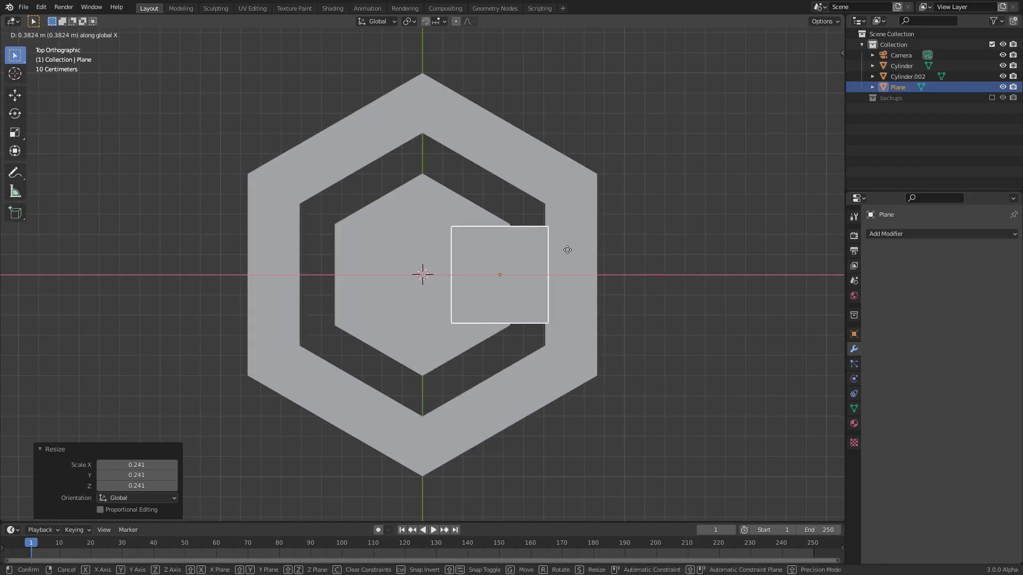
left_click(640, 263)
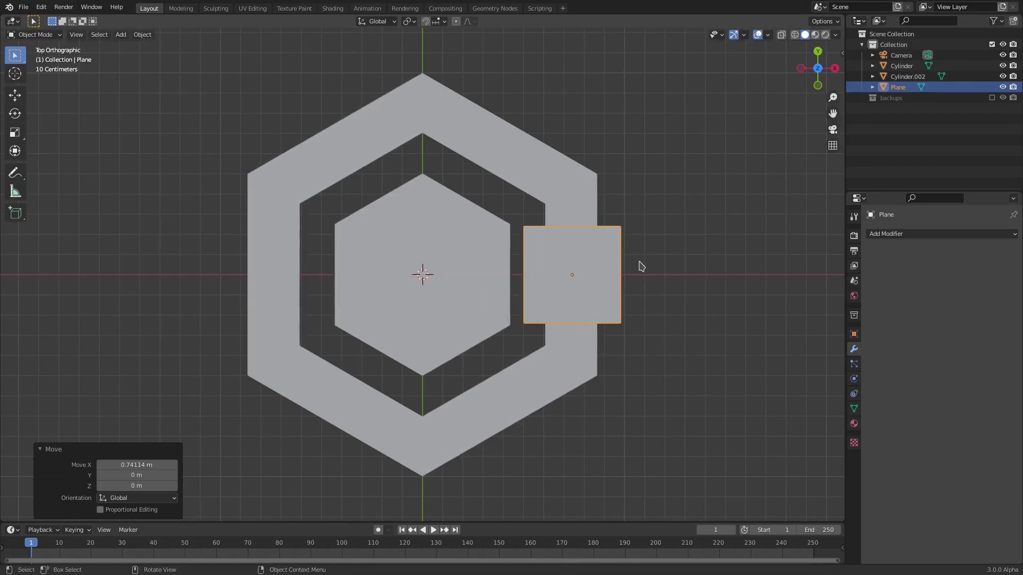
- Scale the plane by about 0.533 to bring it close to the ring band's width
scroll(686, 263, "up", 4)
middle_click_drag(932, 264, 706, 296, "shift")
scroll(706, 296, "up", 3)
middle_click_drag(772, 293, 686, 324, "shift")
key("s")
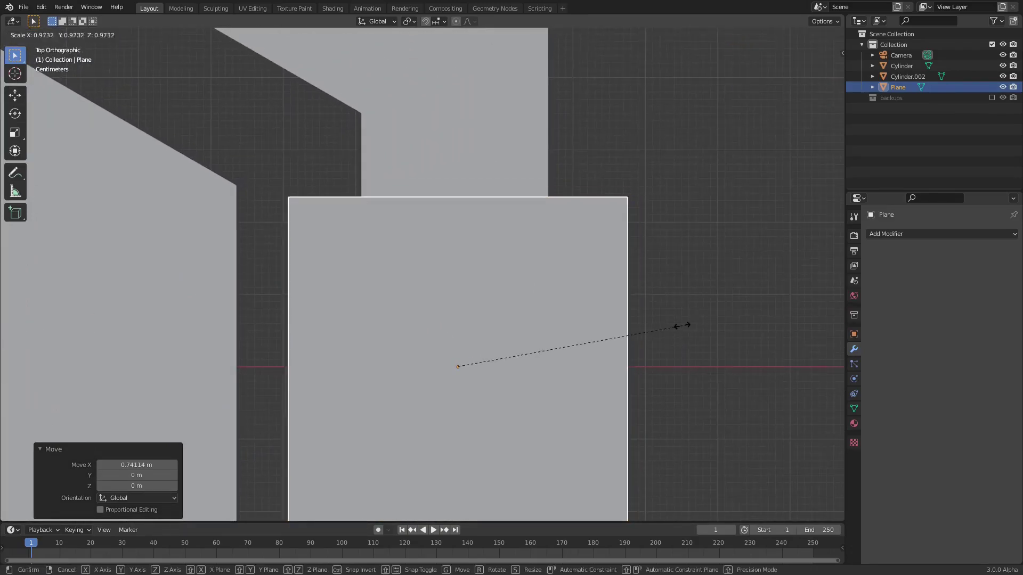
left_click(578, 329)
- Nudge the plane along the X axis and scale it by about 1.008 so its sides align with the ring band's edges
scroll(692, 333, "up", 3)
key("g")
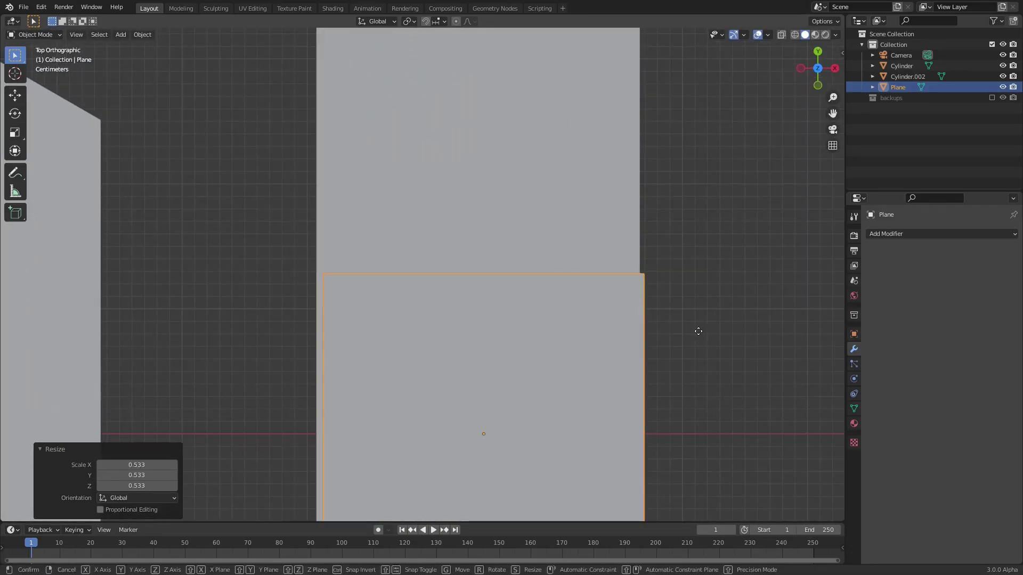
key("x")
left_click(692, 332)
key("s")
right_click(693, 332)
key("s")
right_click(693, 332)
key("s")
left_click(692, 332)
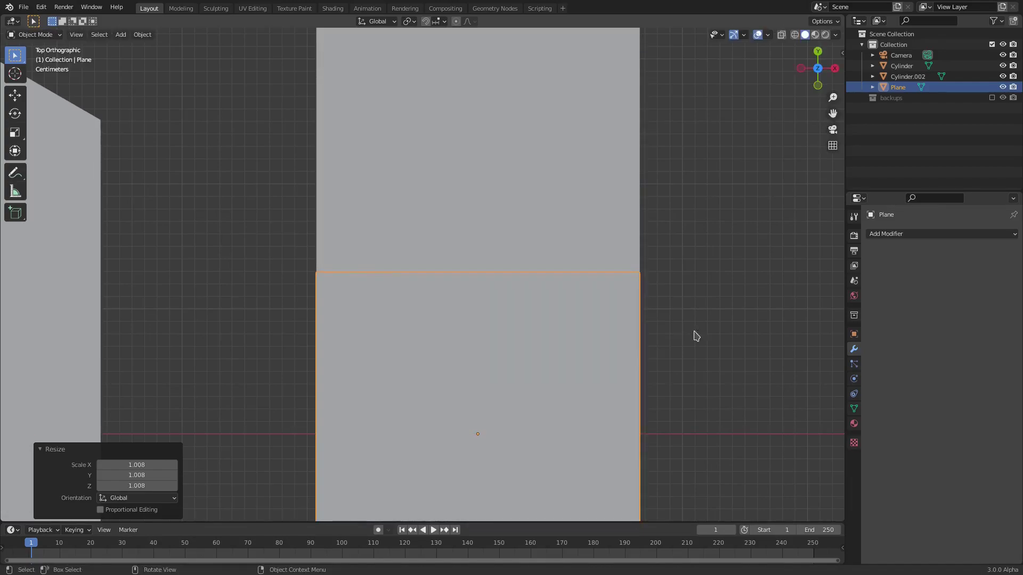
scroll(682, 335, "down", 5)
key("g")
key("z")
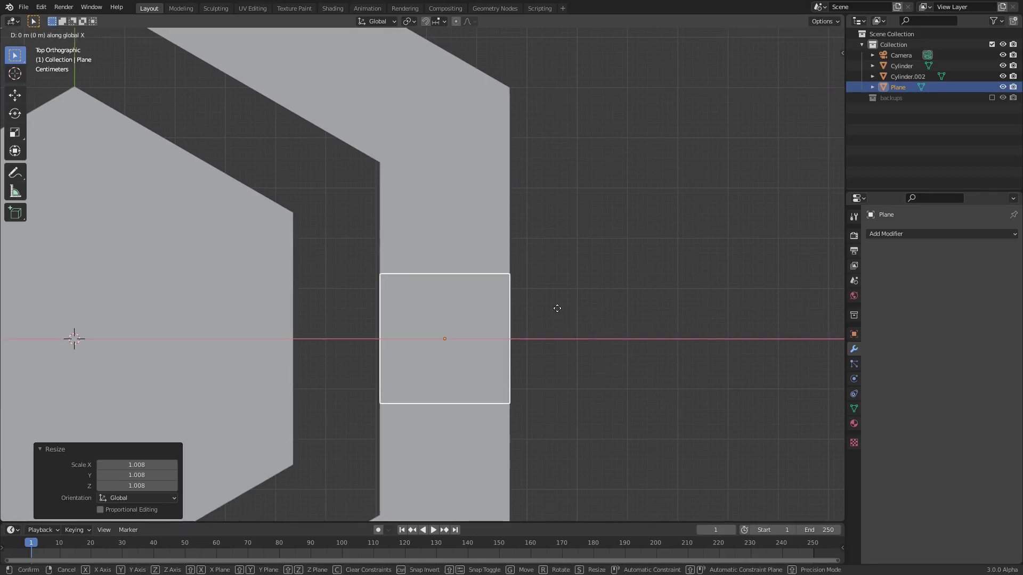
right_click(550, 255)
key("g")
key("z")
right_click(538, 315)
- Move the plane about 0.22 m along the Y axis so its upper edge meets the ring's inner corner
key("g")
key("y")
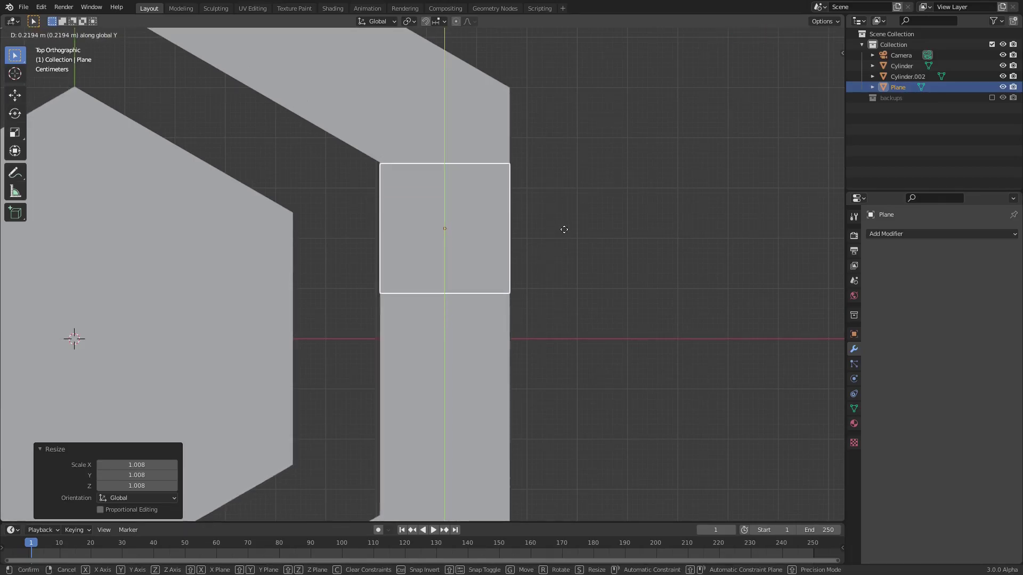
left_click(564, 229)
scroll(567, 288, "up", 3)
middle_click_drag(567, 288, 591, 395, "shift")
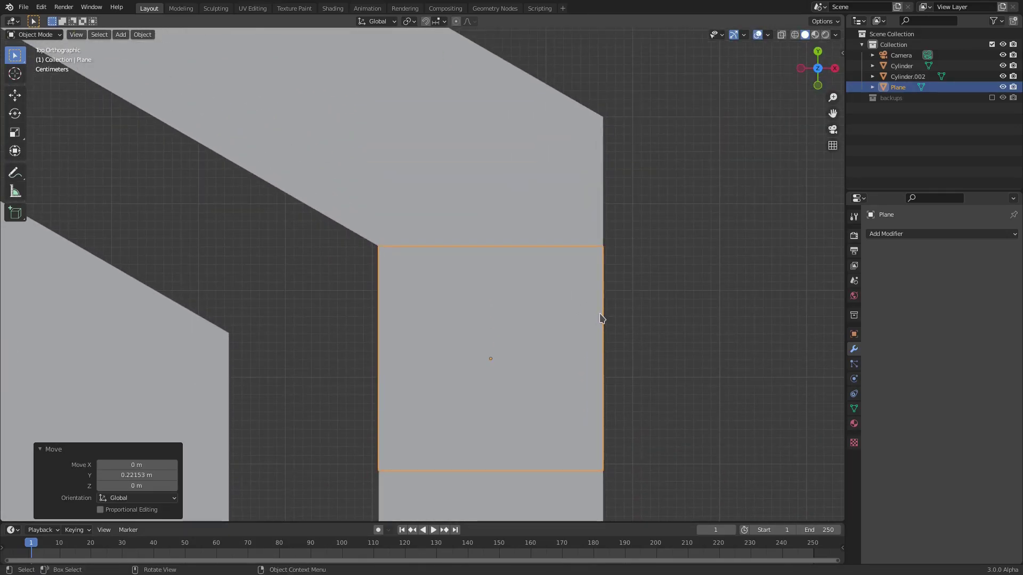
scroll(395, 264, "up", 2)
scroll(367, 298, "down", 2)
scroll(341, 255, "up", 7)
middle_click_drag(333, 247, 531, 245, "shift")
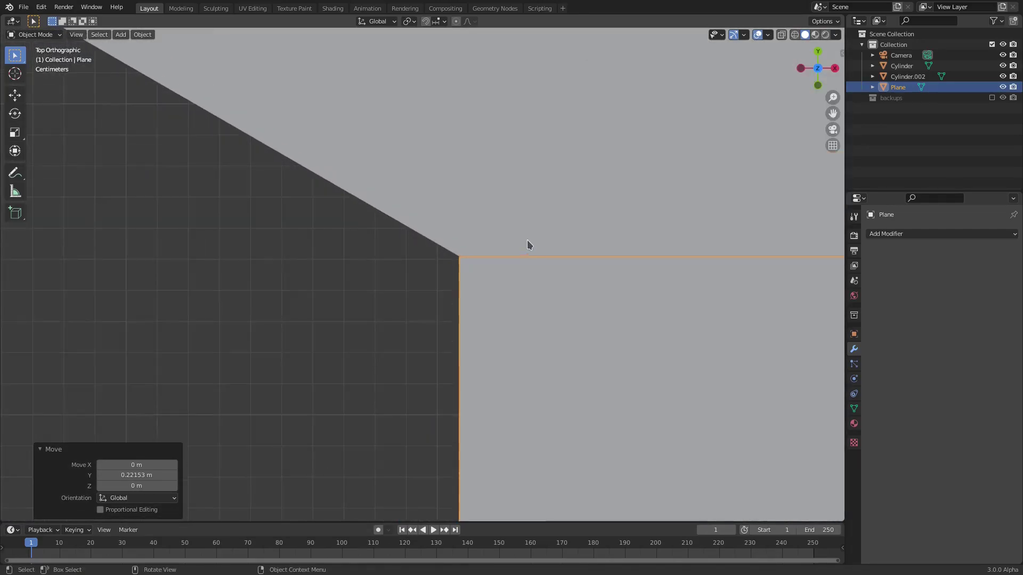
scroll(388, 299, "down", 7)
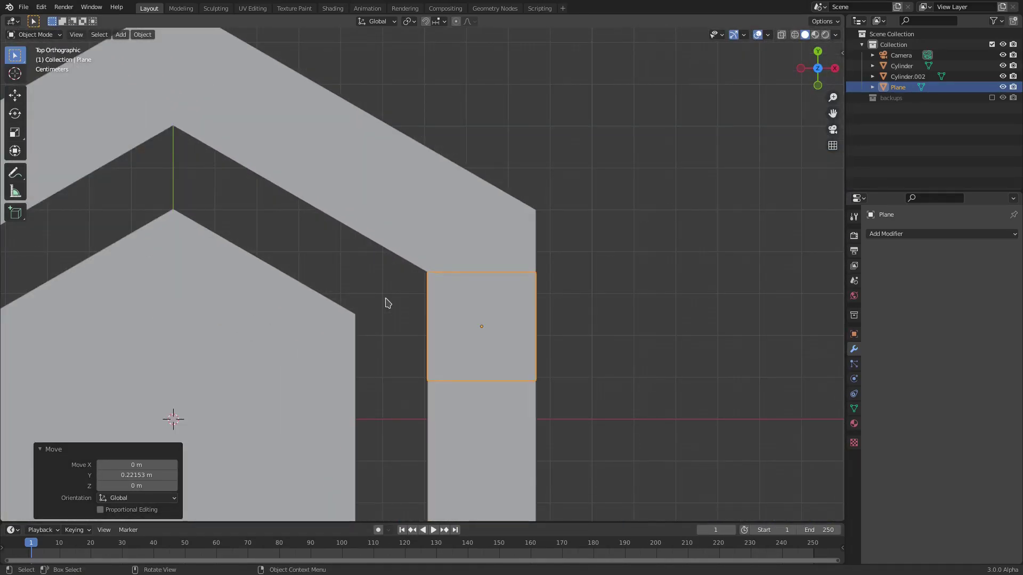
- In Edit Mode, select the plane's two outer vertices and move them about 0.149 m along Y toward the ring's outer corner
key("Tab")
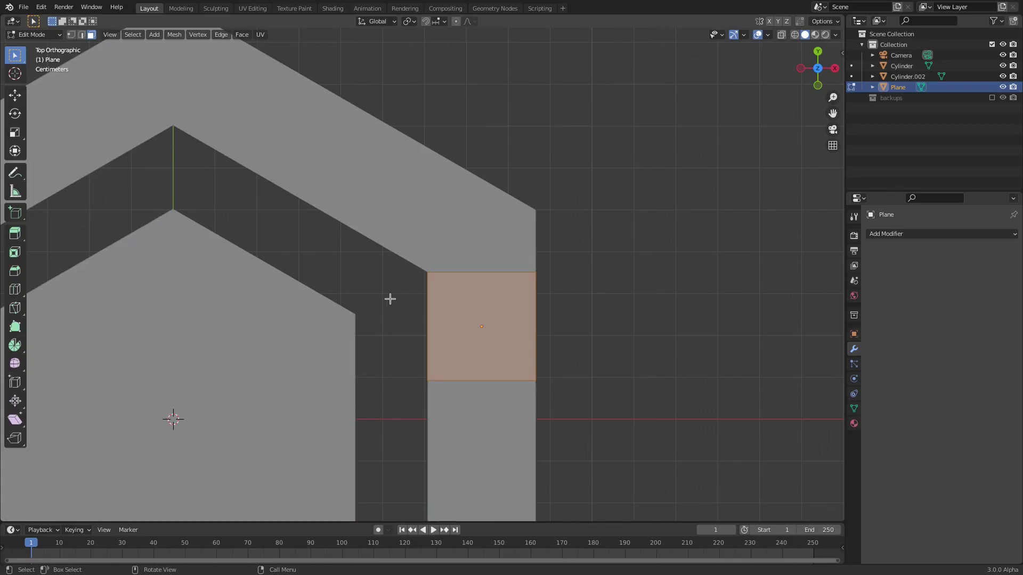
left_click(72, 35)
left_click_drag(654, 466, 508, 209)
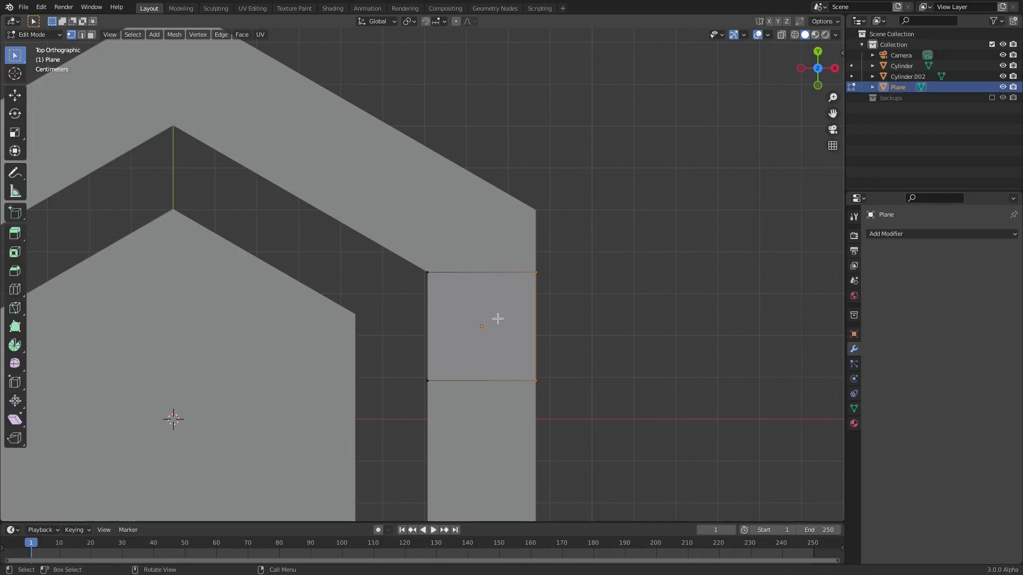
scroll(570, 372, "up", 3)
key("g")
key("x")
key("y")
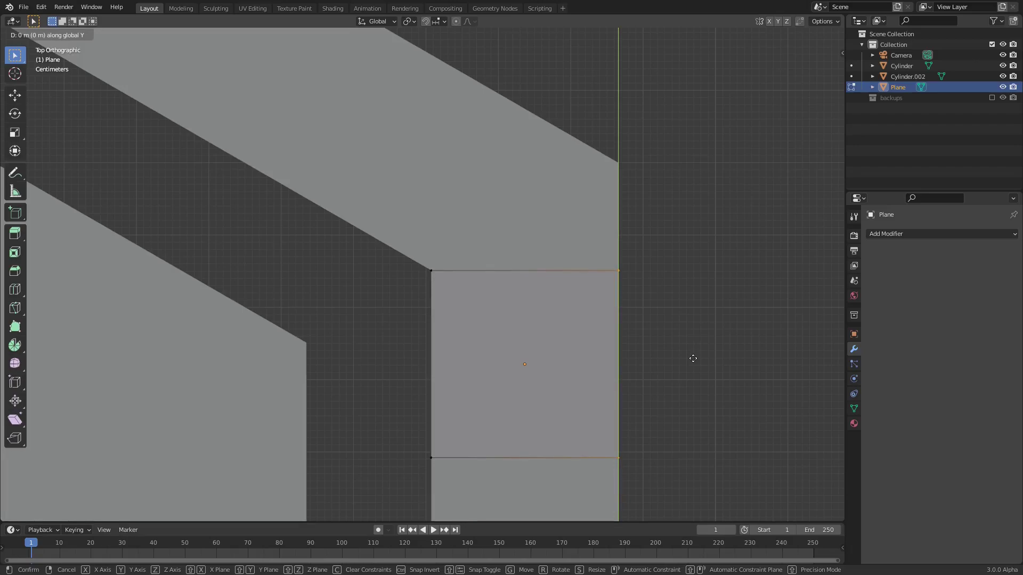
left_click(710, 250)
- Fine-tune the outer vertices by about 0.00023 m along Y to line up with the ring's outer corner
scroll(710, 251, "up", 2)
middle_click_drag(731, 107, 537, 247, "shift")
scroll(719, 256, "up", 2)
middle_click_drag(720, 256, 680, 277, "shift")
key("g")
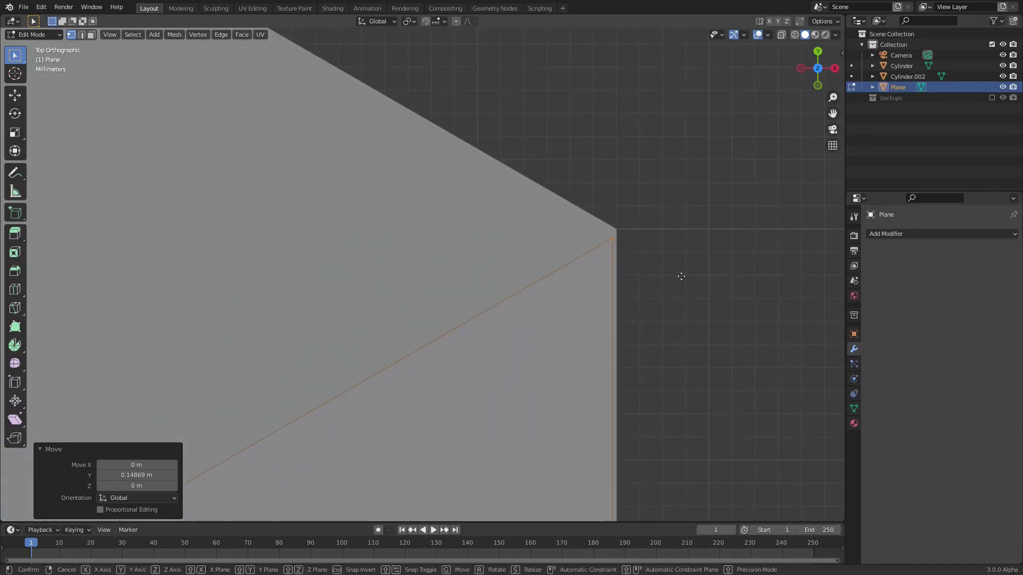
key("y")
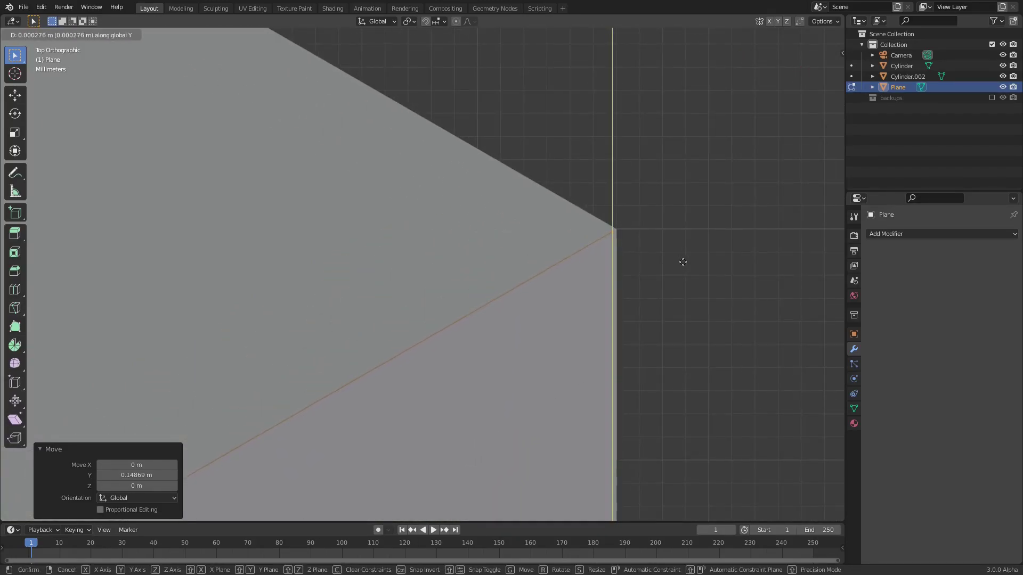
left_click(684, 264)
scroll(685, 269, "down", 4)
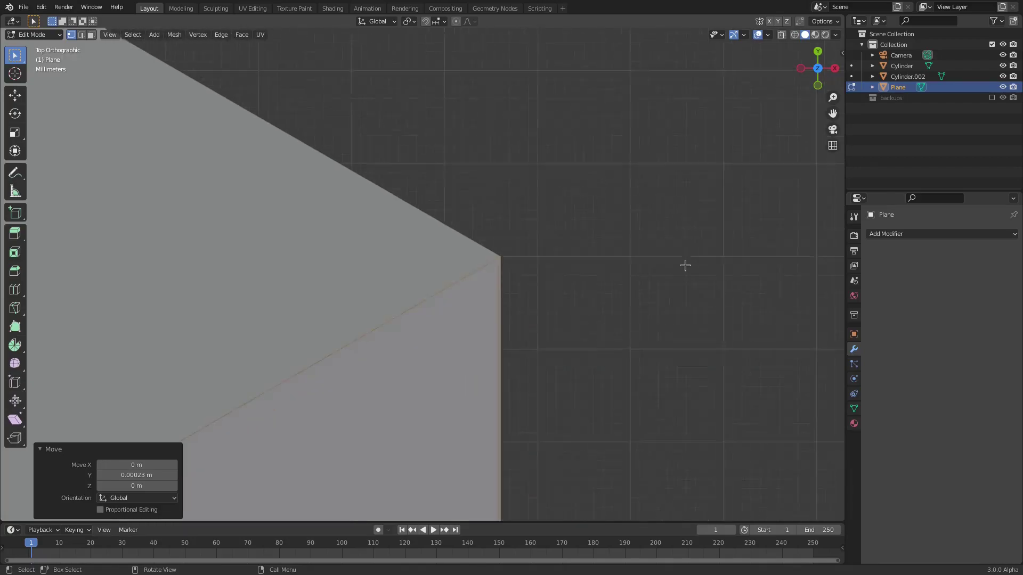
scroll(621, 343, "down", 3)
middle_click_drag(461, 331, 632, 201, "shift")
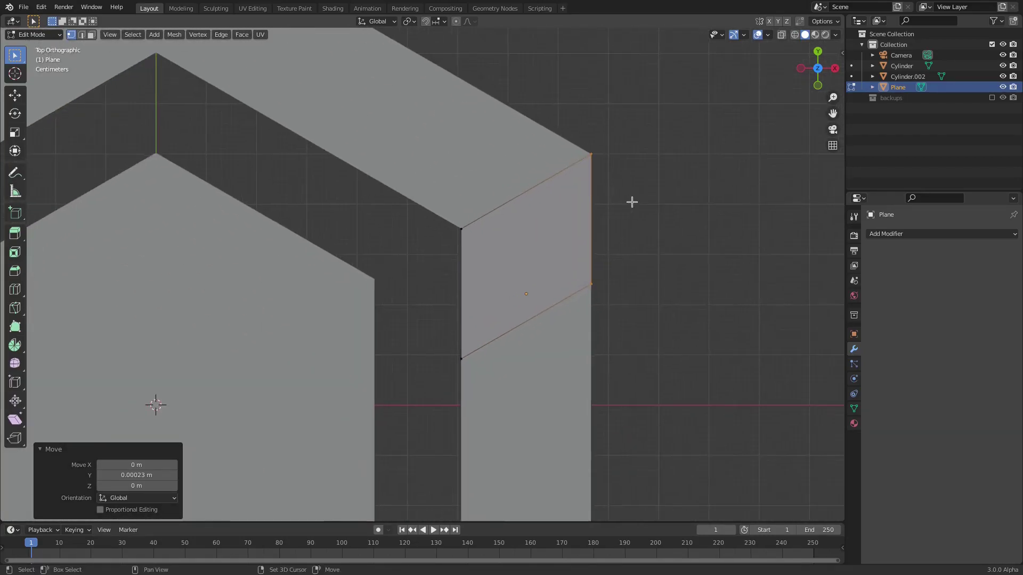
- Select the plane's two vertices on the ring's inner edge
scroll(588, 263, "up", 2)
scroll(589, 263, "up", 1)
scroll(658, 239, "down", 3)
scroll(596, 240, "up", 2, "shift")
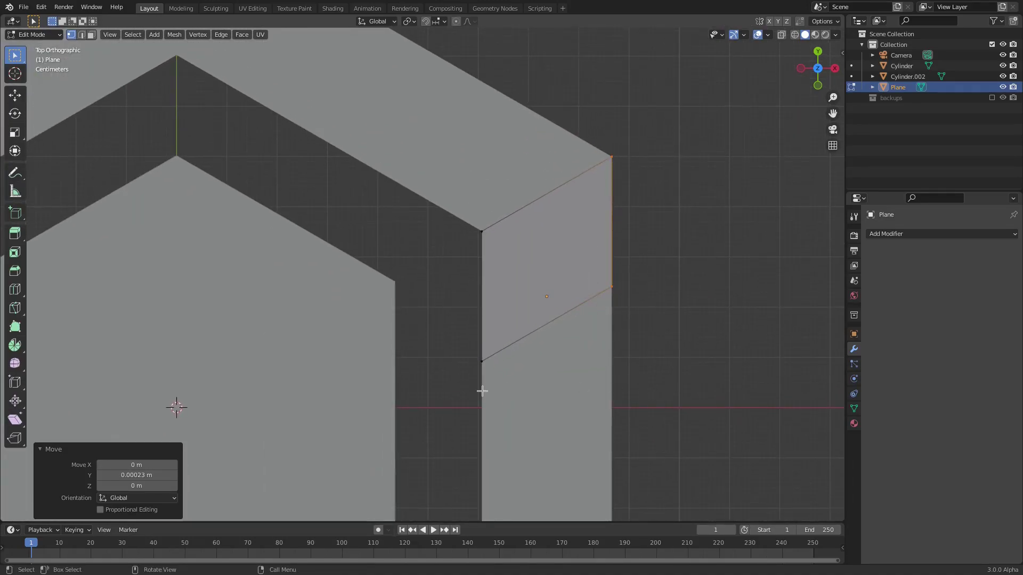
left_click(482, 320)
scroll(602, 285, "down", 1)
key("g")
key("y")
key("x")
left_click(610, 298)
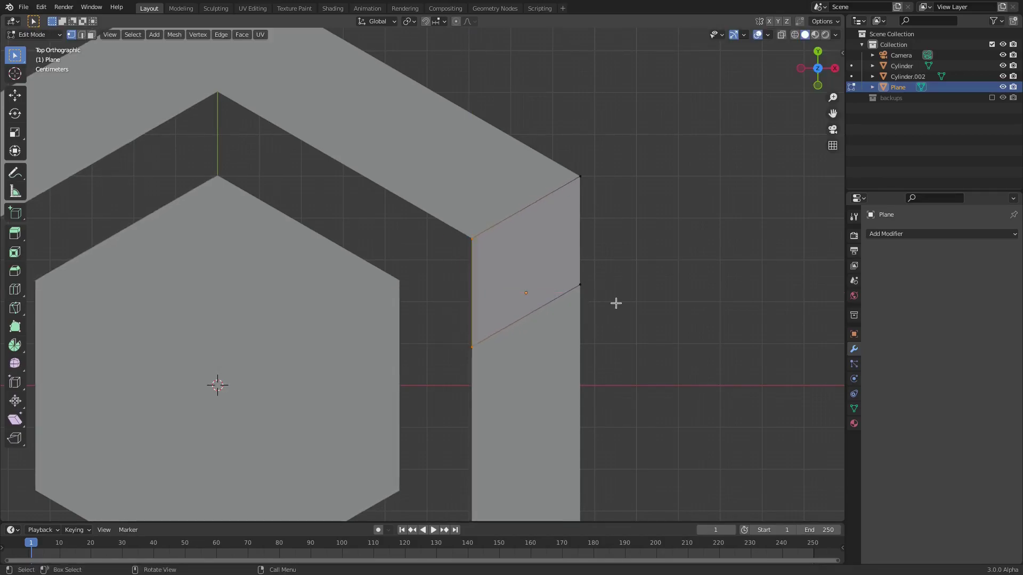
key("g")
key("y")
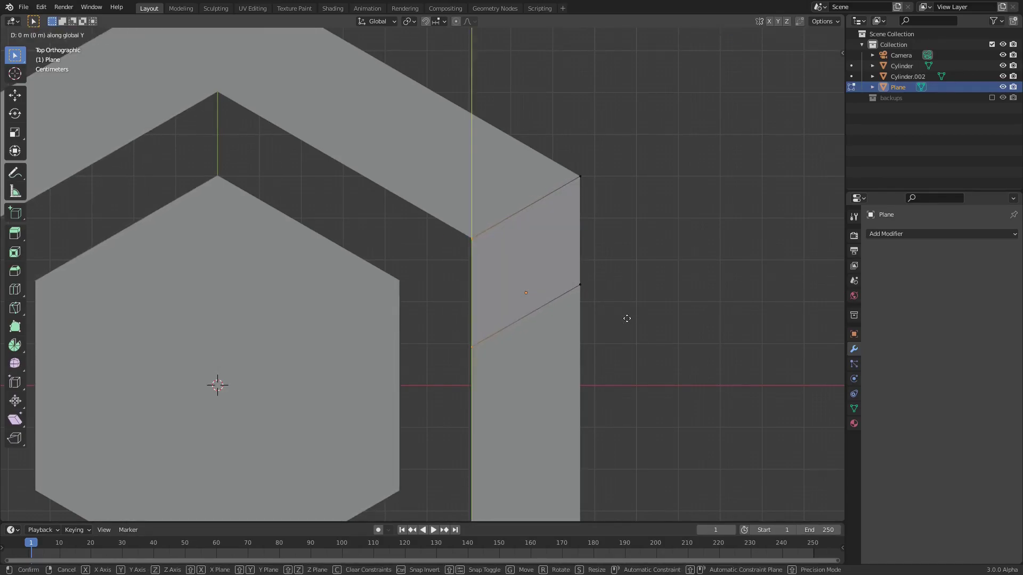
key("Escape")
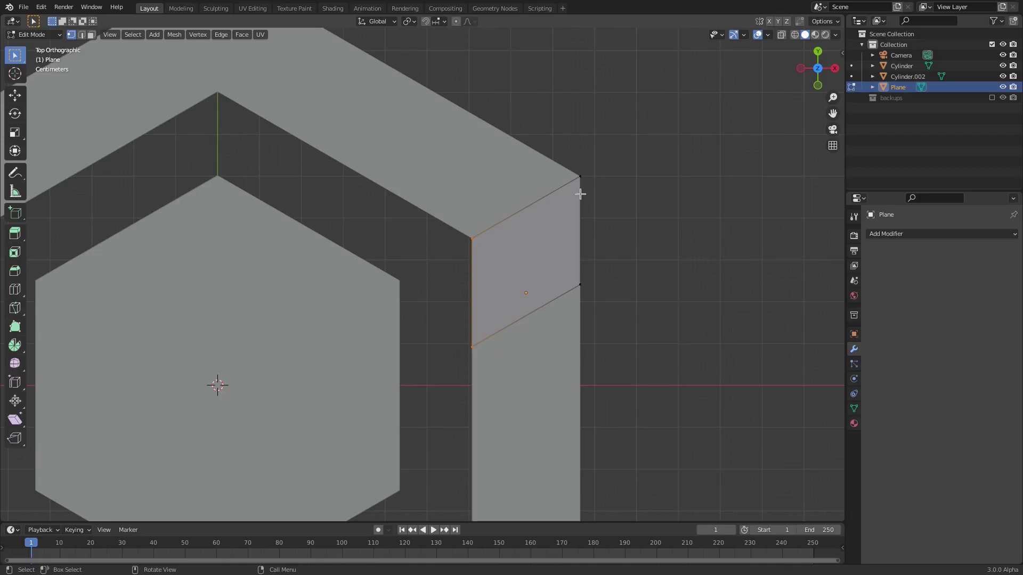
- Extrude the plane's inner edge about -0.17 m in X and -0.10 m in Y, toward the central hexagon's upper corner
scroll(580, 191, "down", 3, "shift")
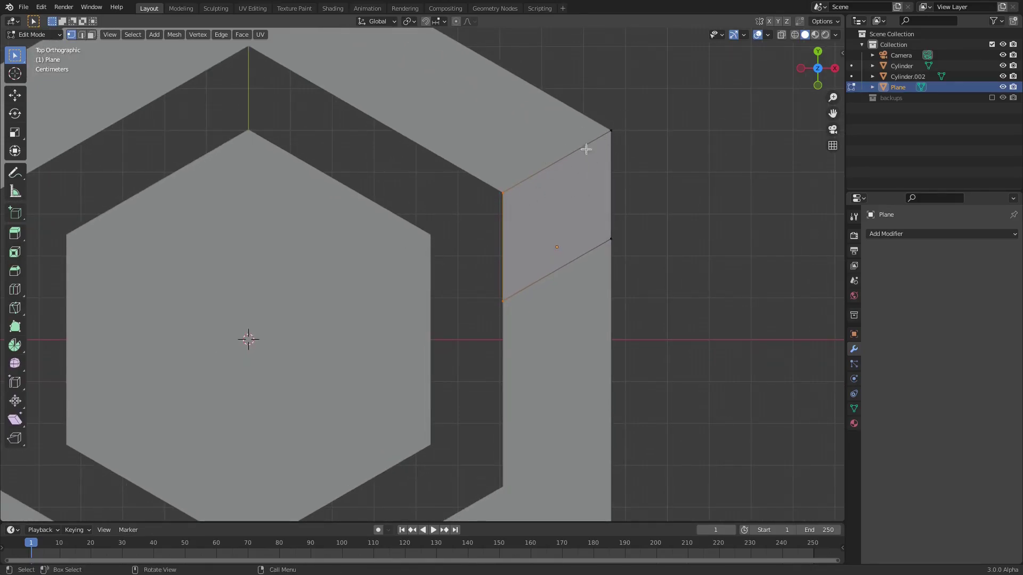
scroll(507, 217, "up", 3)
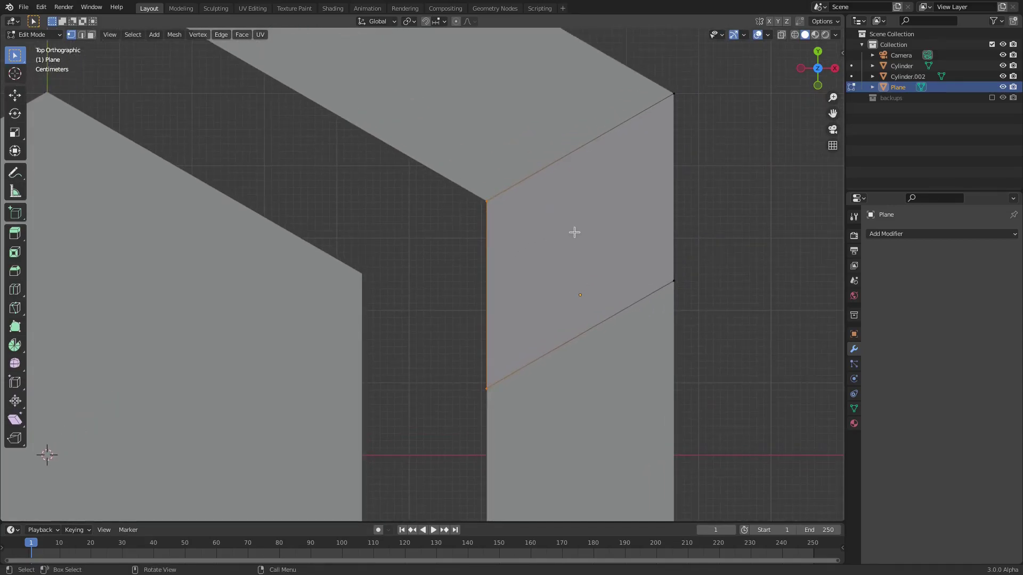
key("e")
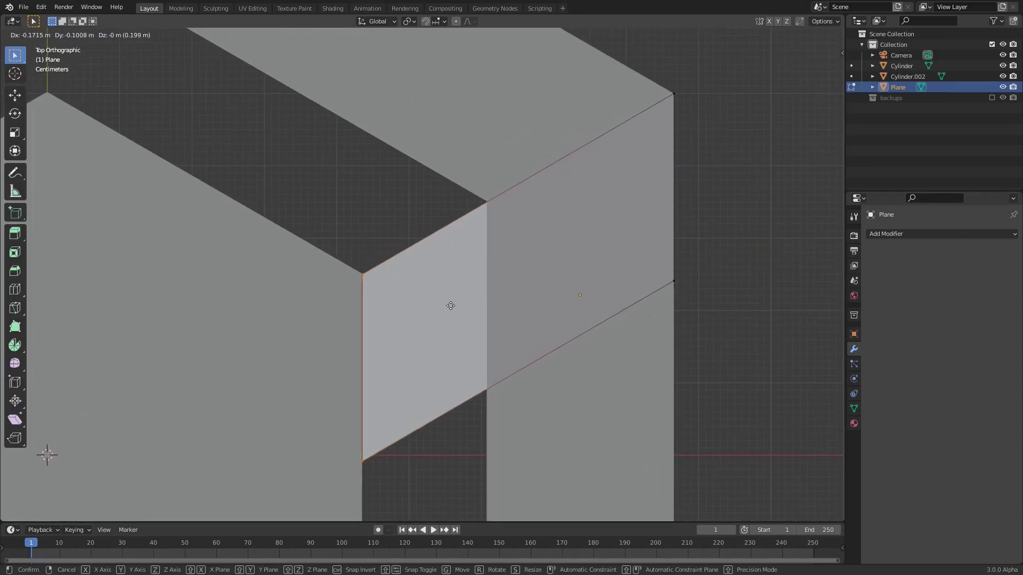
left_click(391, 305)
scroll(290, 276, "up", 6)
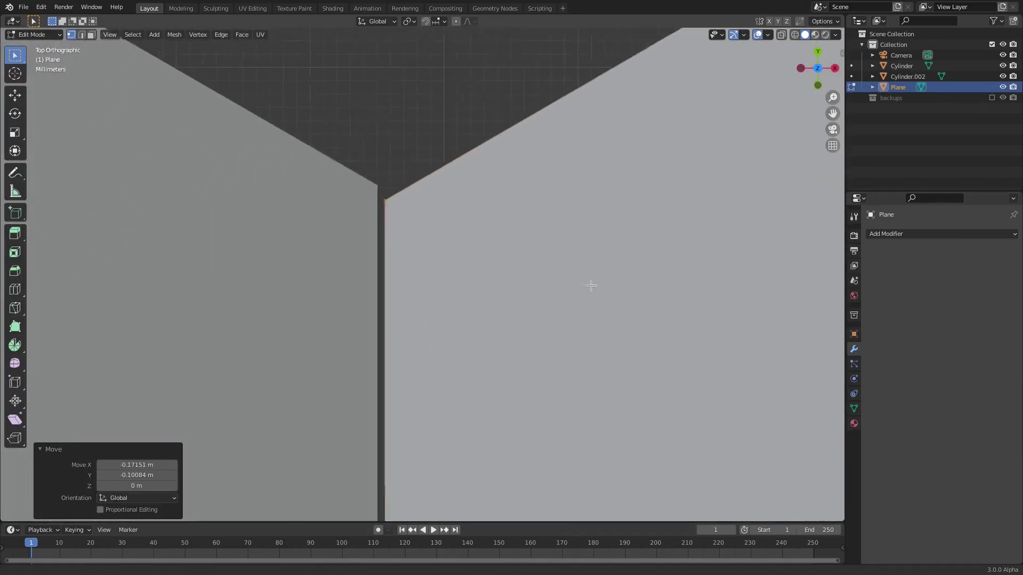
- Turn on snapping with Vertex as the target and snap the extruded edge onto the central hexagon's corner
middle_click_drag(657, 238, 423, 382, "shift")
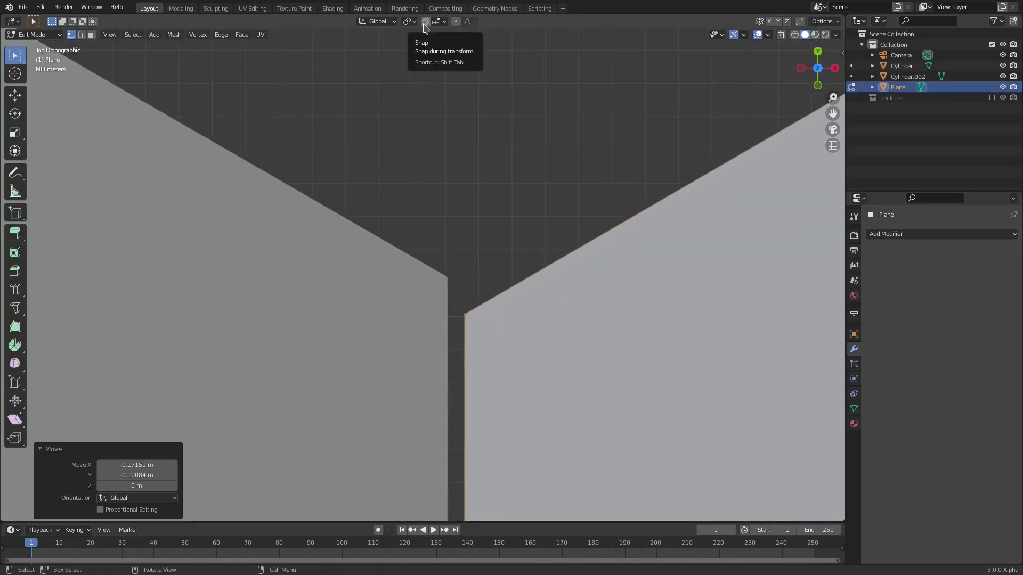
left_click(425, 21)
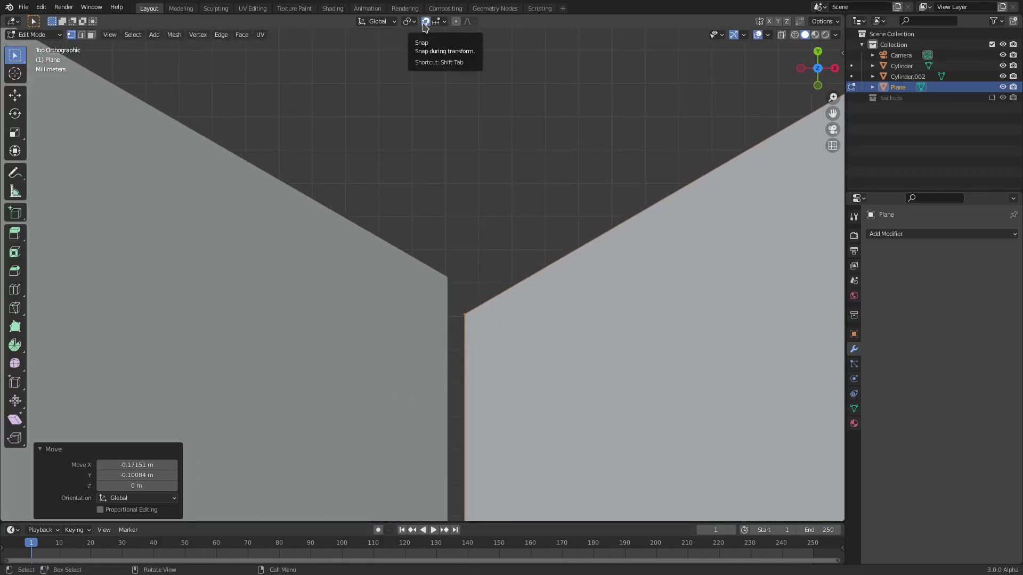
left_click(440, 22)
left_click(413, 64)
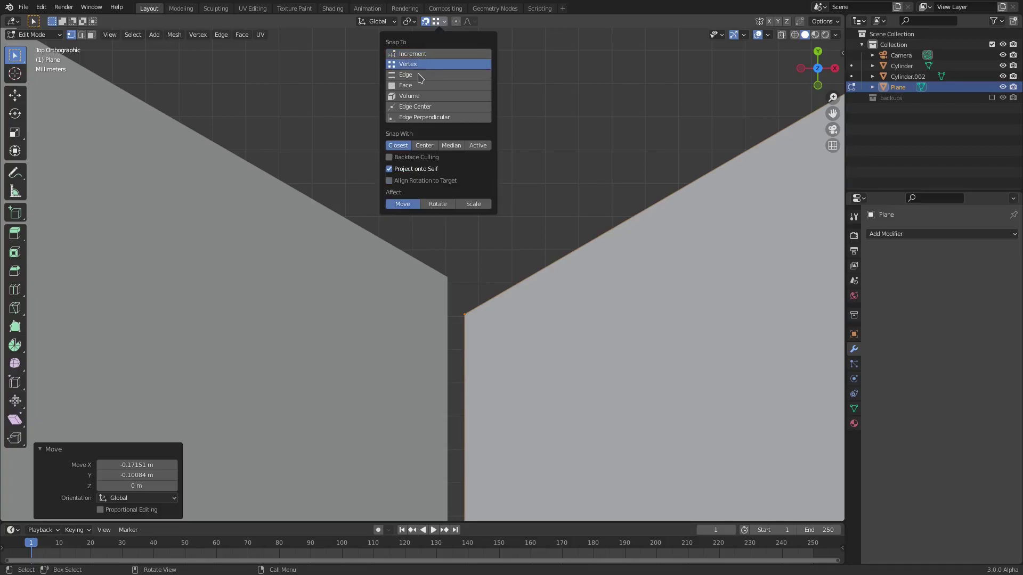
left_click_drag(474, 310, 447, 275)
scroll(539, 238, "down", 4)
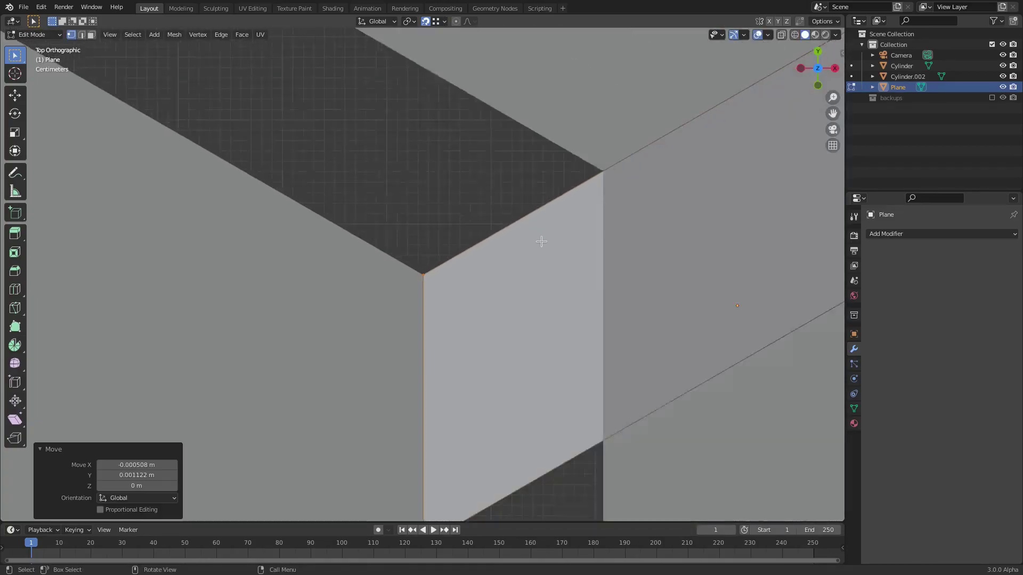
- Snap the plane's outer edge vertices onto the ring's outer corner and leave Edit Mode
middle_click_drag(780, 242, 625, 304, "shift")
left_click_drag(720, 417, 544, 129)
scroll(585, 159, "up", 4)
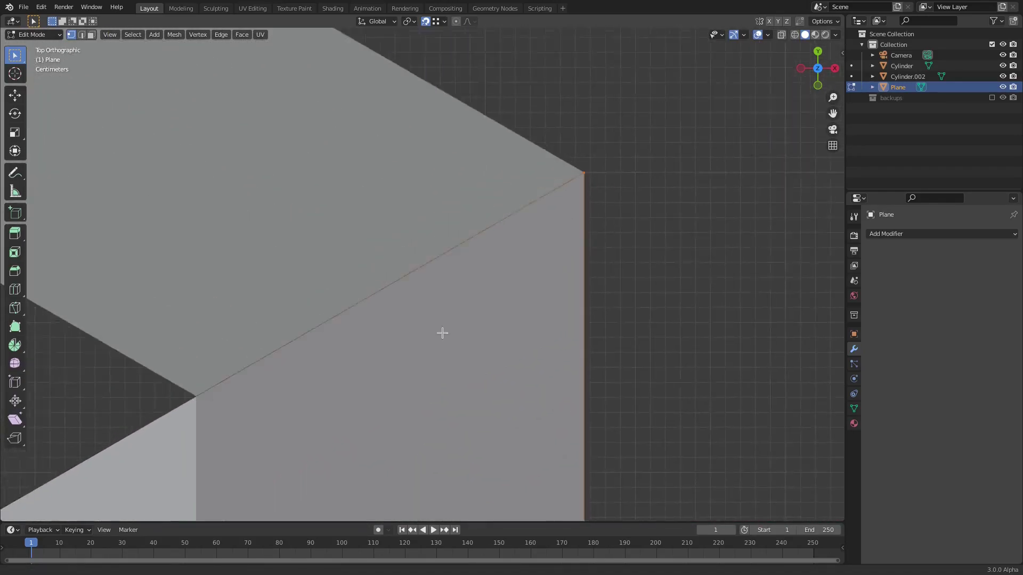
middle_click_drag(449, 322, 358, 409, "shift")
key("g")
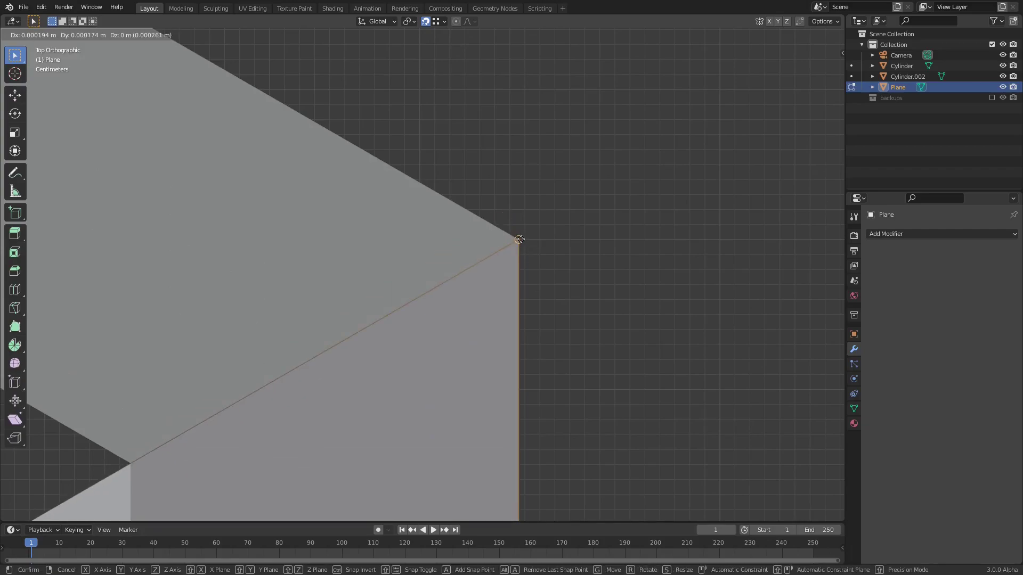
left_click(519, 239)
scroll(559, 320, "down", 5)
key("Tab")
middle_click_drag(407, 350, 490, 210, "shift")
scroll(479, 219, "up", 2)
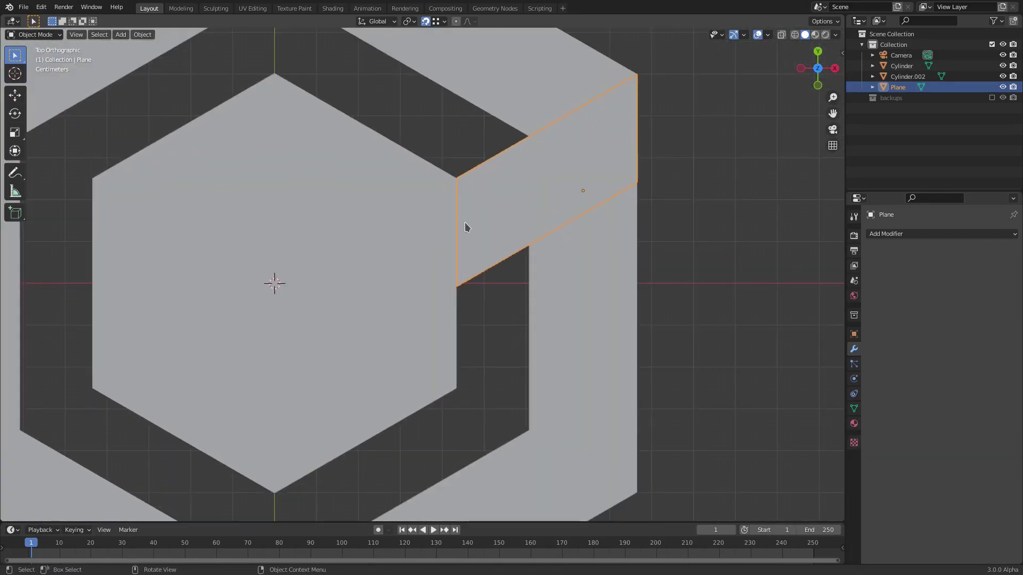
scroll(464, 227, "down", 5)
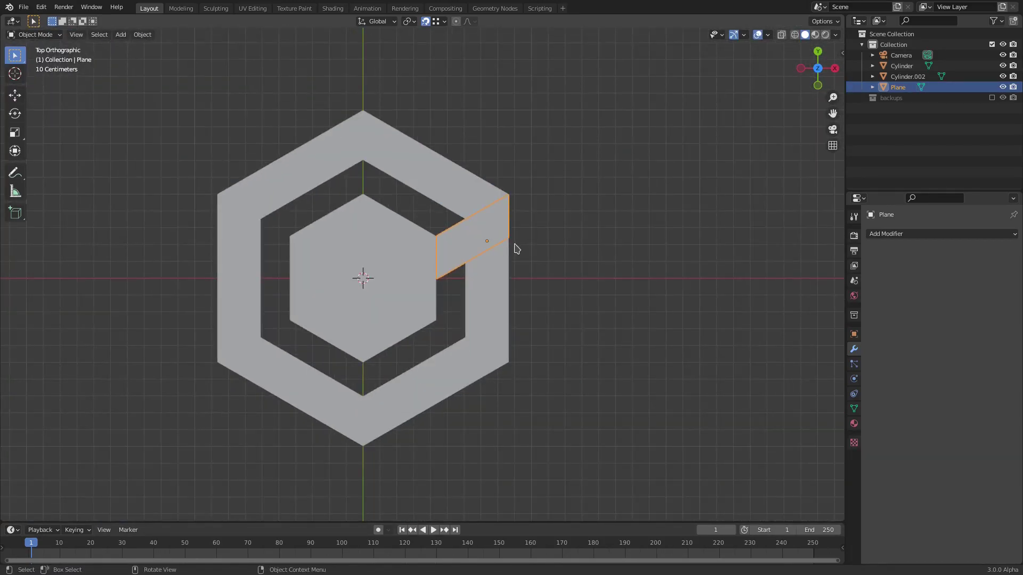
- Widen the strip by moving its two lower corner vertices about -0.085 m along Y, and return to Object Mode
scroll(516, 257, "down", 4)
scroll(517, 259, "up", 4)
key("Tab")
scroll(516, 262, "up", 5)
left_click_drag(740, 372, 417, 226)
left_click(622, 185, "shift")
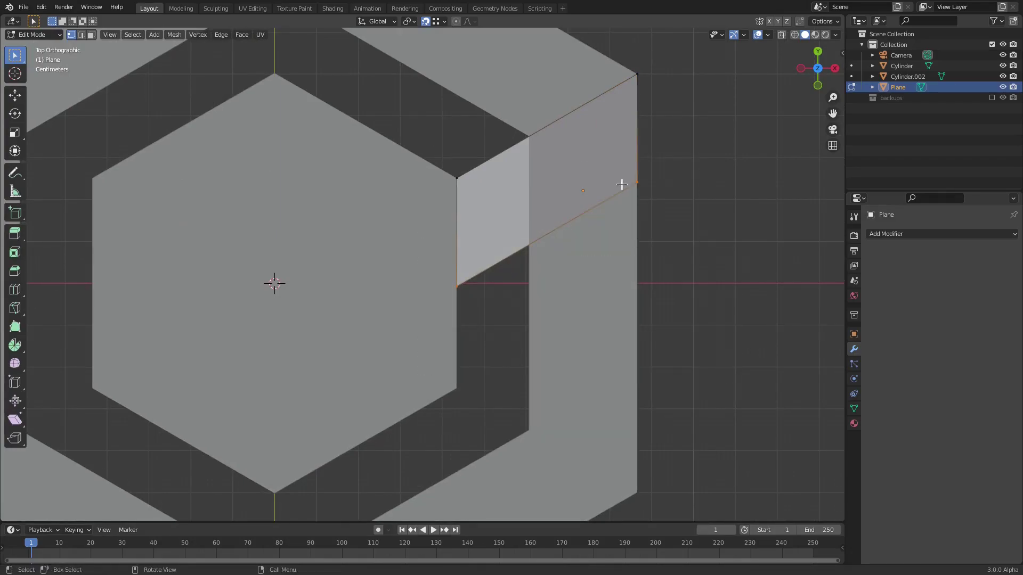
key("g")
key("y")
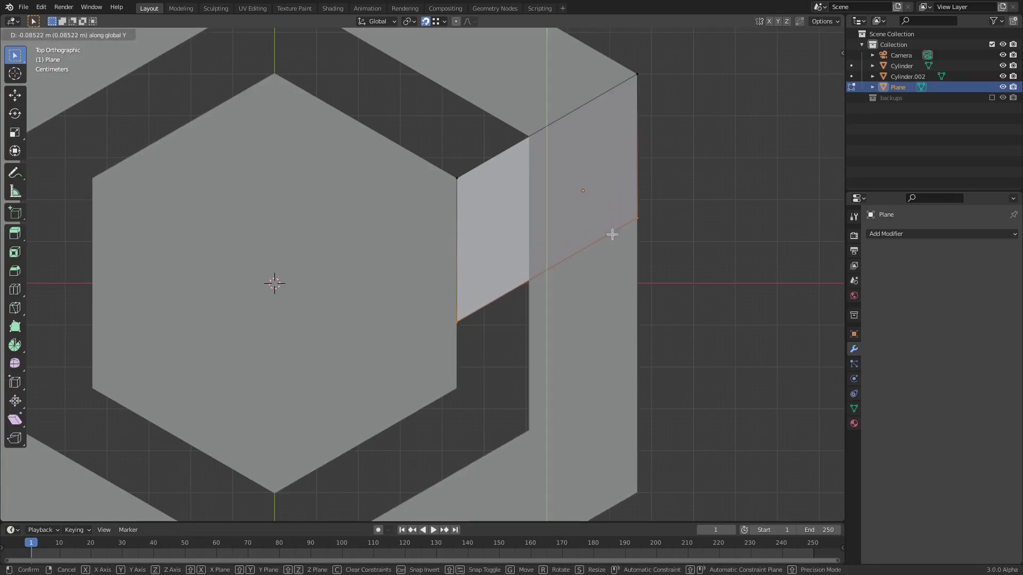
left_click(612, 235)
key("Tab")
scroll(603, 271, "down", 12)
- Duplicate the slanted strip and move the copy about 0.357 m along Y, above the original
left_click(605, 271)
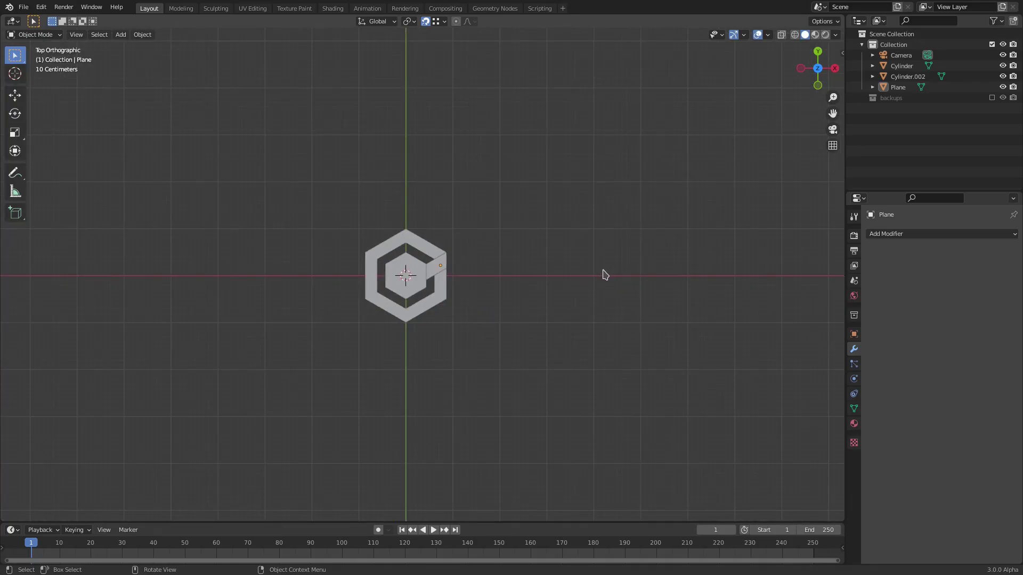
scroll(605, 275, "up", 5)
scroll(606, 273, "up", 4)
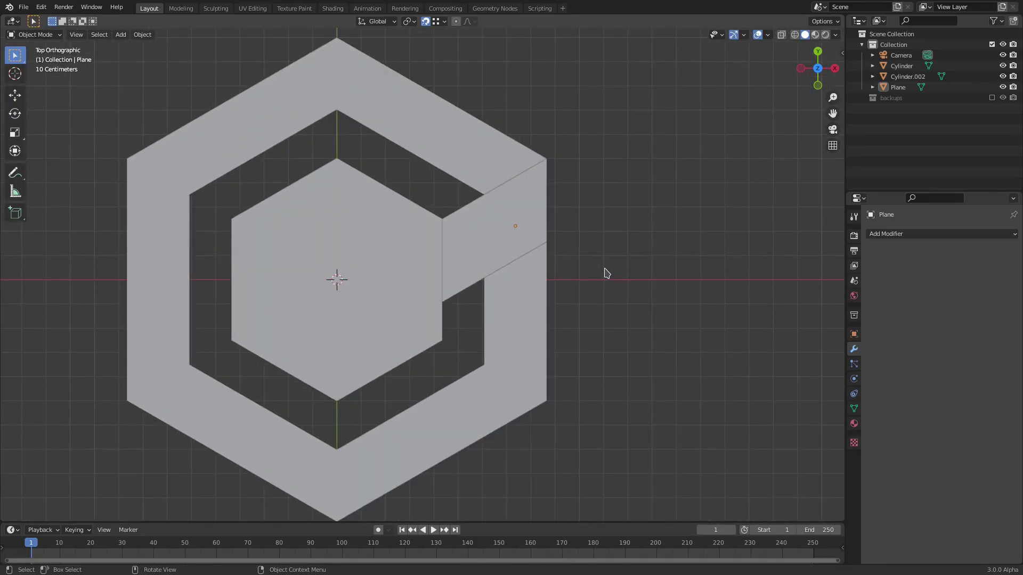
scroll(609, 190, "up", 3)
left_click(599, 191)
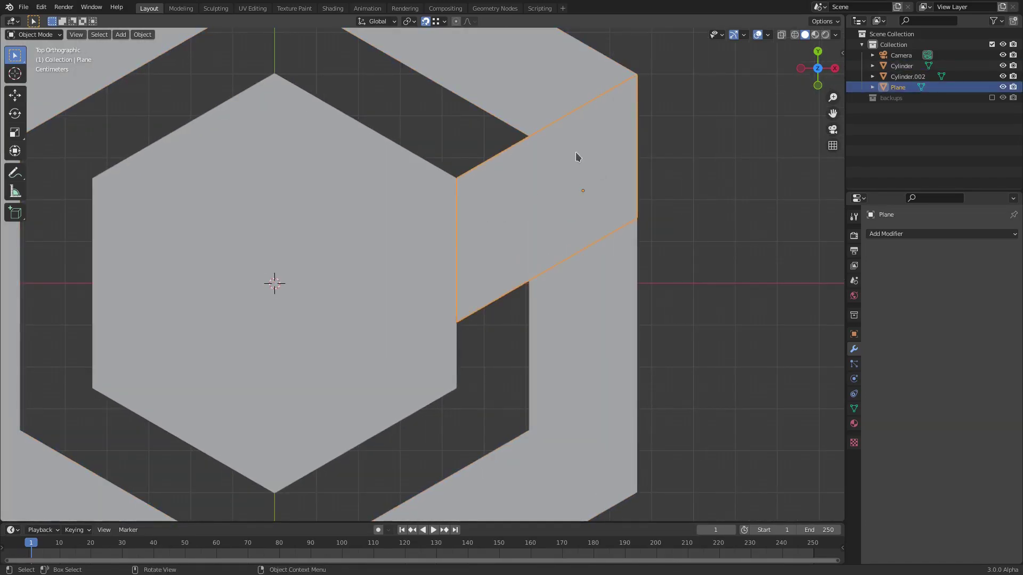
scroll(607, 254, "up", 5, "shift")
key("shift+d")
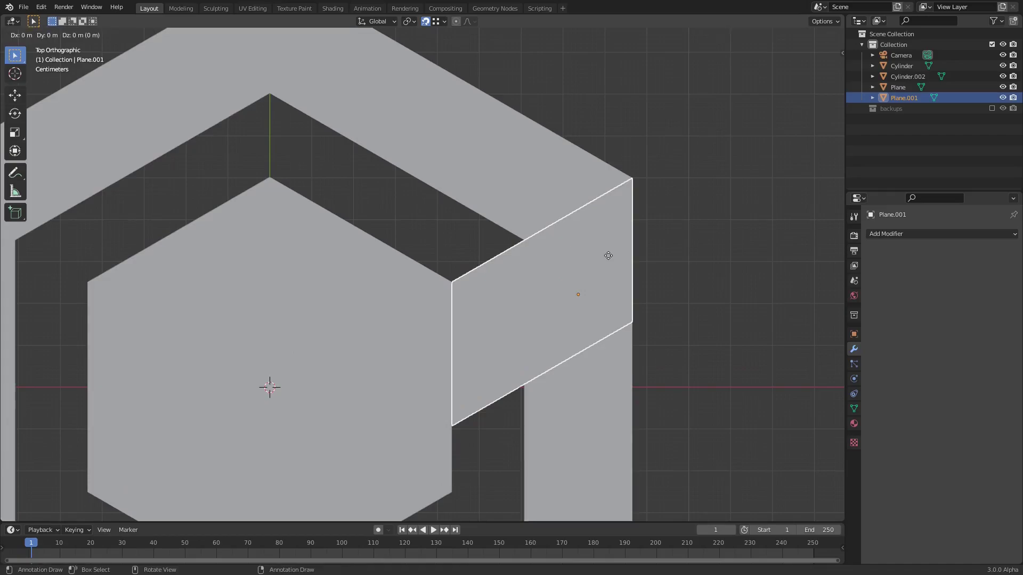
key("y")
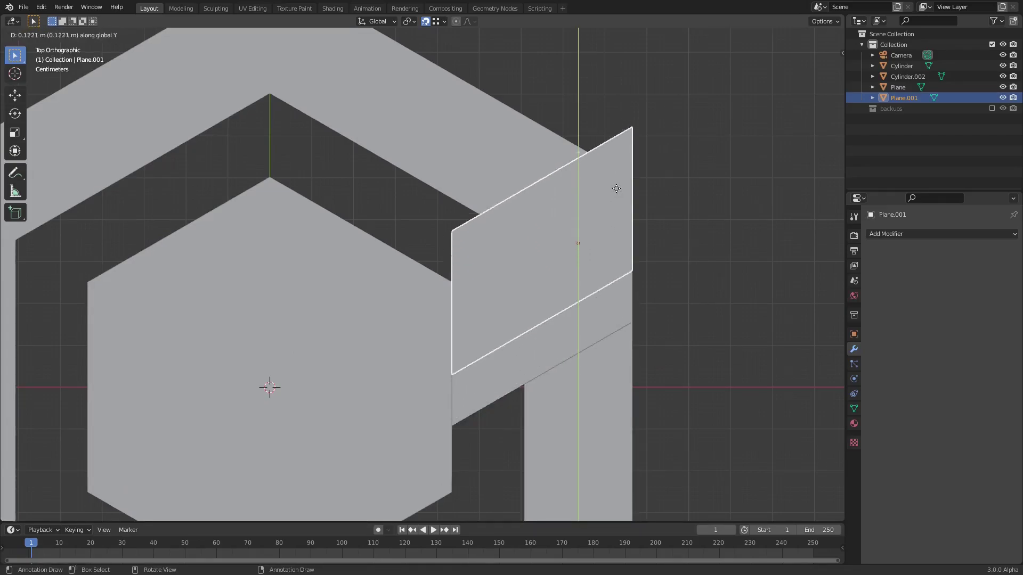
left_click(629, 103)
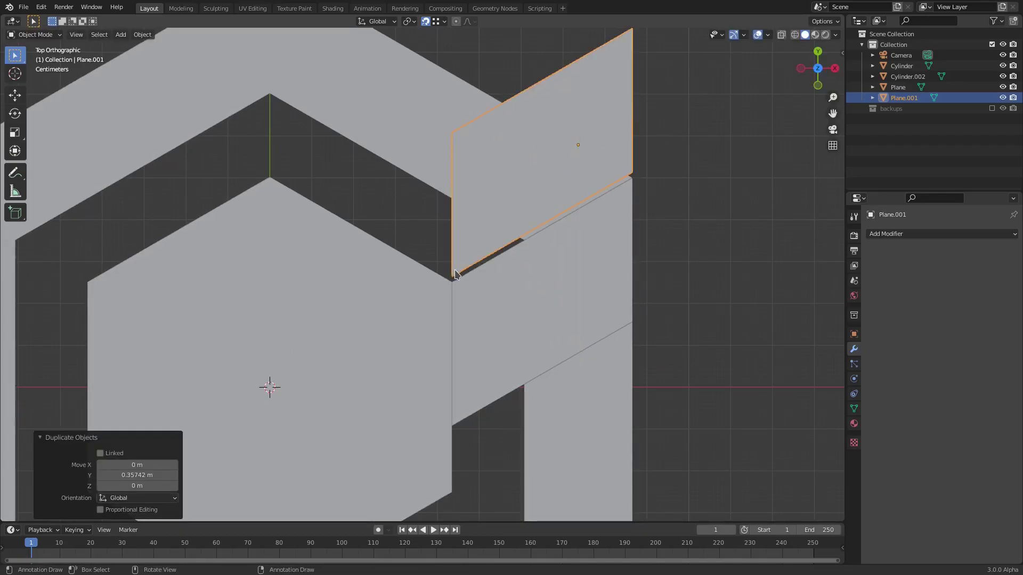
- Snap the duplicated strip's lower inner corner onto the central hexagon's upper-right corner
scroll(469, 279, "up", 4)
key("g")
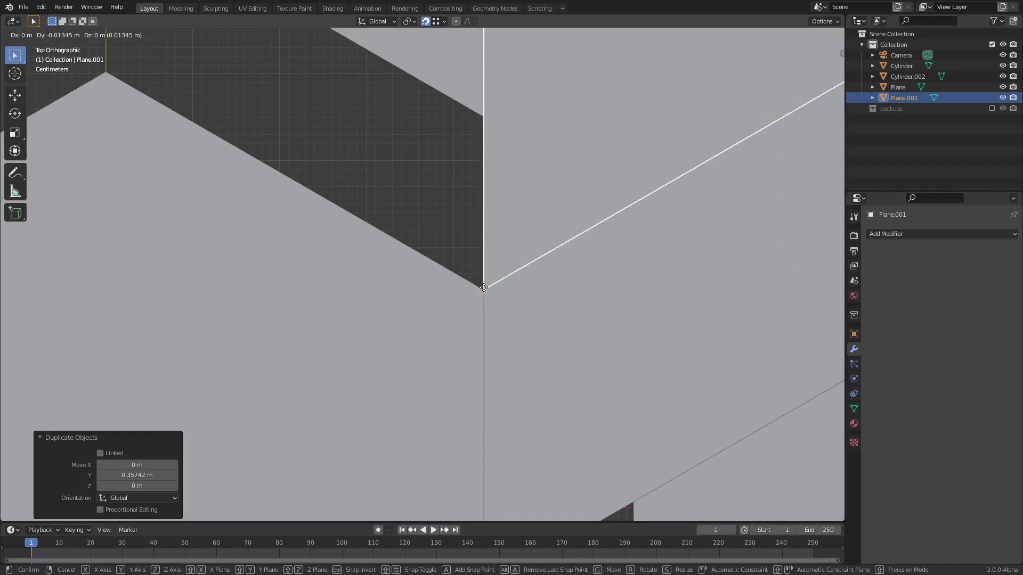
left_click(475, 288)
scroll(549, 235, "down", 4)
scroll(546, 235, "up", 2)
- Narrow the duplicated strip by moving its two upper vertices about -0.146 m along Y, and return to Object Mode
key("Tab")
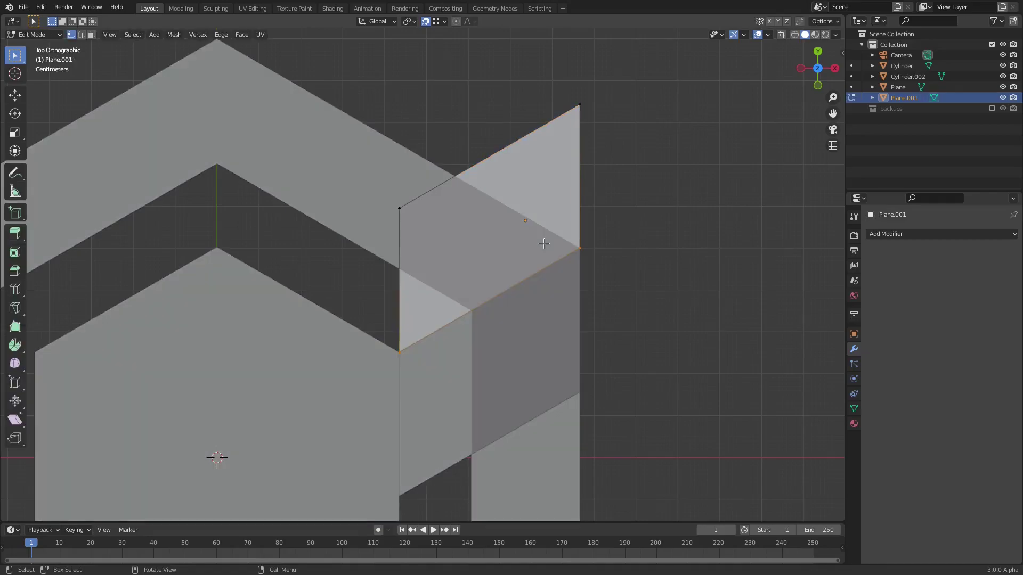
left_click_drag(637, 174, 502, 75)
left_click(400, 208, "shift")
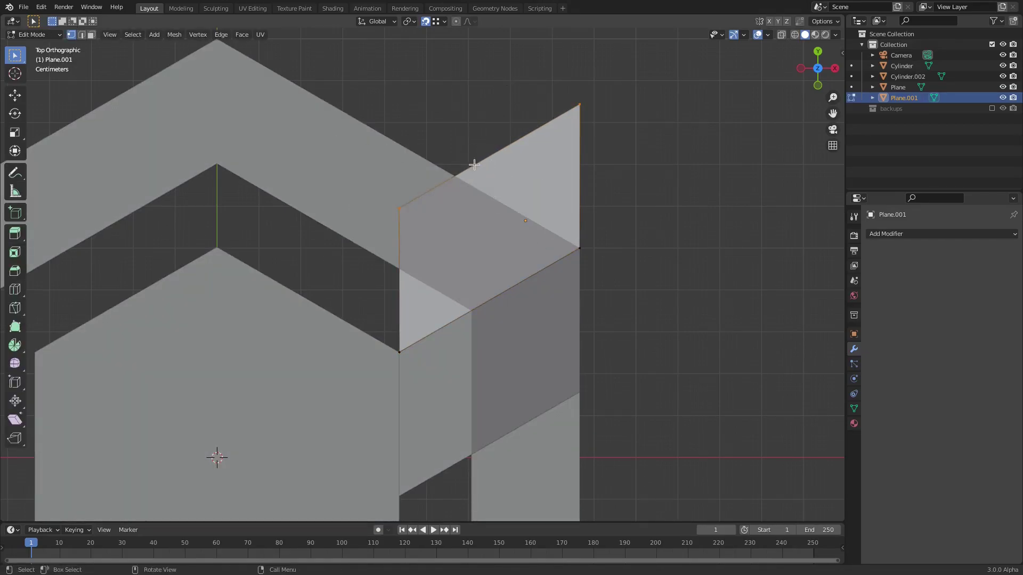
key("g")
key("z")
key("y")
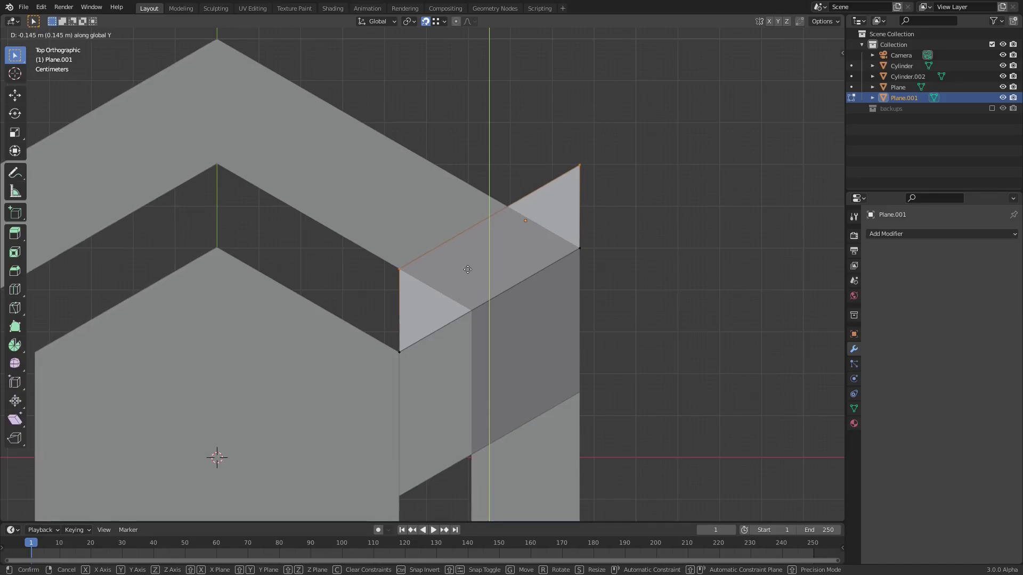
left_click(468, 269)
scroll(411, 321, "down", 2)
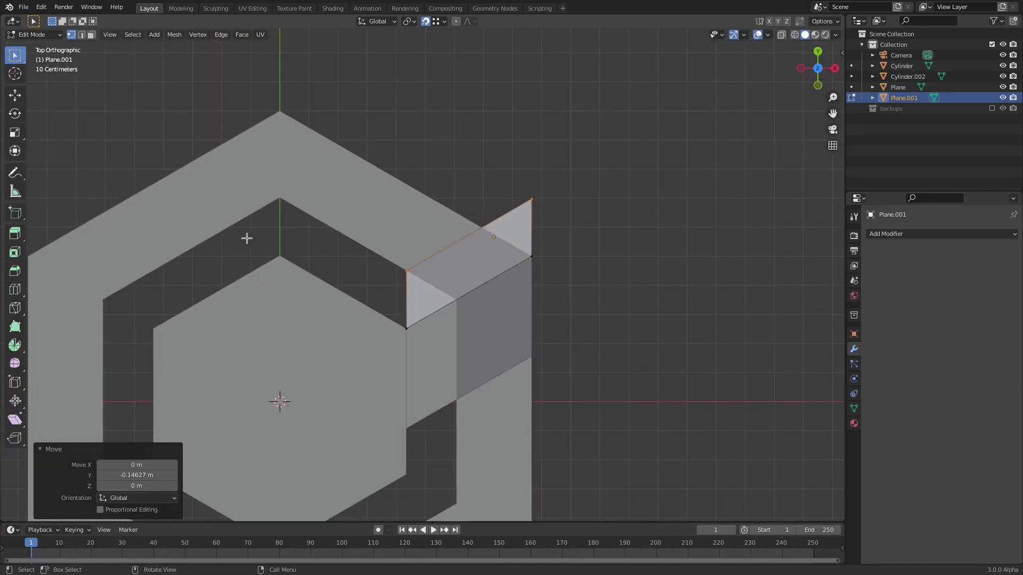
key("Tab")
- Extrude the whole duplicated strip about 0.317 m upward into a solid block and leave Edit Mode
middle_click_drag(419, 302, 506, 199)
key("Tab")
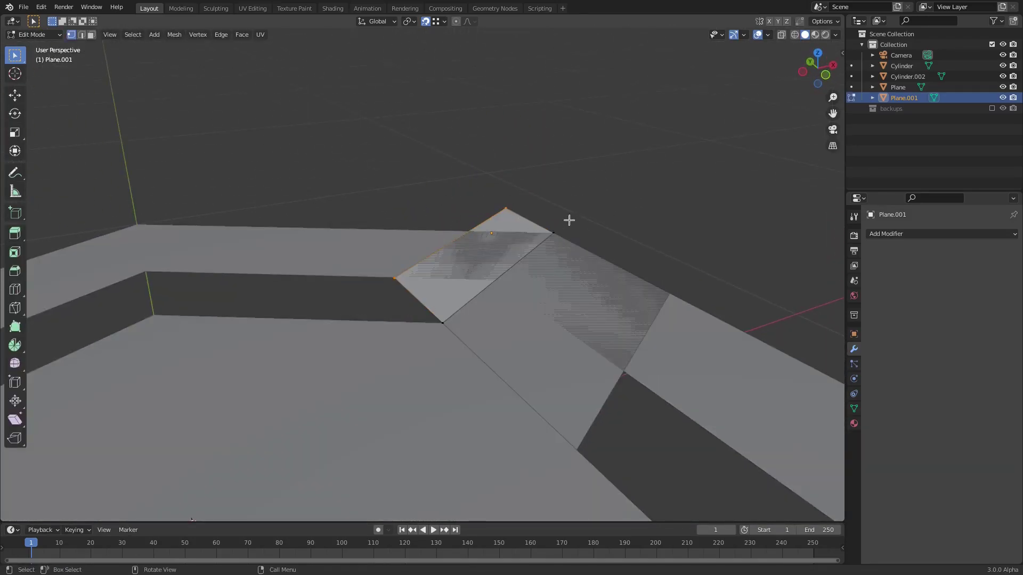
key("a")
key("e")
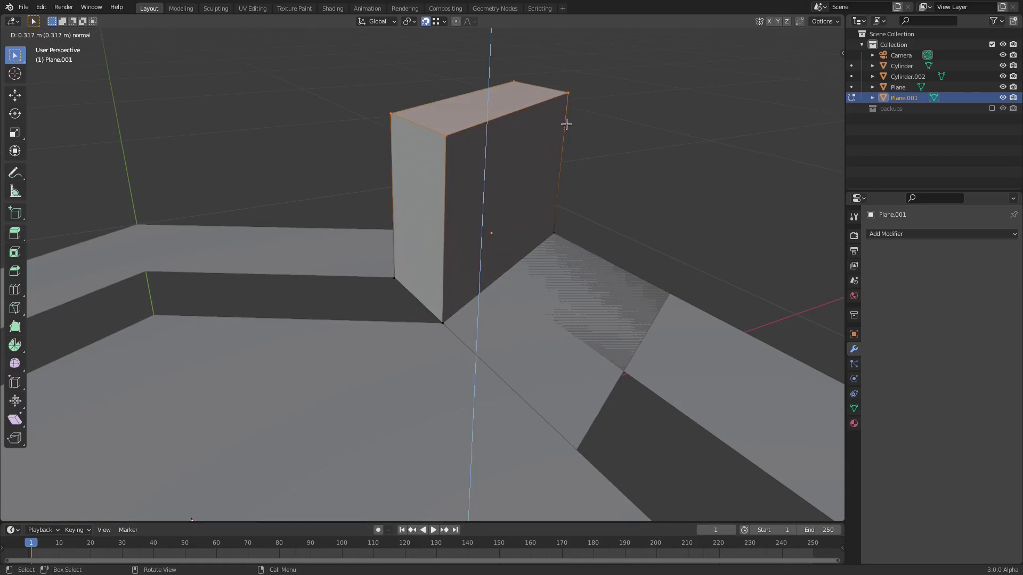
left_click(566, 124)
key("Tab")
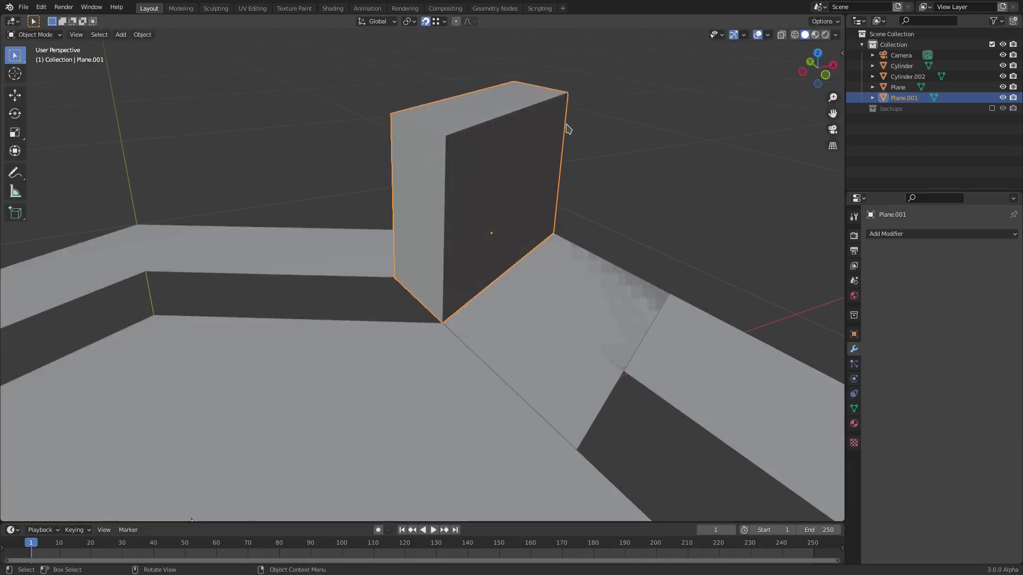
- Lower the block along Z so that it passes through the ring
key("g")
key("z")
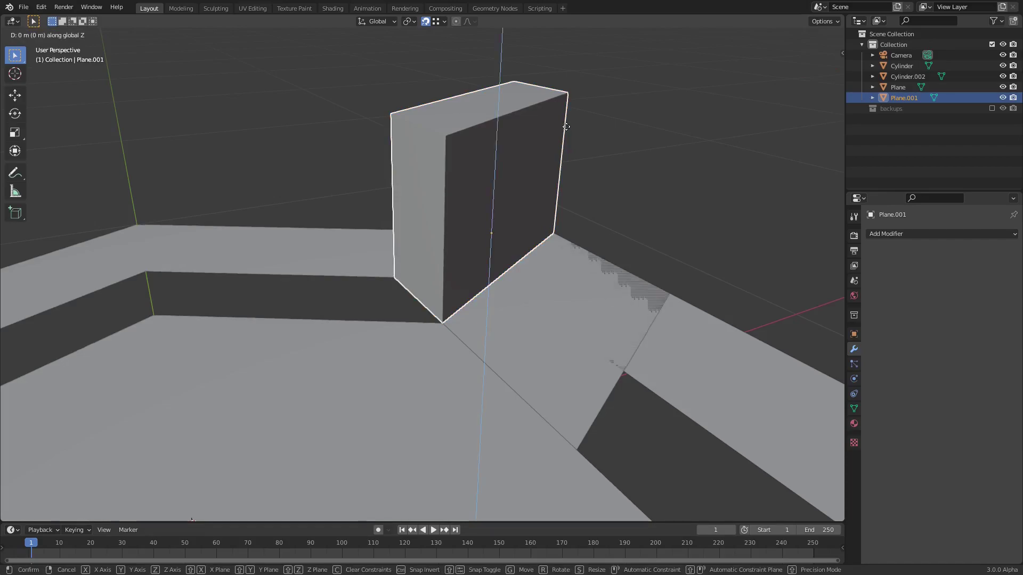
left_click(552, 175)
middle_click_drag(551, 192, 527, 238)
- Add a Boolean modifier to the hexagonal ring
left_click(388, 257)
middle_click_drag(571, 189, 211, 267)
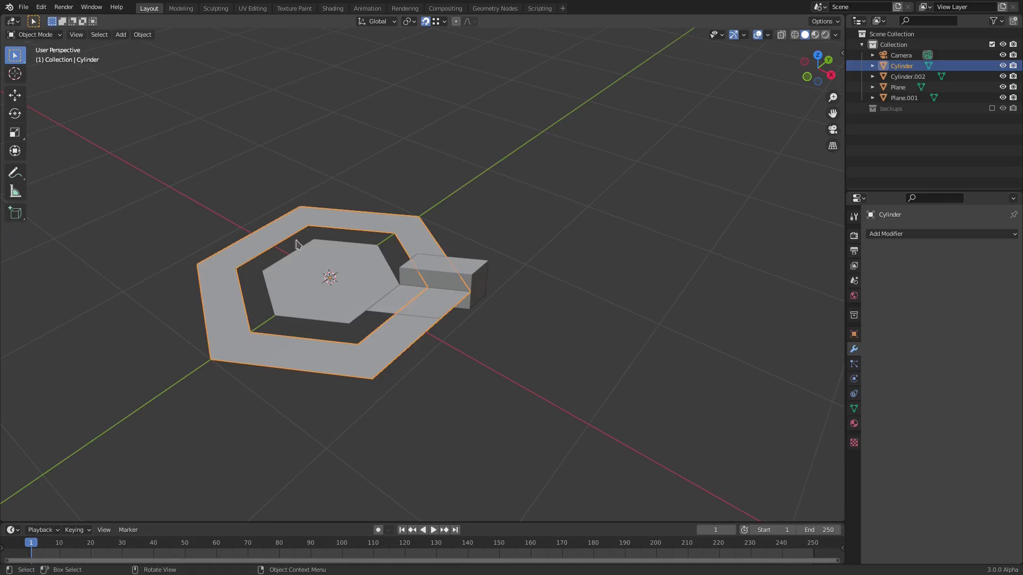
left_click(900, 234)
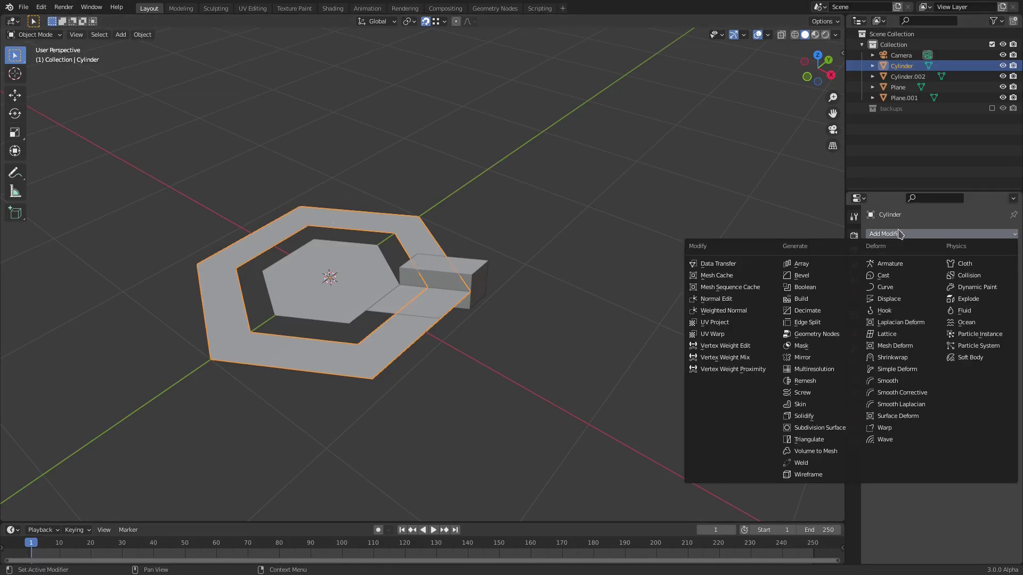
left_click(833, 290)
scroll(799, 293, "up", 4)
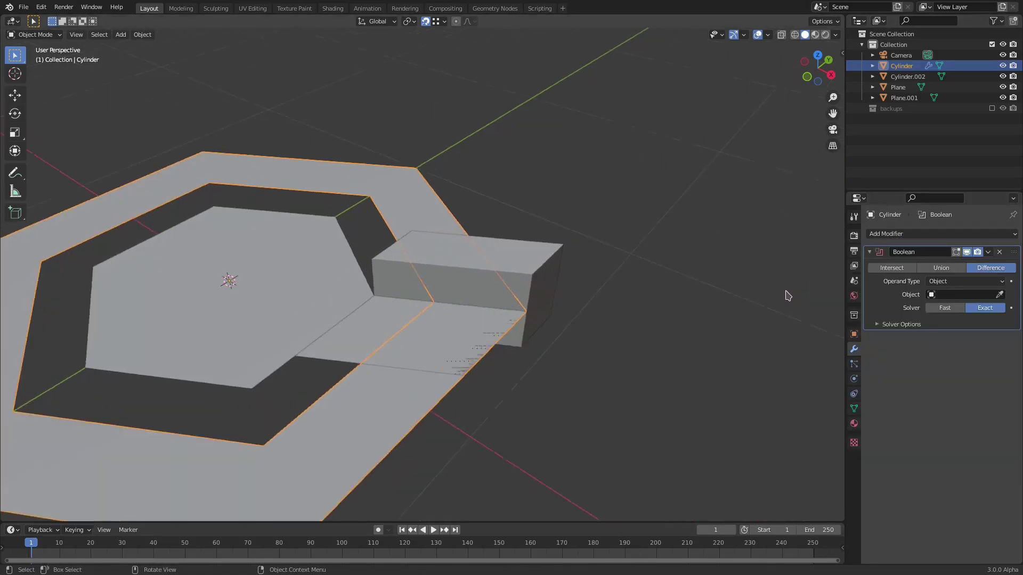
- Rename the block object as breakaway
left_click(539, 259)
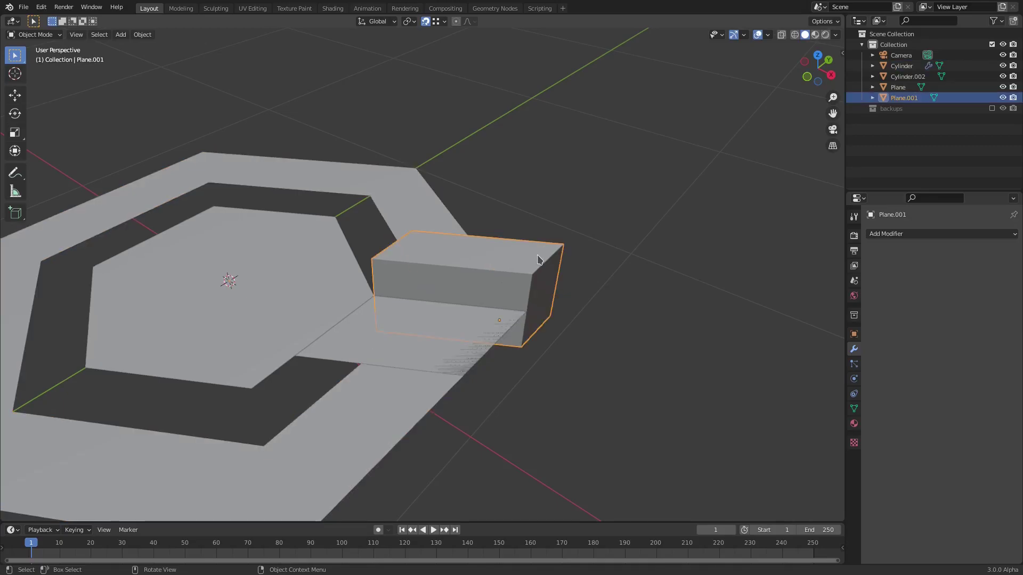
double_click(904, 100)
type("br")
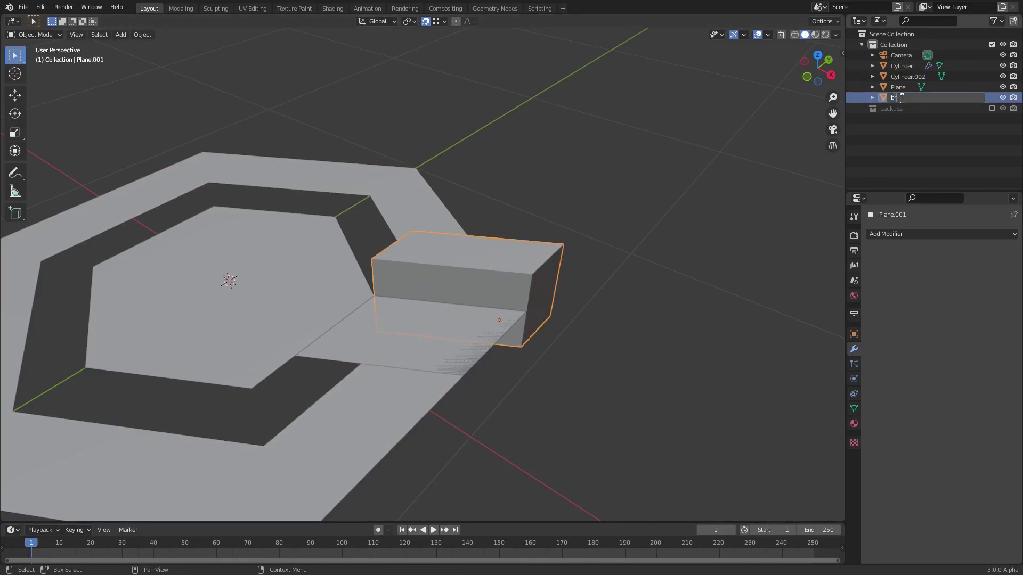
type("eakaway")
key("Return")
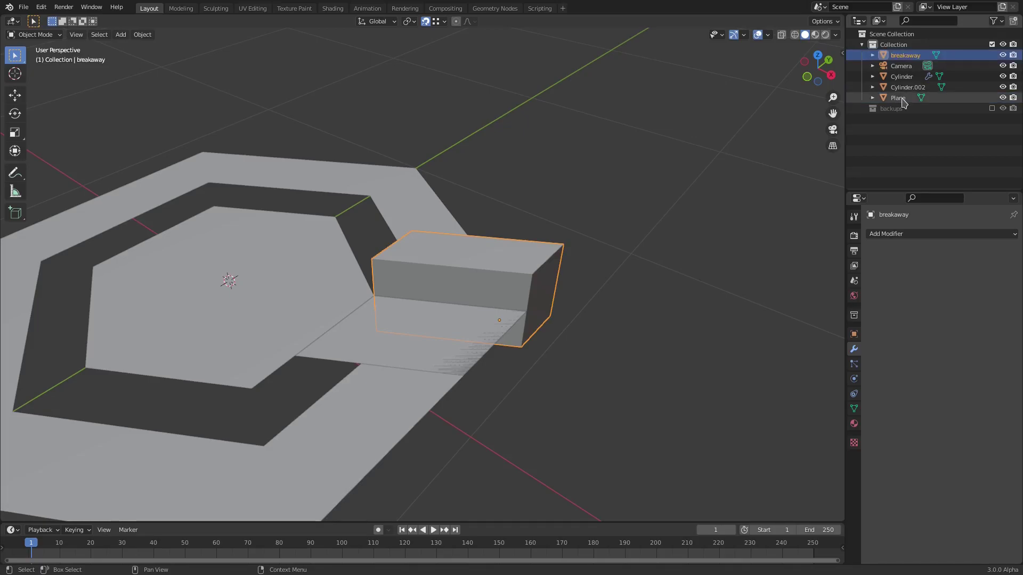
- Set breakaway as the object of the ring's Difference Boolean and apply the modifier
left_click(401, 203)
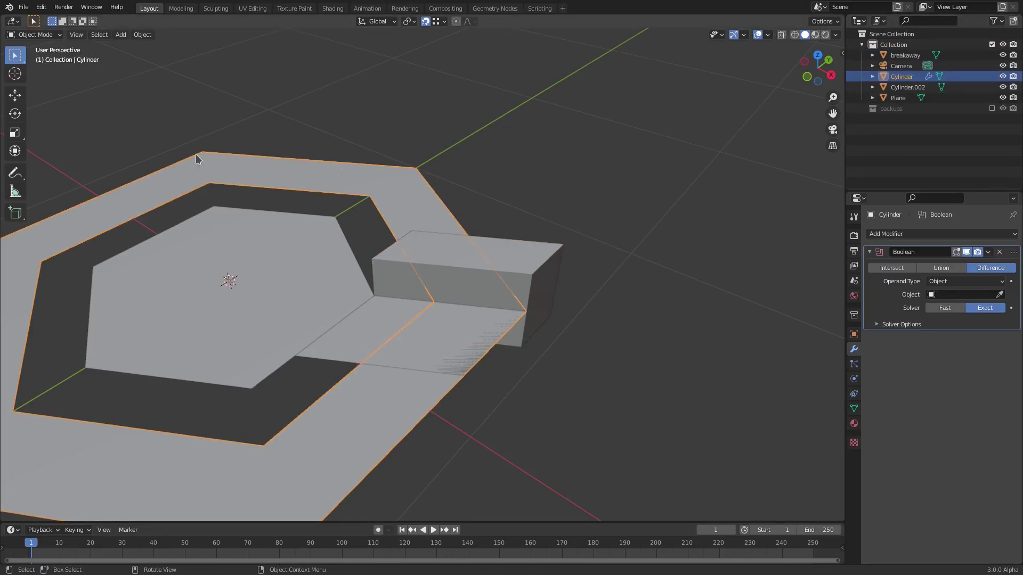
scroll(186, 380, "down", 3)
scroll(347, 379, "up", 2)
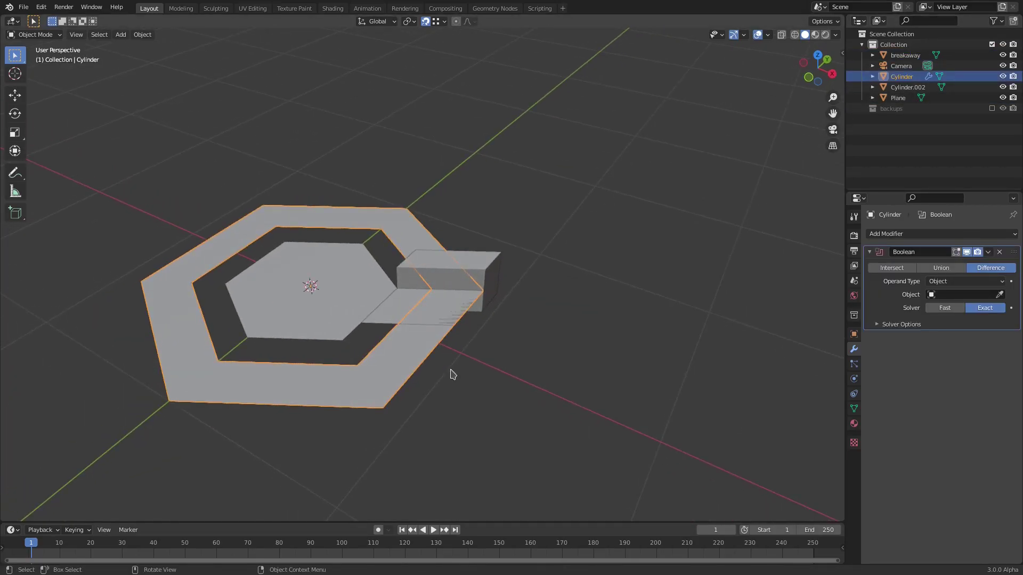
left_click(959, 294)
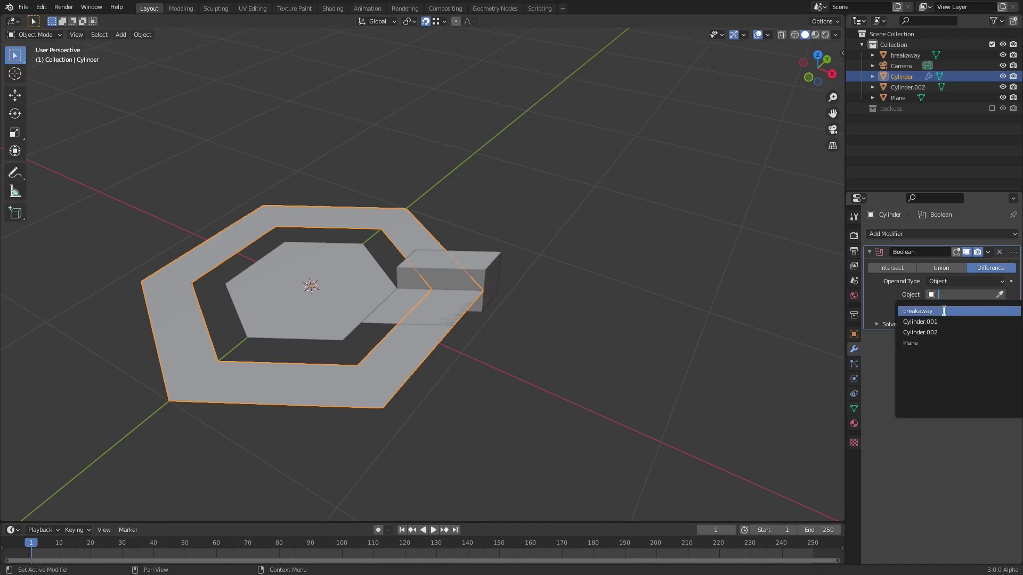
left_click(944, 311)
middle_click_drag(632, 283, 692, 266)
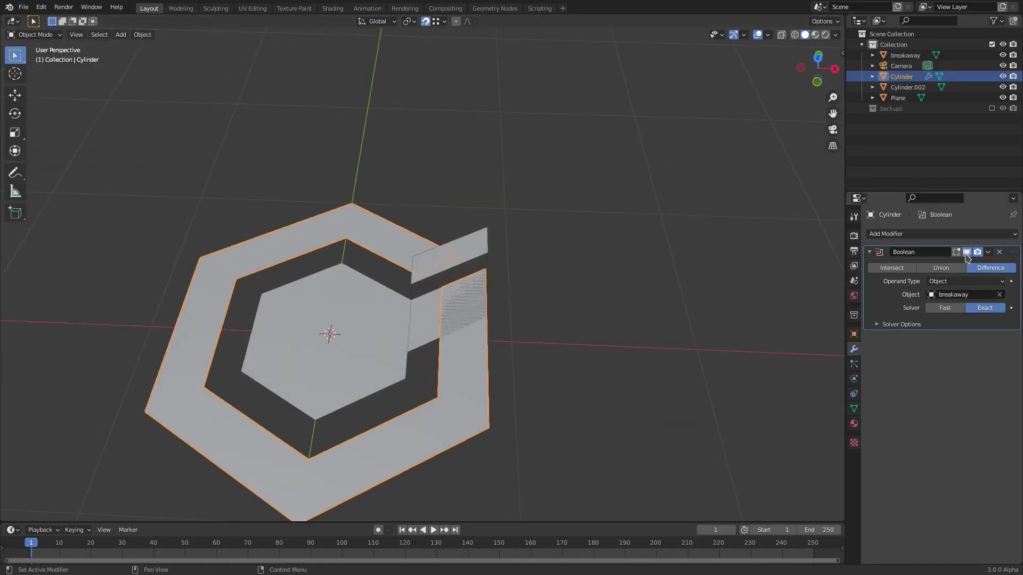
left_click(988, 251)
left_click(983, 265)
- Delete the breakaway cutter block
middle_click_drag(565, 298, 518, 290)
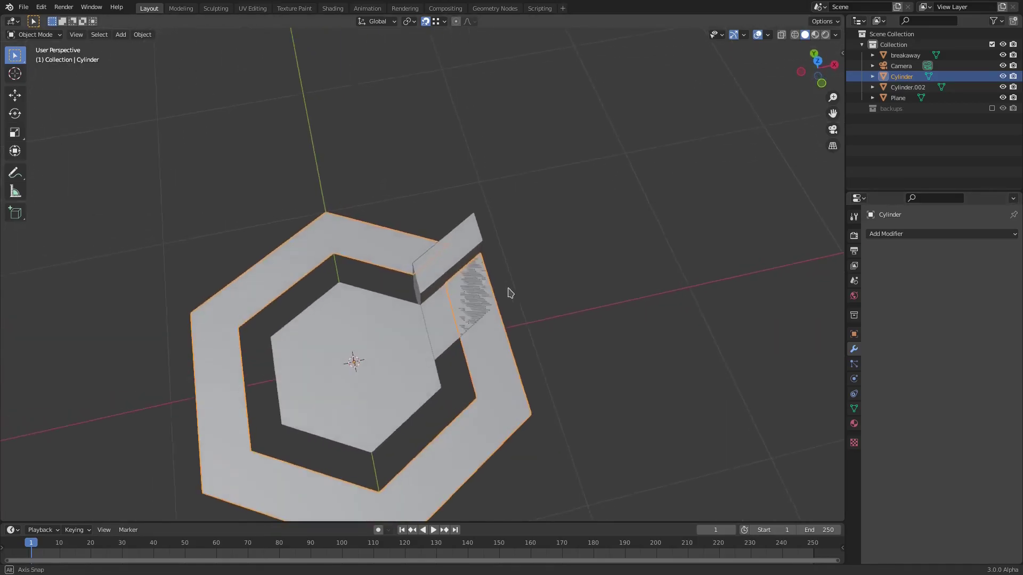
left_click(455, 245)
key("Delete")
- Examine the area where the slanted strip overlaps the cut ring
middle_click_drag(477, 247, 496, 235)
scroll(405, 331, "up", 6)
left_click(497, 237)
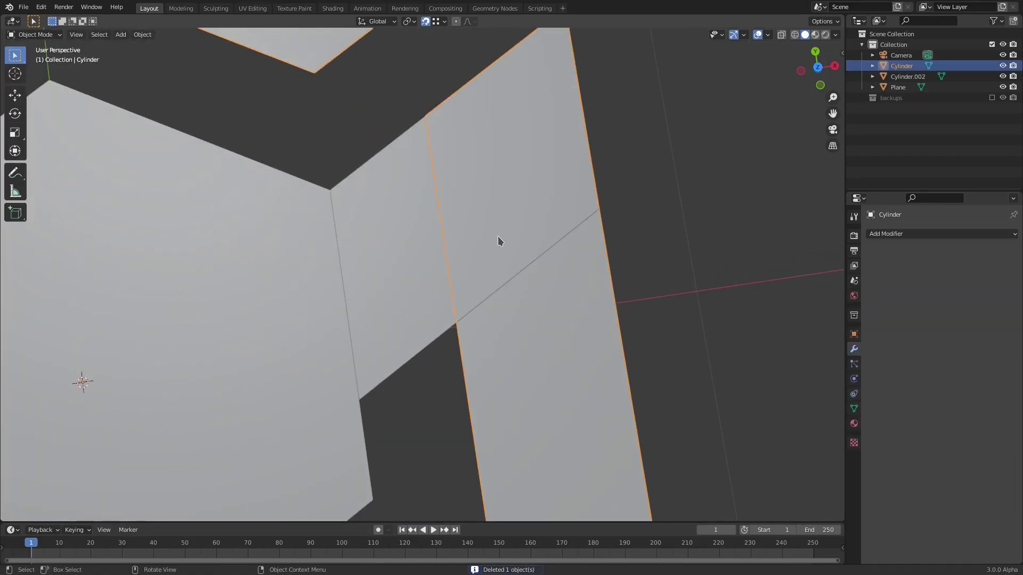
left_click(554, 264)
middle_click_drag(555, 265, 484, 152)
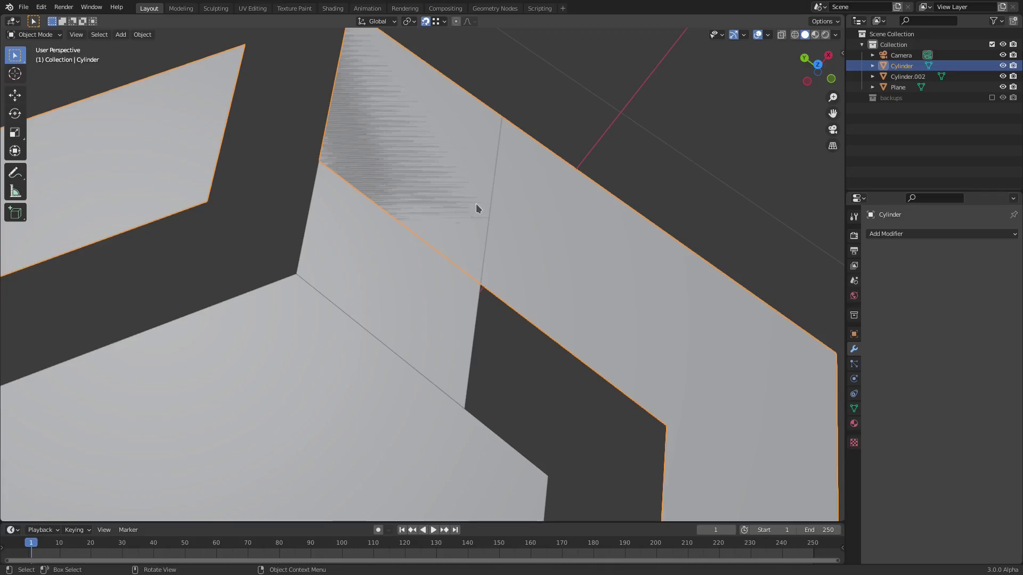
scroll(409, 294, "down", 1)
scroll(443, 218, "down", 2)
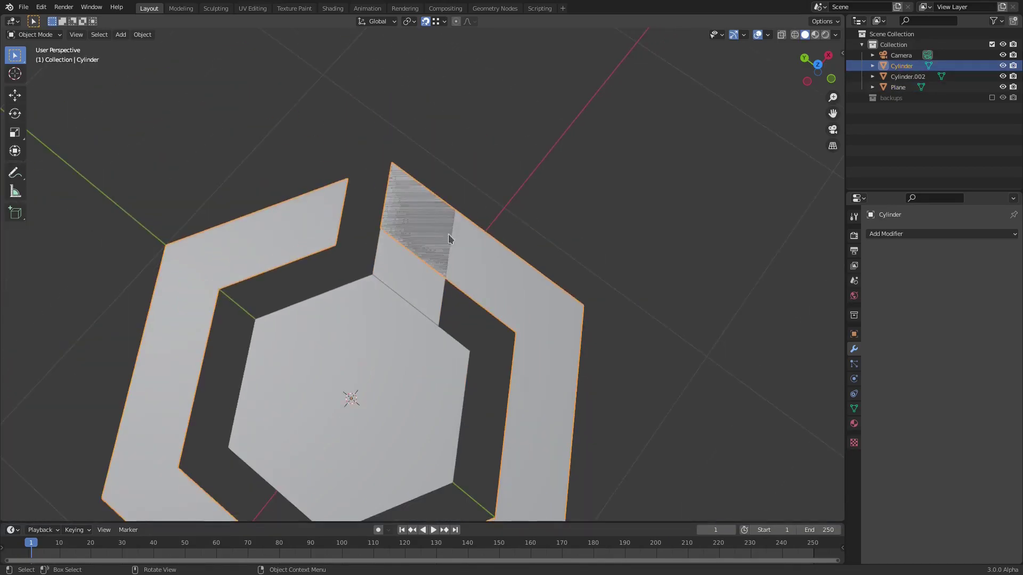
- Add a Boolean modifier to the cut hexagonal ring
scroll(578, 333, "down", 3)
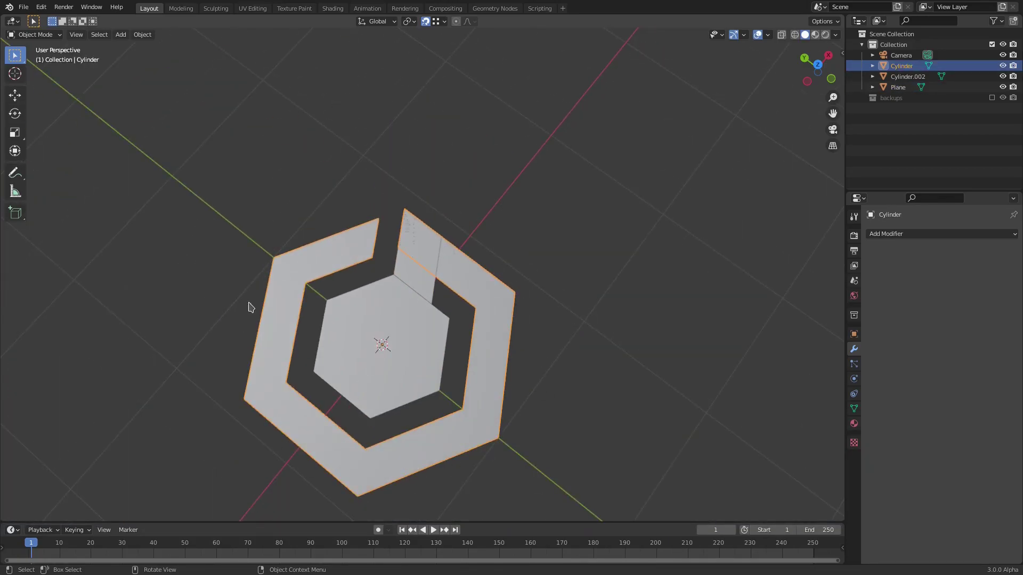
left_click(929, 235)
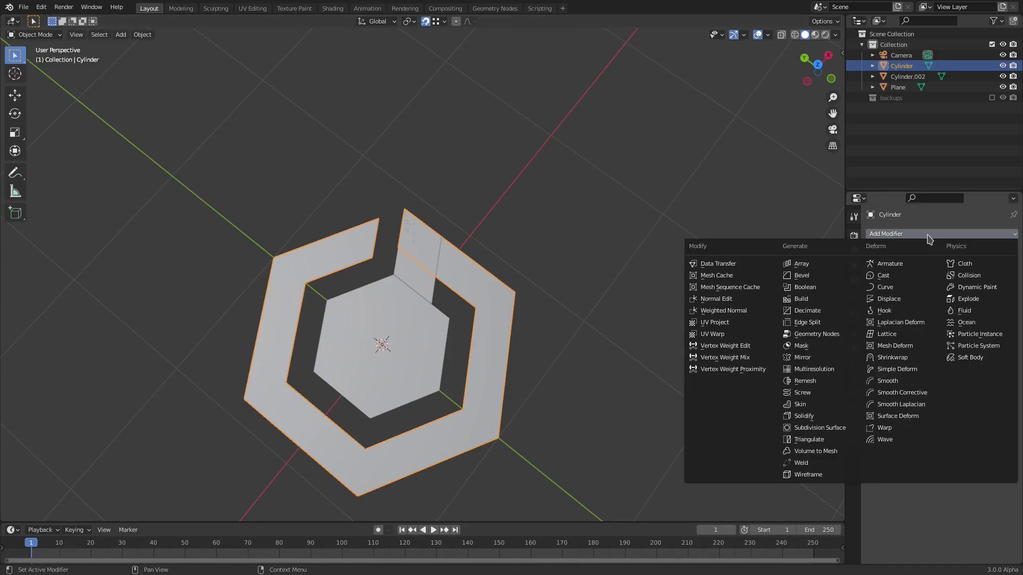
left_click(839, 288)
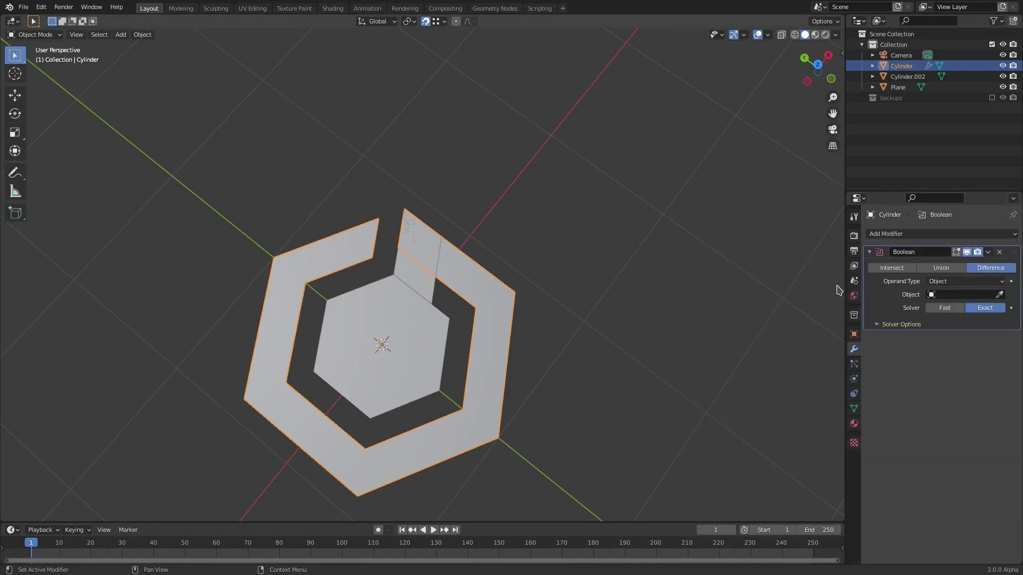
- Rename the slanted strip object as add
left_click(407, 273)
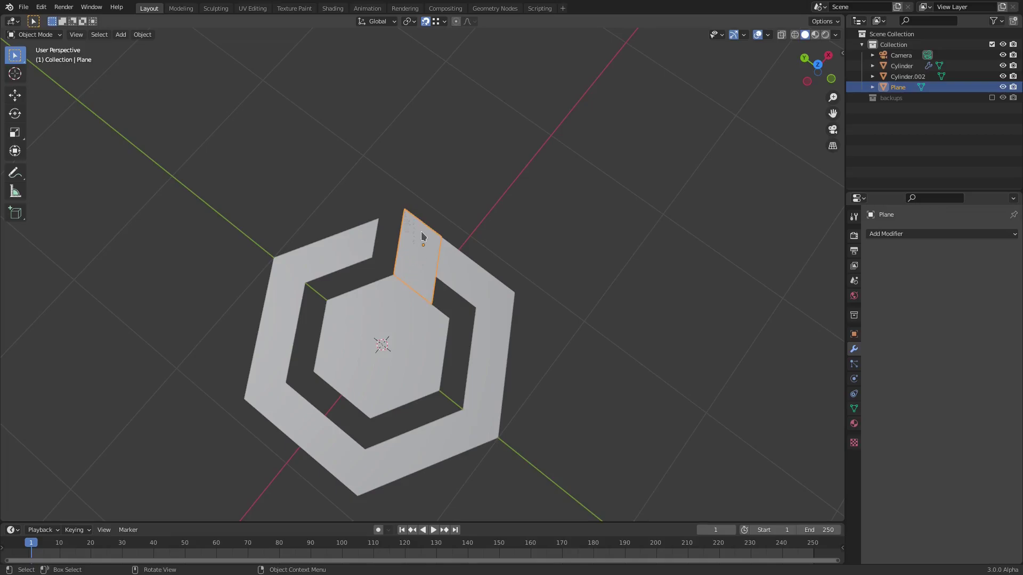
double_click(905, 88)
type("add")
key("Return")
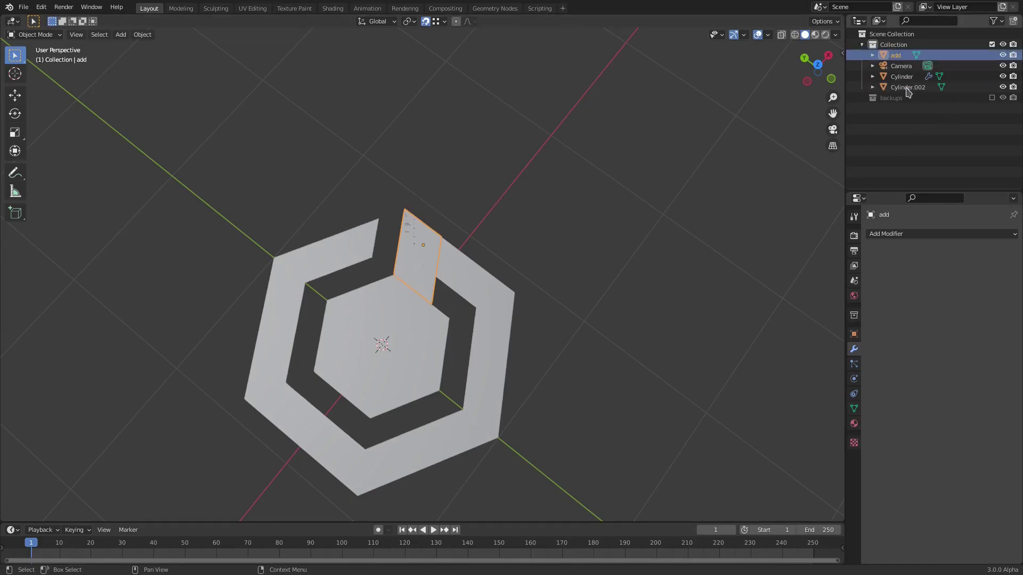
- Set the ring's Boolean to Union with add as its object, and apply the modifier
left_click(484, 295)
left_click(945, 270)
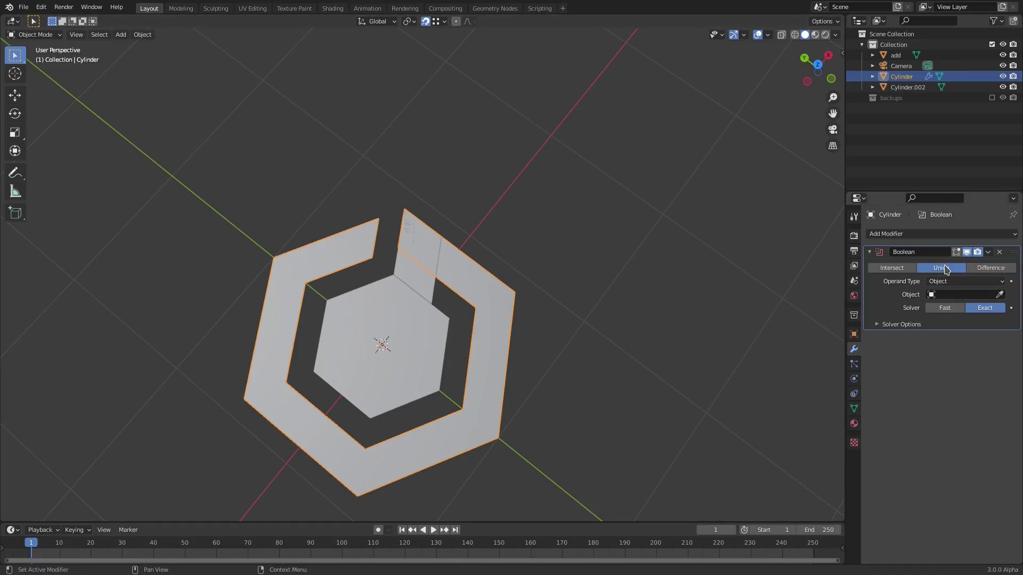
left_click(954, 296)
left_click(948, 308)
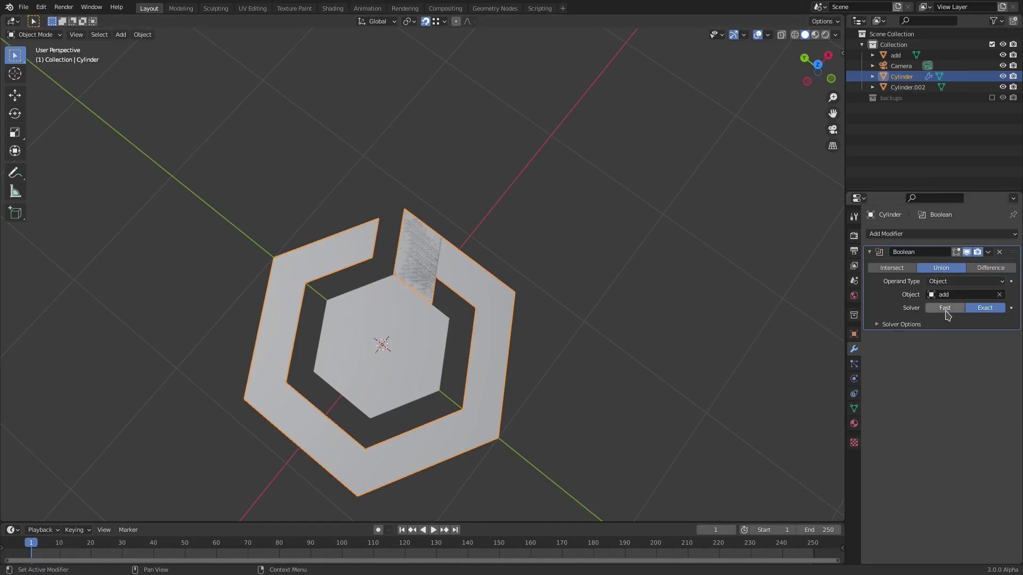
scroll(502, 299, "up", 3)
middle_click_drag(502, 299, 794, 293)
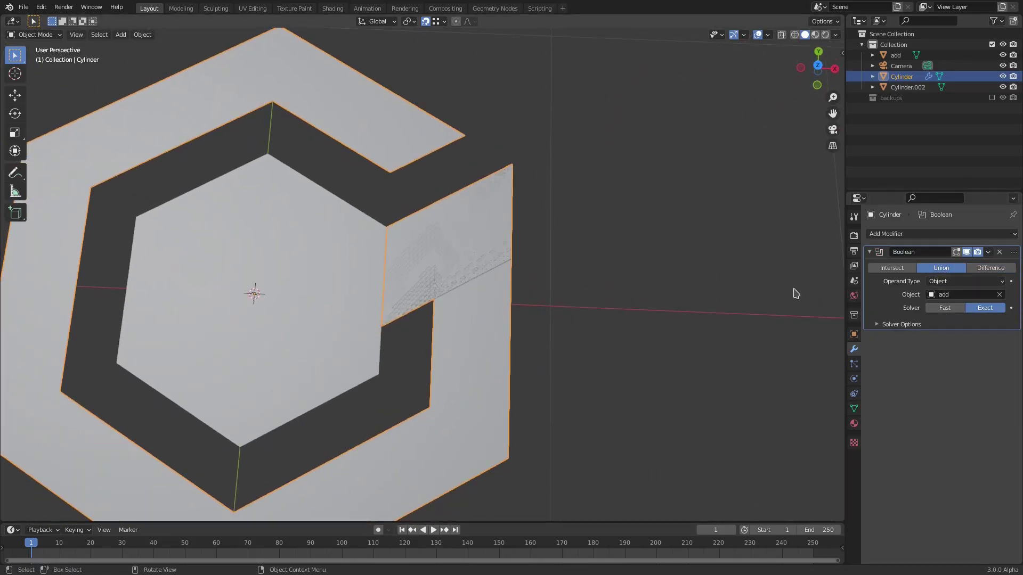
left_click(989, 252)
left_click(985, 268)
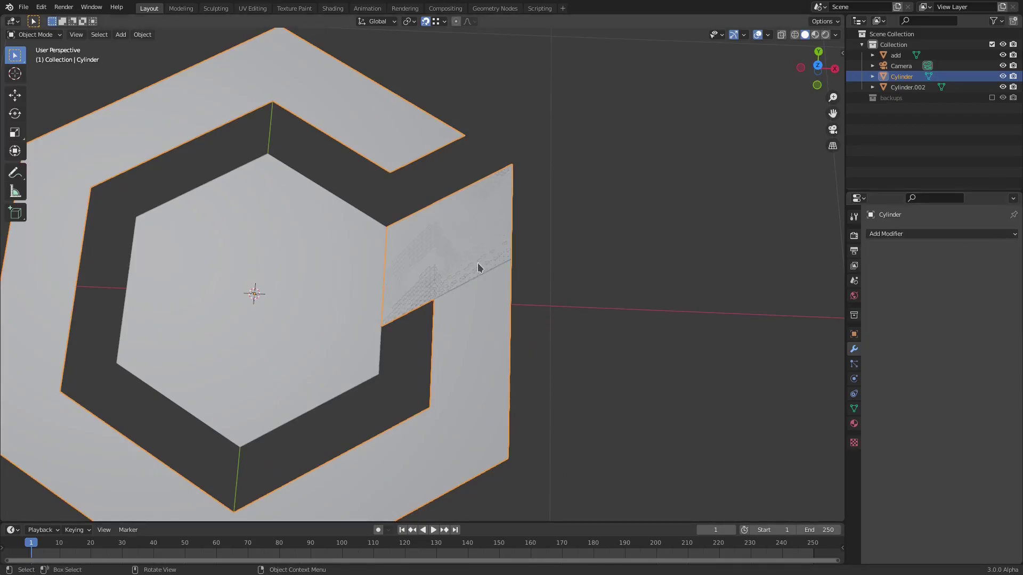
- Delete the separate strip object add, keeping the merged ring
left_click(462, 259)
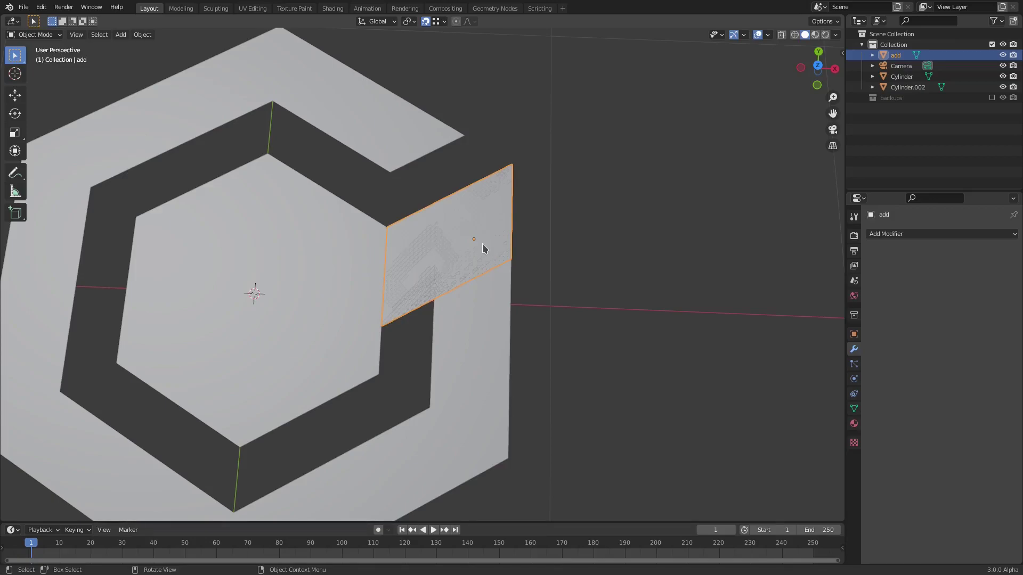
key("Delete")
left_click(463, 291)
middle_click_drag(464, 290, 472, 279)
scroll(472, 279, "down", 4)
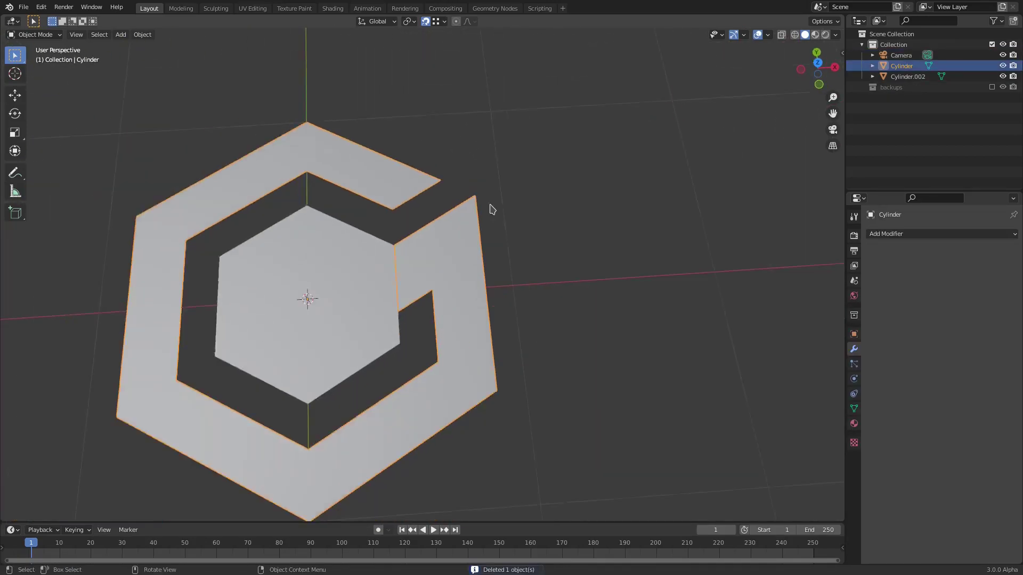
scroll(488, 207, "up", 4)
scroll(479, 230, "down", 4)
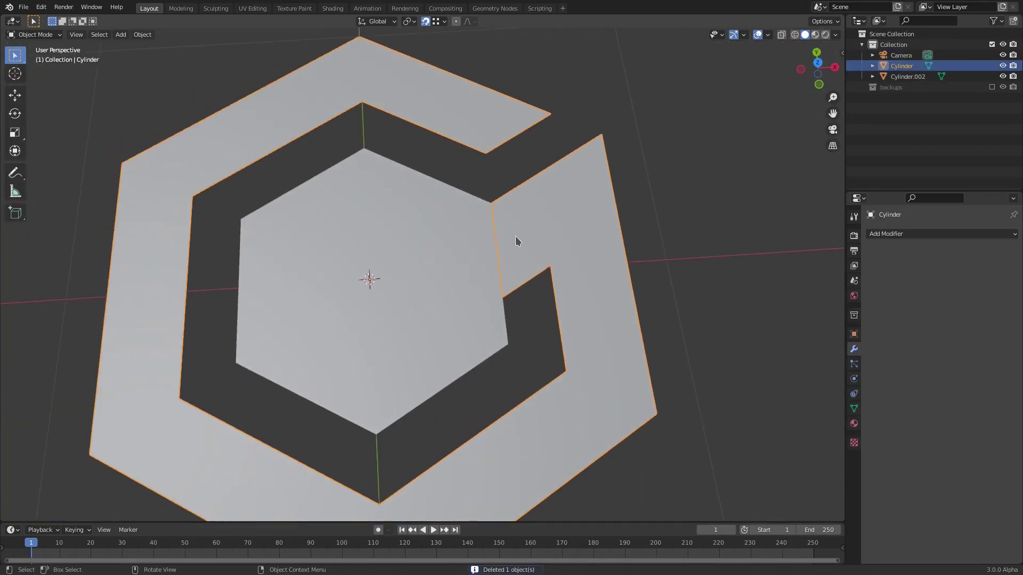
- Add a Union Boolean to the ring with the centre hexagon Cylinder.002 as its object, and apply it
left_click(471, 255)
scroll(373, 272, "up", 4)
left_click(563, 245)
left_click(923, 237)
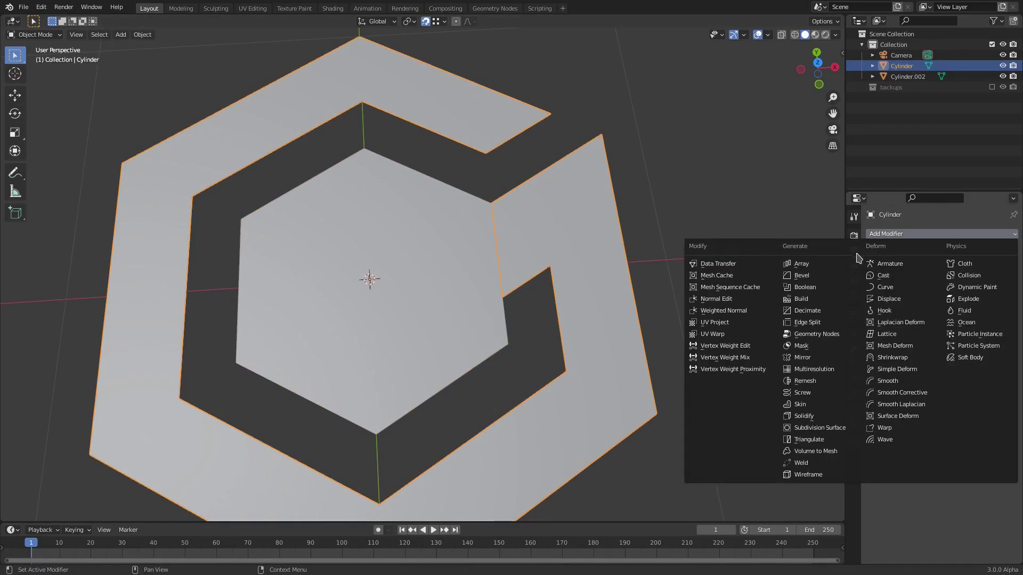
left_click(805, 287)
left_click(941, 267)
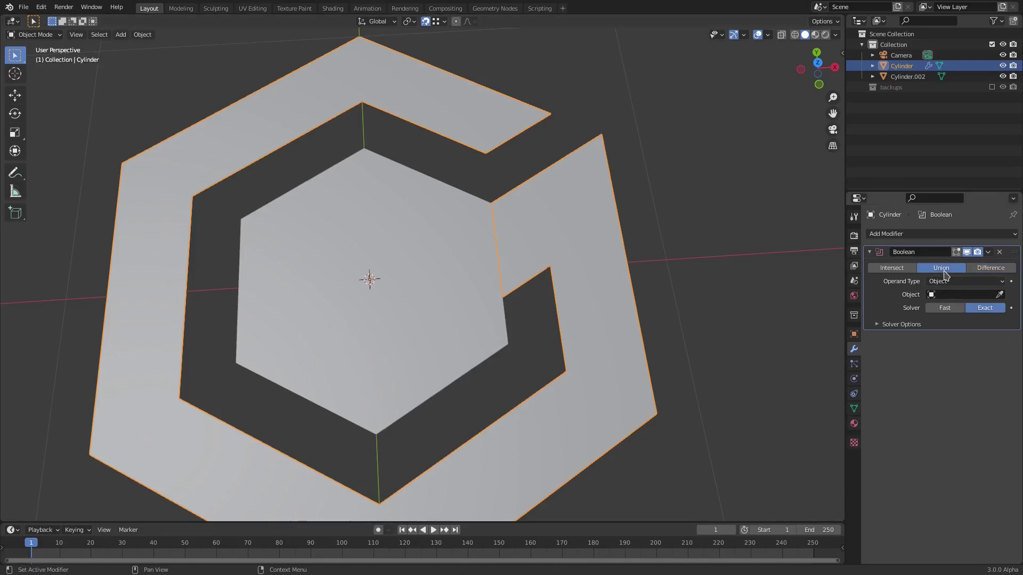
left_click(952, 295)
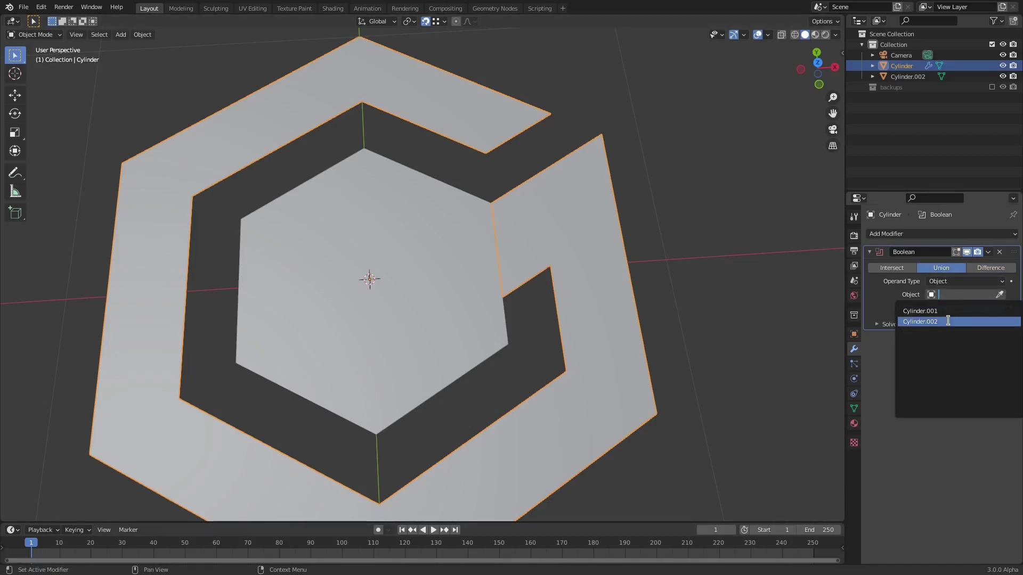
left_click(948, 321)
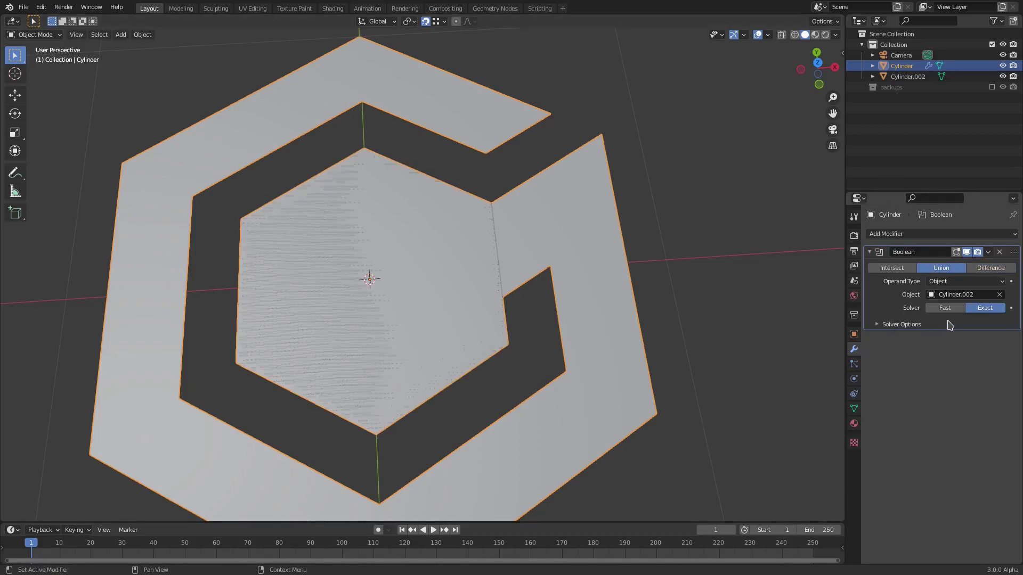
left_click(988, 252)
left_click(946, 264)
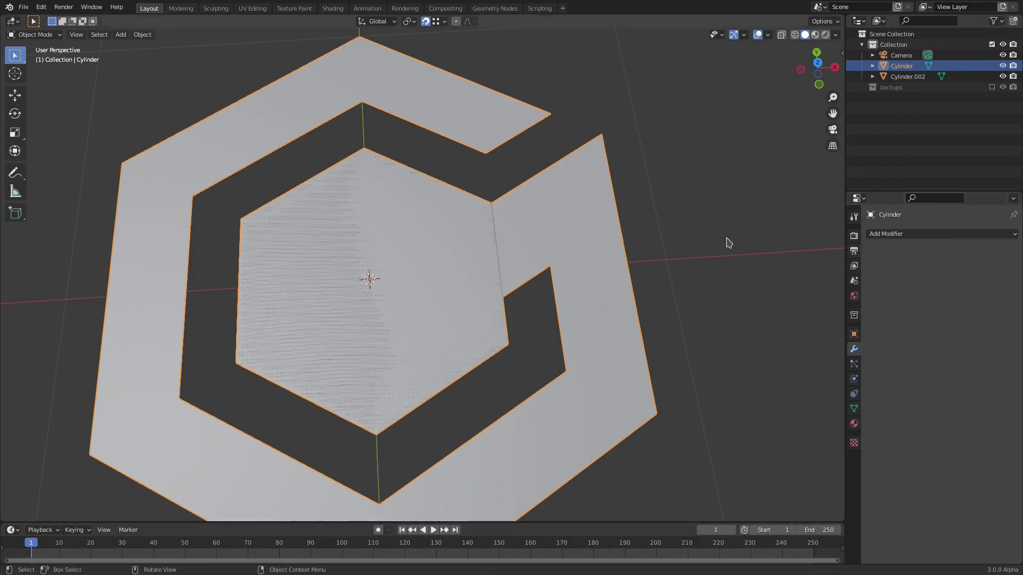
- Delete the leftover centre hexagon Cylinder.002, keeping the merged logo shape
left_click(392, 251)
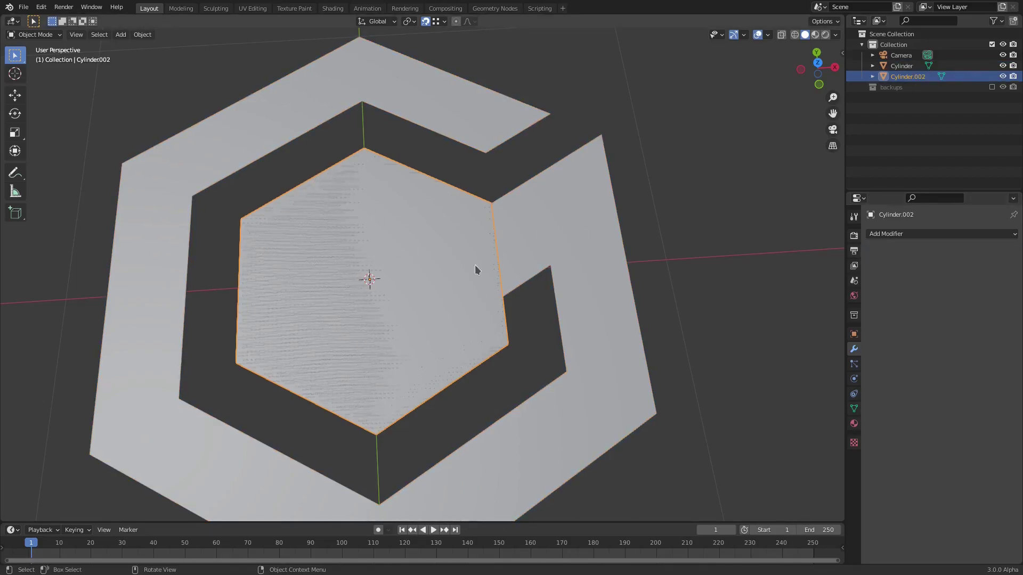
key("Delete")
left_click(477, 233)
scroll(492, 291, "down", 5)
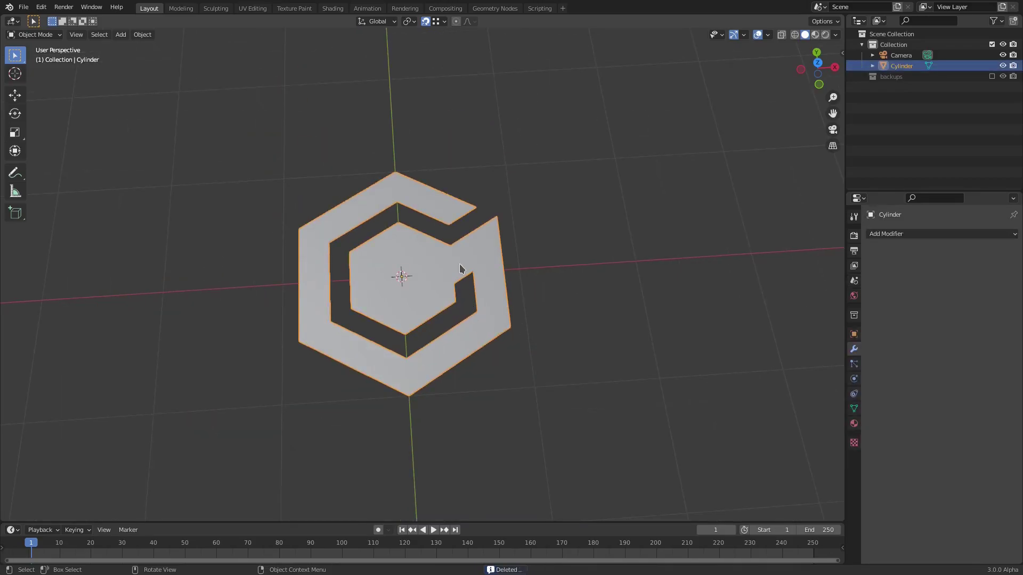
scroll(462, 270, "up", 1)
scroll(463, 271, "up", 3)
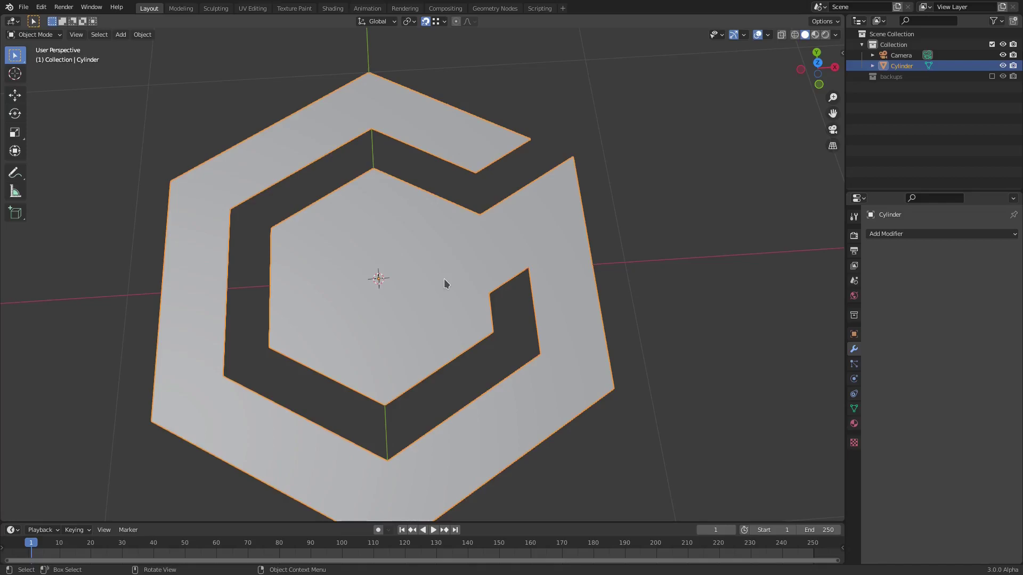
scroll(451, 280, "down", 4)
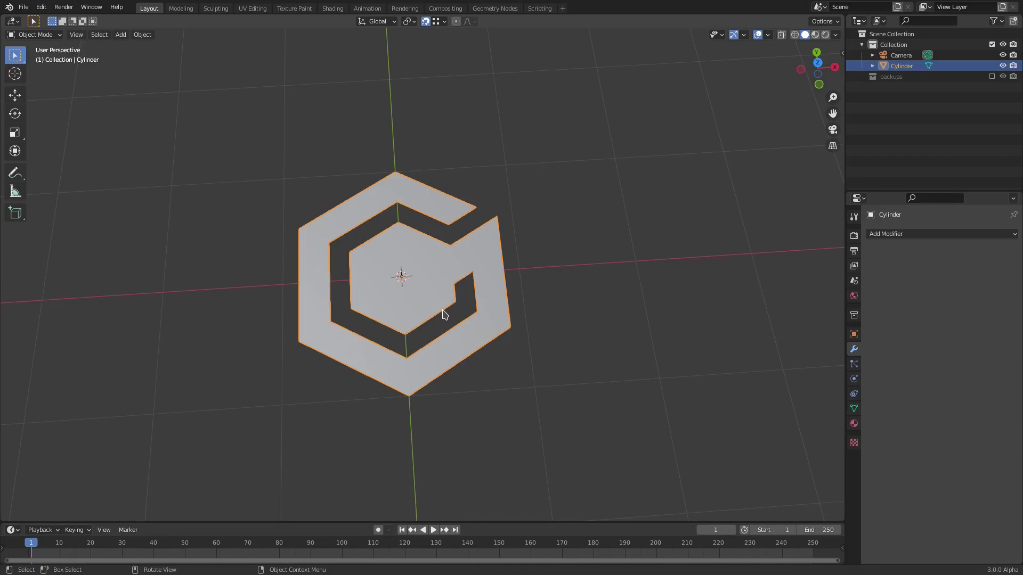
- Rotate the logo 90° about the global X axis so it stands upright
middle_click_drag(445, 314, 560, 237)
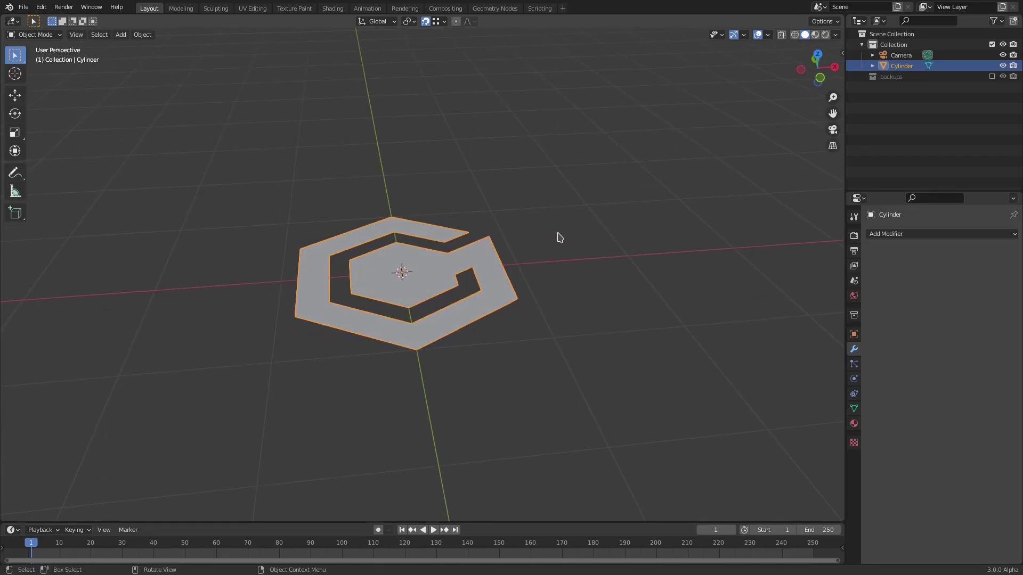
type("rx")
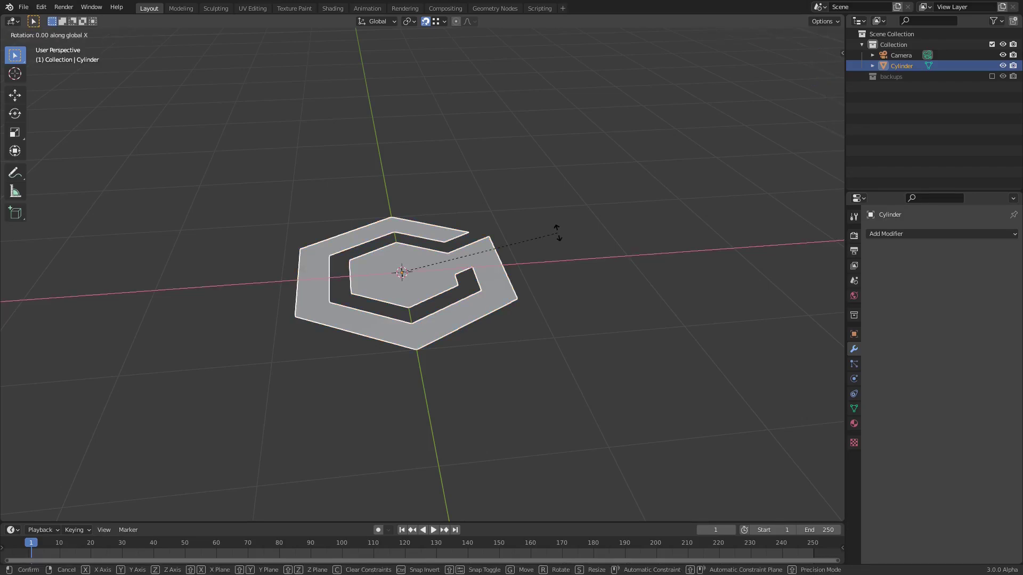
type("90")
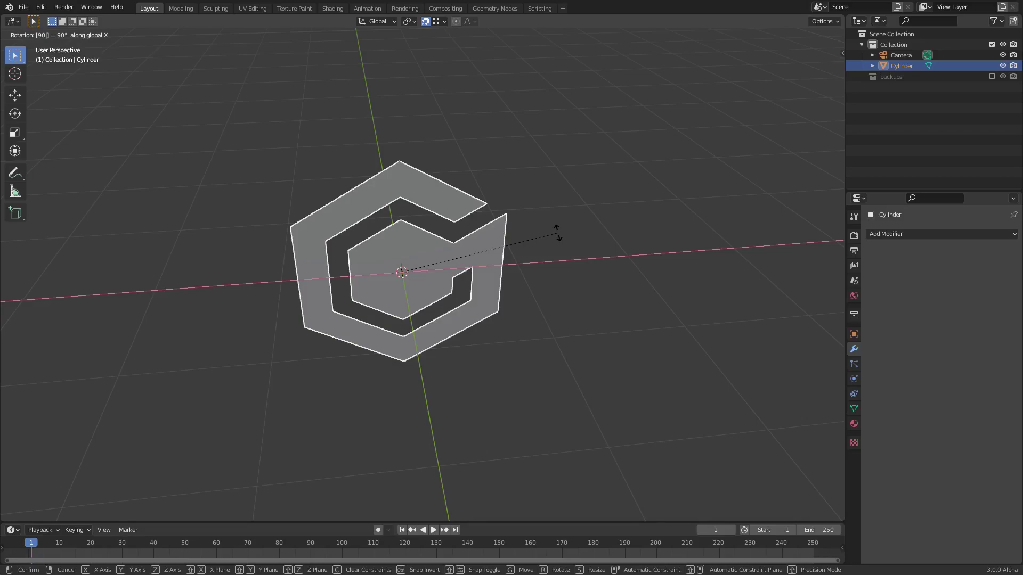
key("Return")
middle_click_drag(560, 224, 554, 197)
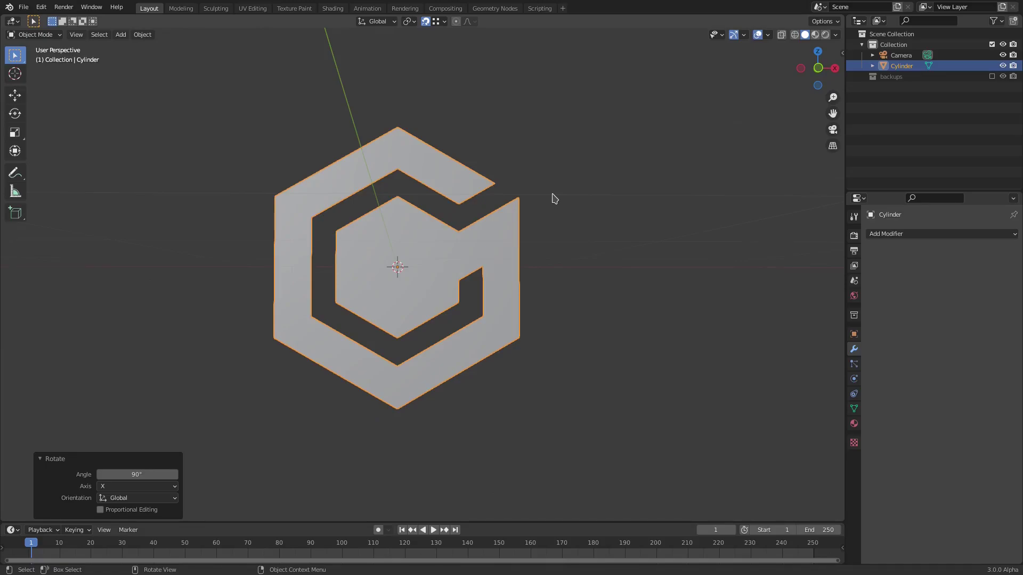
- Look through the camera and scale the logo uniformly to about 0.615
key("KP_1")
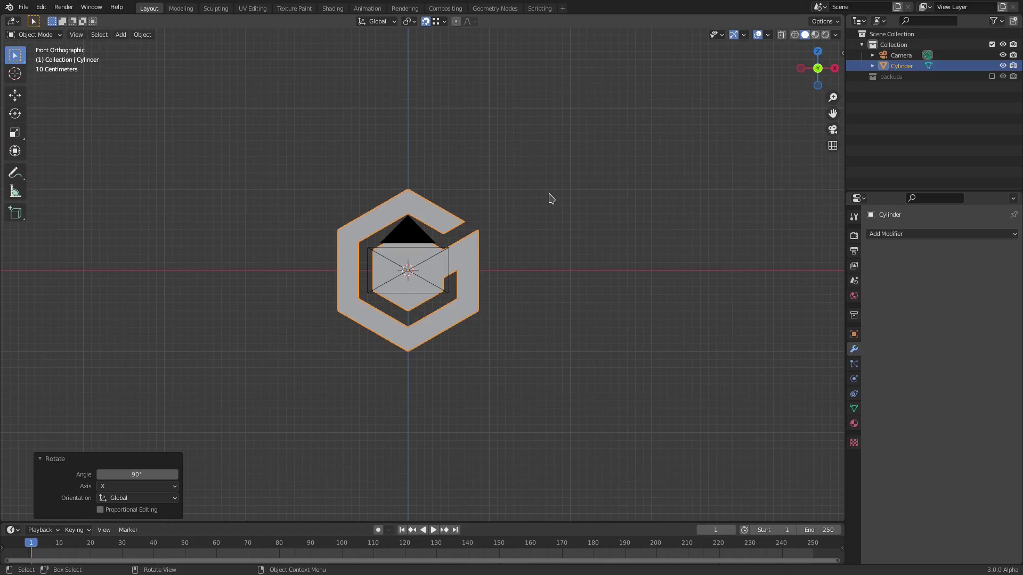
key("KP_0")
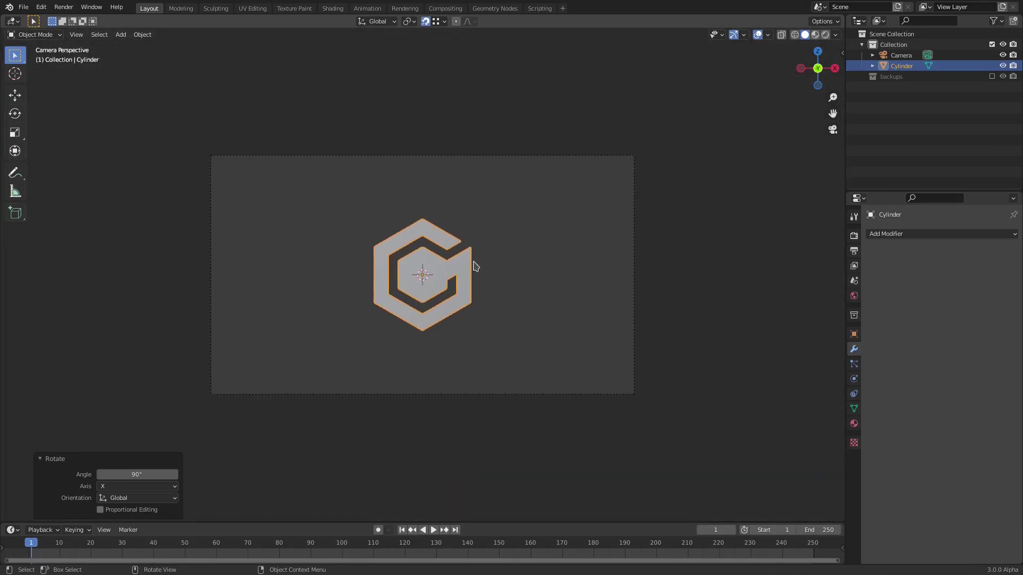
scroll(472, 277, "up", 2)
key("s")
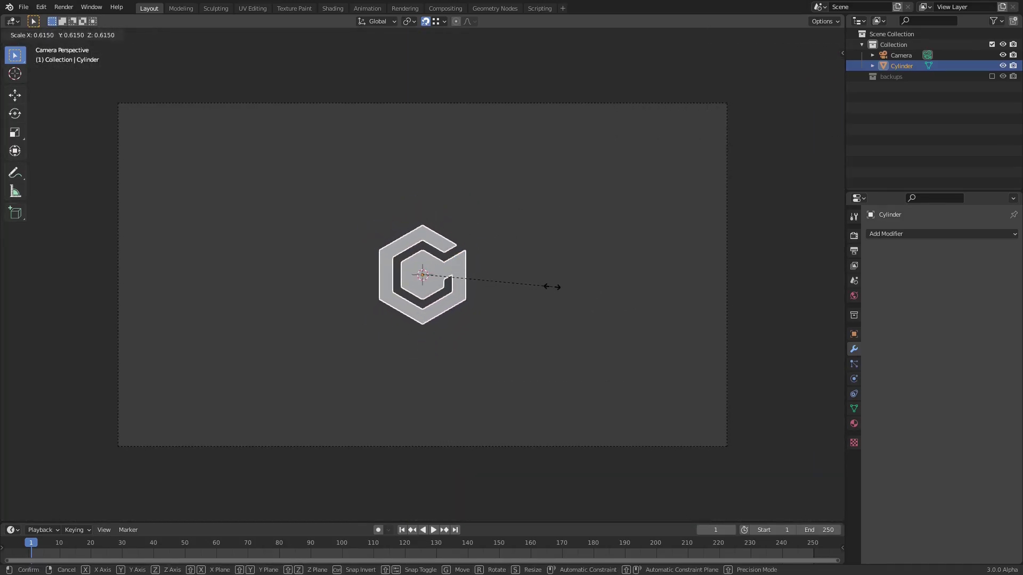
left_click(552, 286)
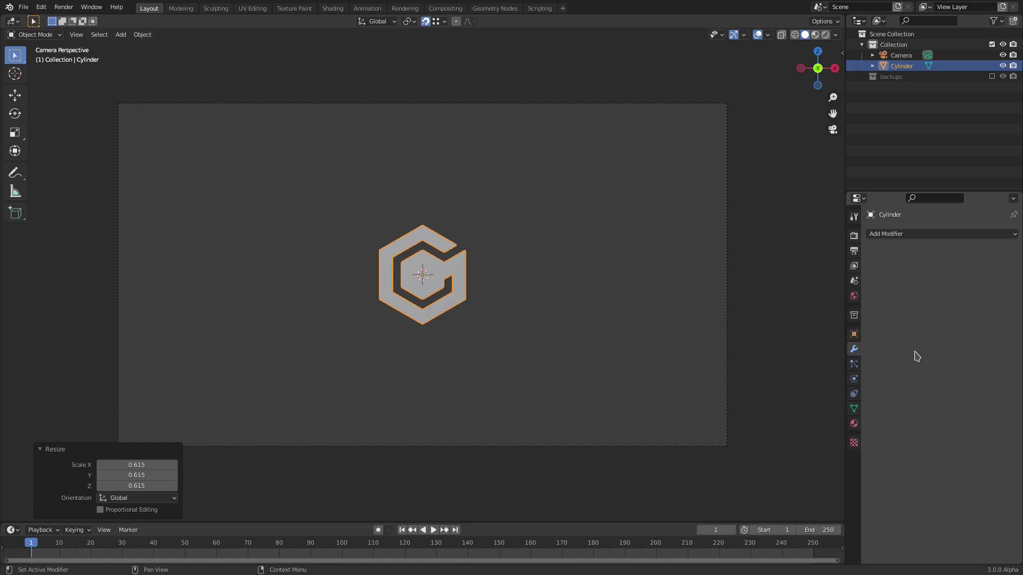
- Create a new material for the logo and set its surface shader to Emission
left_click(854, 424)
left_click(456, 278)
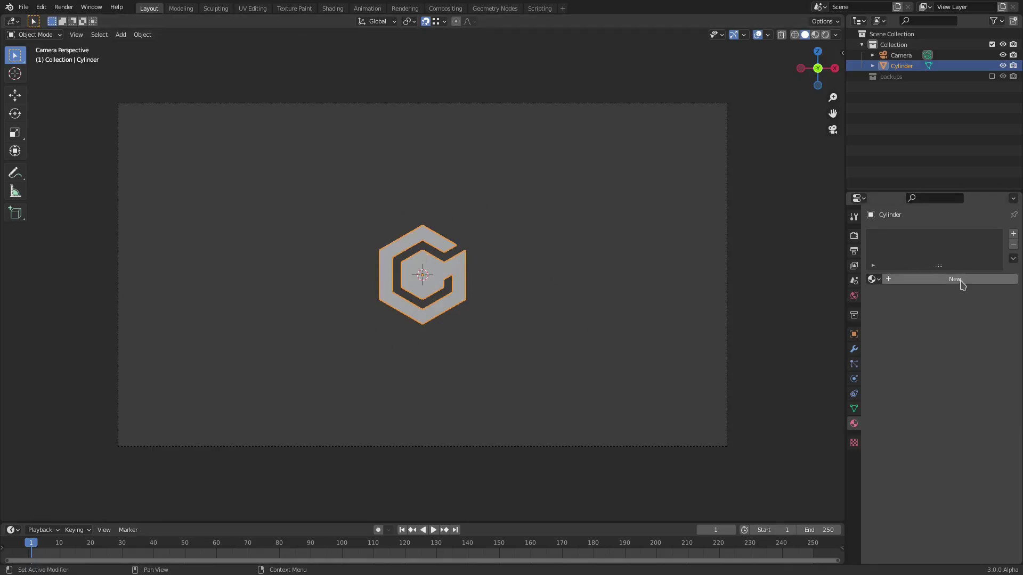
left_click(958, 279)
left_click(973, 345)
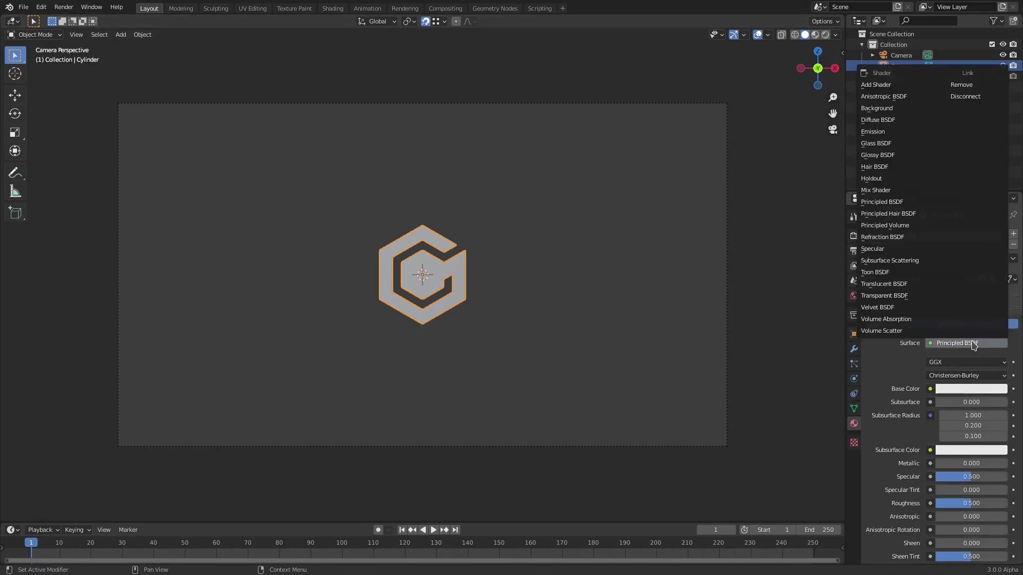
left_click(891, 133)
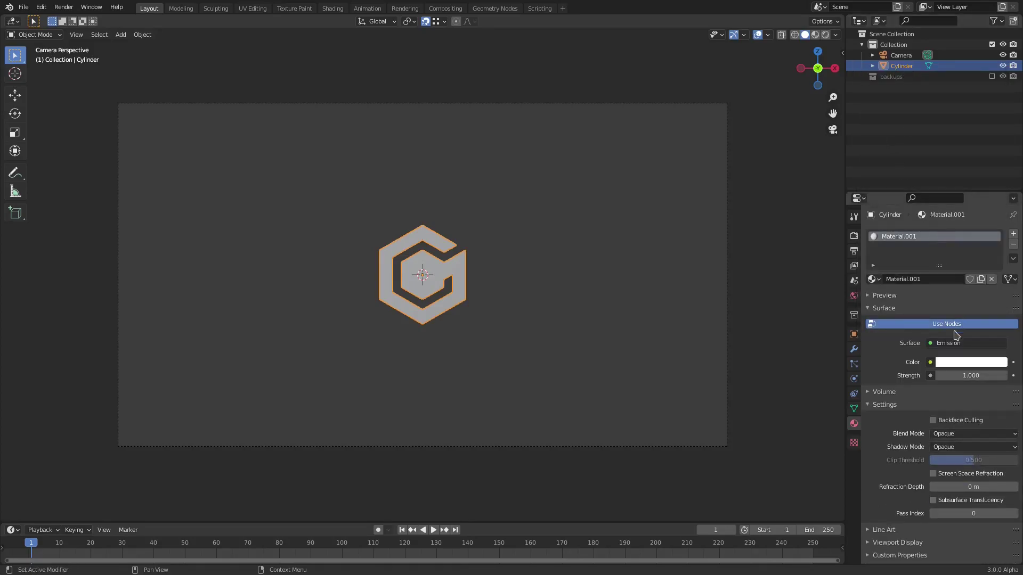
- Preview the logo in rendered viewport shading and open the scene's render settings
left_click(826, 35)
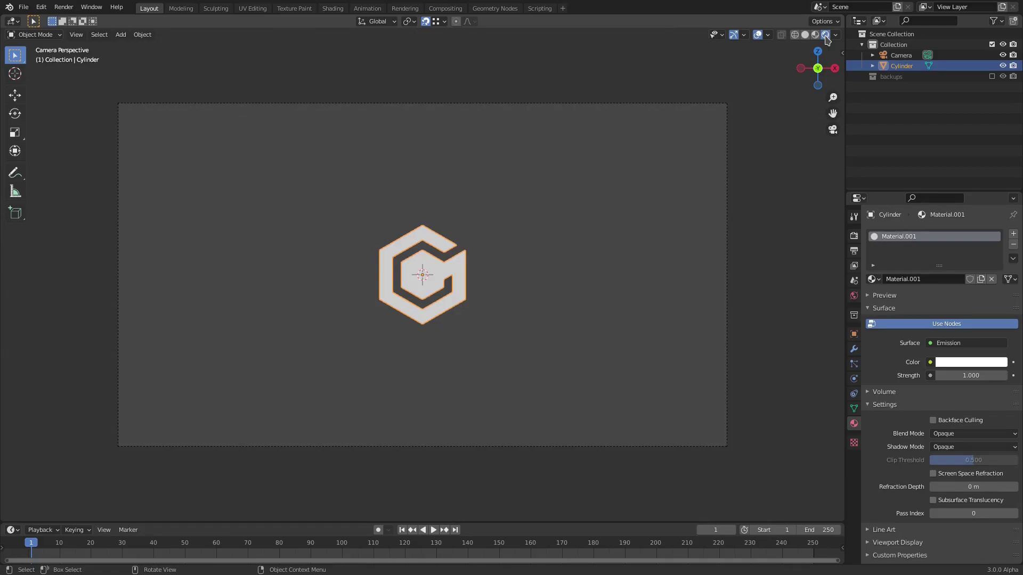
scroll(428, 283, "up", 3)
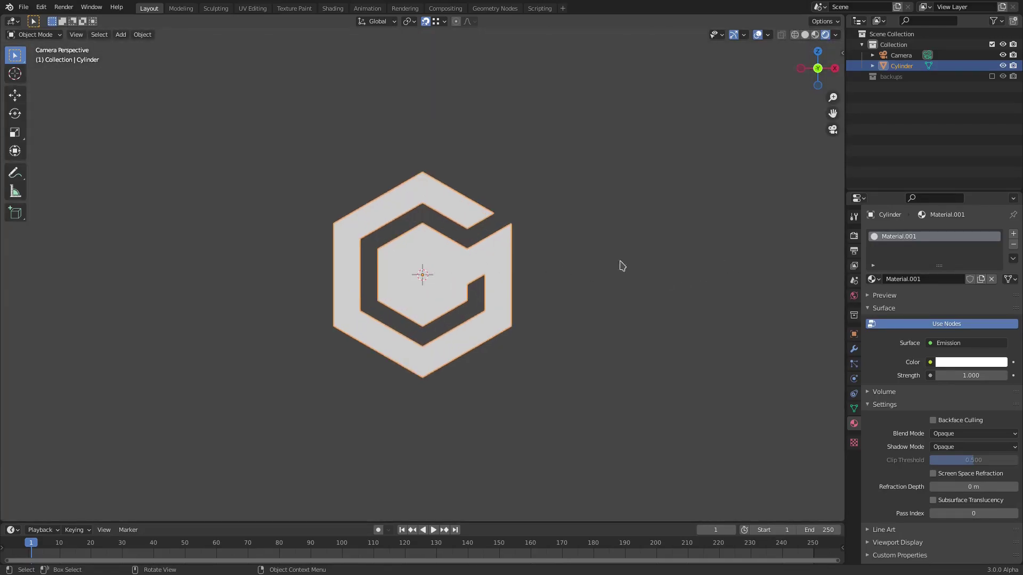
scroll(634, 262, "up", 3)
left_click(854, 235)
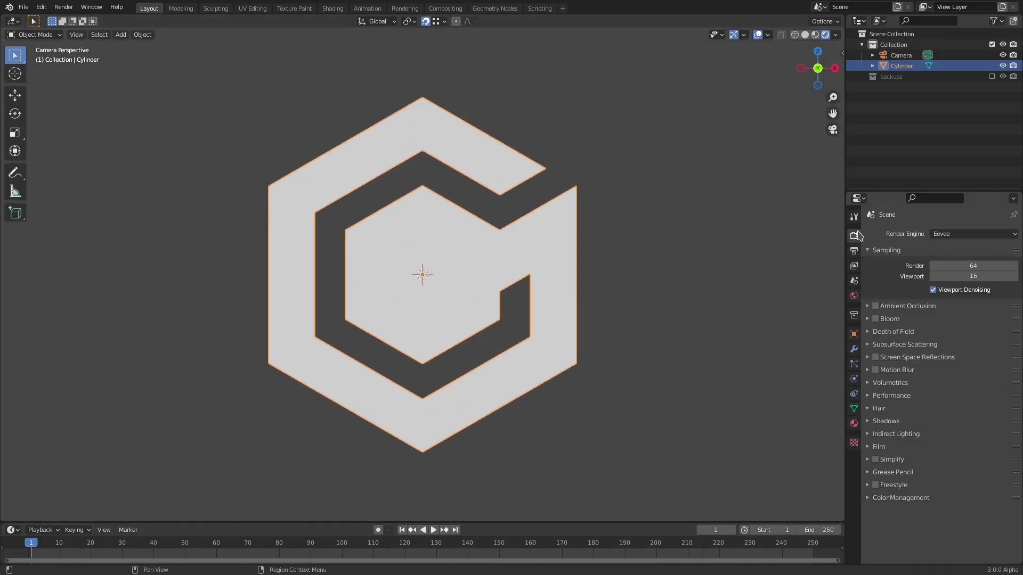
- Set the scene's colour management view transform to Standard so the logo renders pure white
left_click(938, 499)
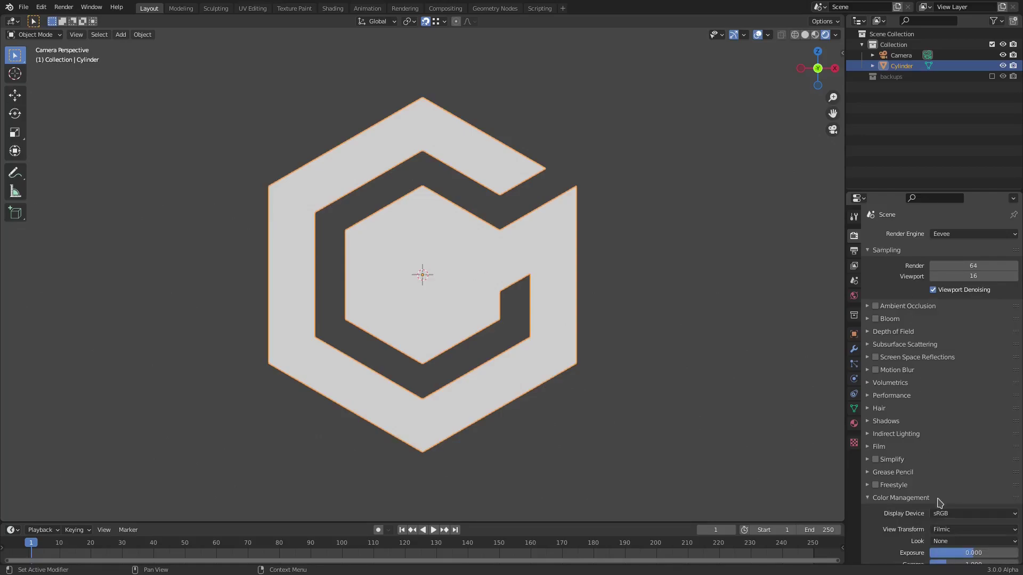
left_click(959, 529)
left_click(956, 521)
scroll(630, 350, "down", 7)
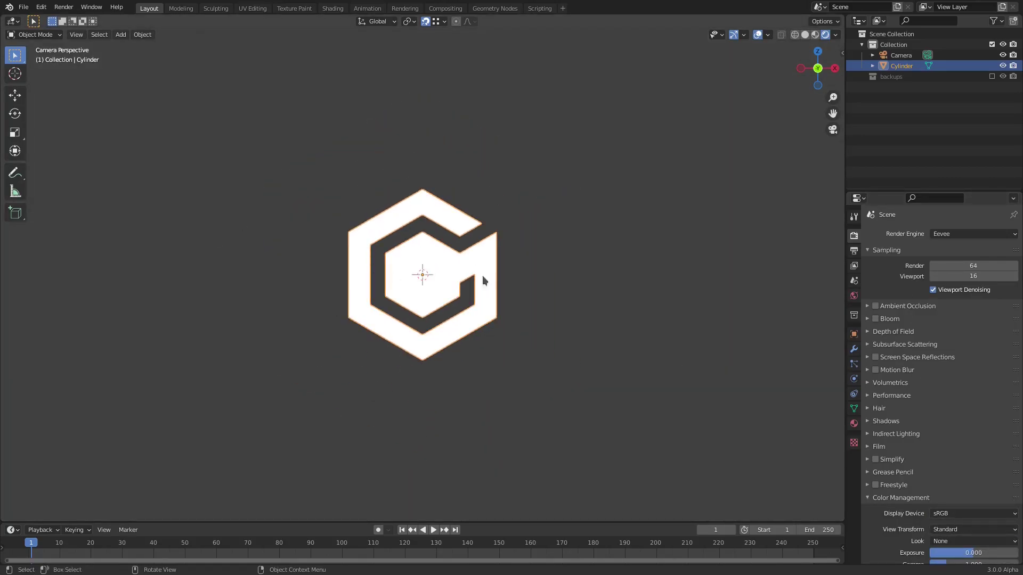
- Change the world background colour to a medium violet
left_click(854, 297)
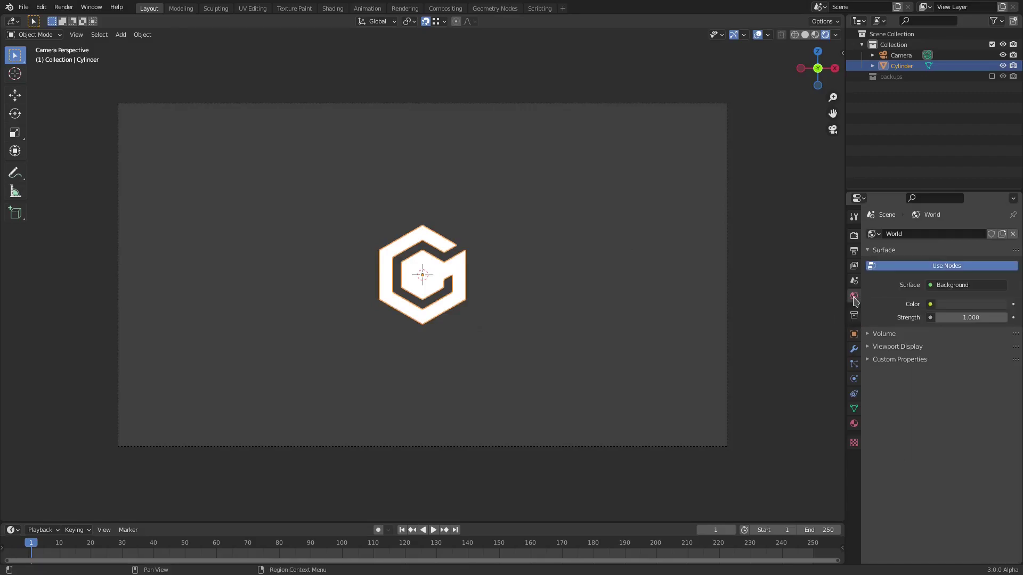
left_click(958, 306)
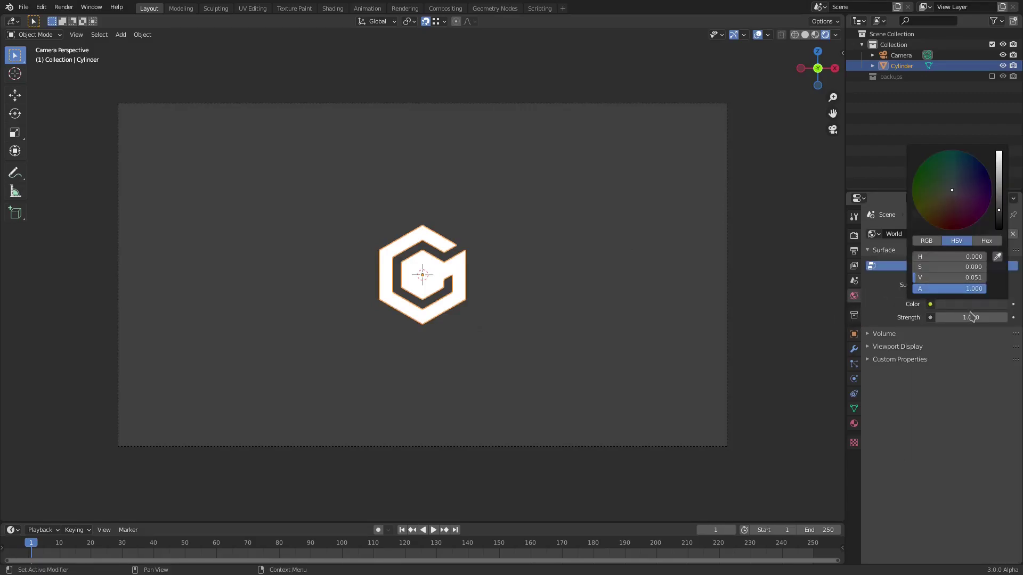
mouse_move(1002, 200)
left_mouse_down()
mouse_move(998, 153)
mouse_move(969, 174)
mouse_move(976, 180)
left_mouse_up()
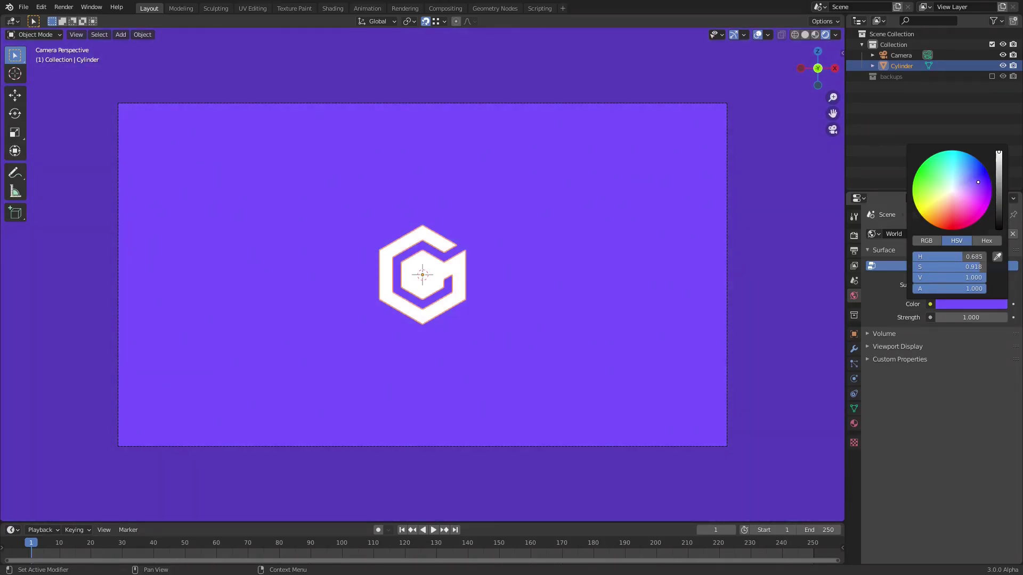
left_click(1000, 169)
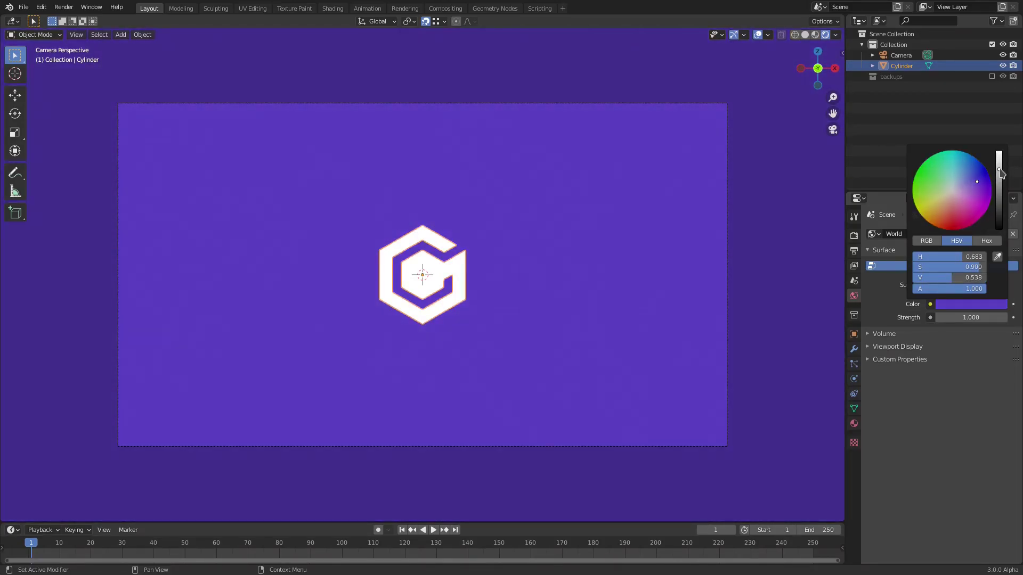
left_click_drag(979, 183, 978, 184)
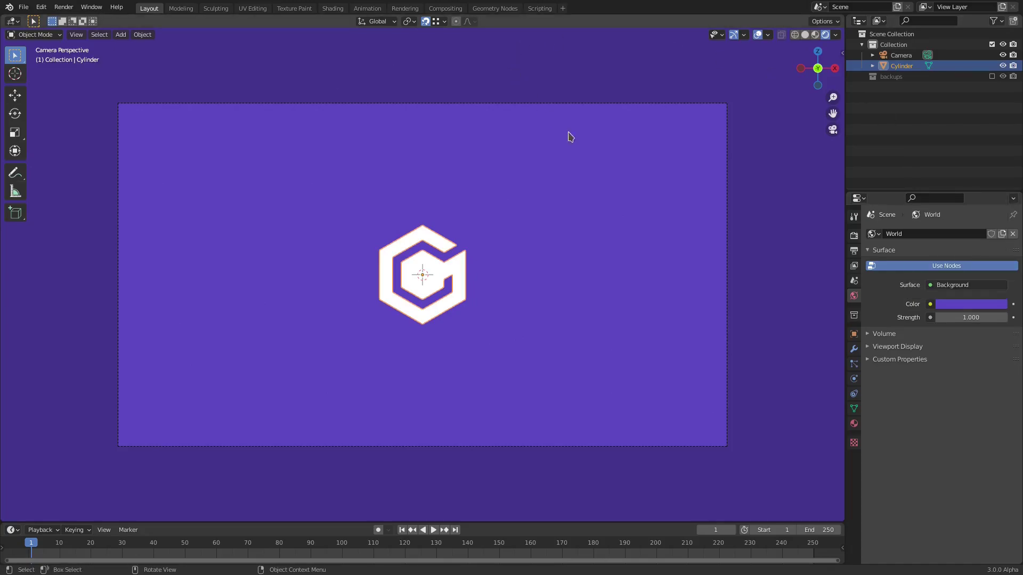
- Set the world background colour to hex 6545B2
left_click(962, 305)
left_click(986, 241)
left_click(961, 258)
type("6545B2")
key("Return")
- Deselect the logo and examine how it looks against the background within the camera frame
scroll(592, 320, "down", 3)
scroll(596, 324, "up", 3)
scroll(595, 323, "up", 1)
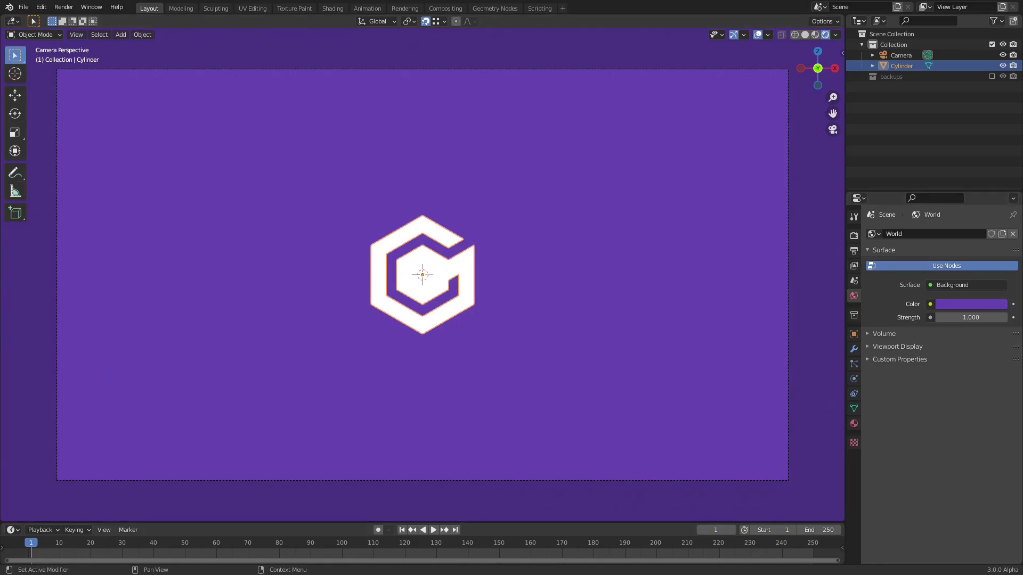
scroll(542, 241, "down", 4)
left_click(544, 253)
scroll(545, 265, "down", 3)
scroll(553, 283, "up", 6)
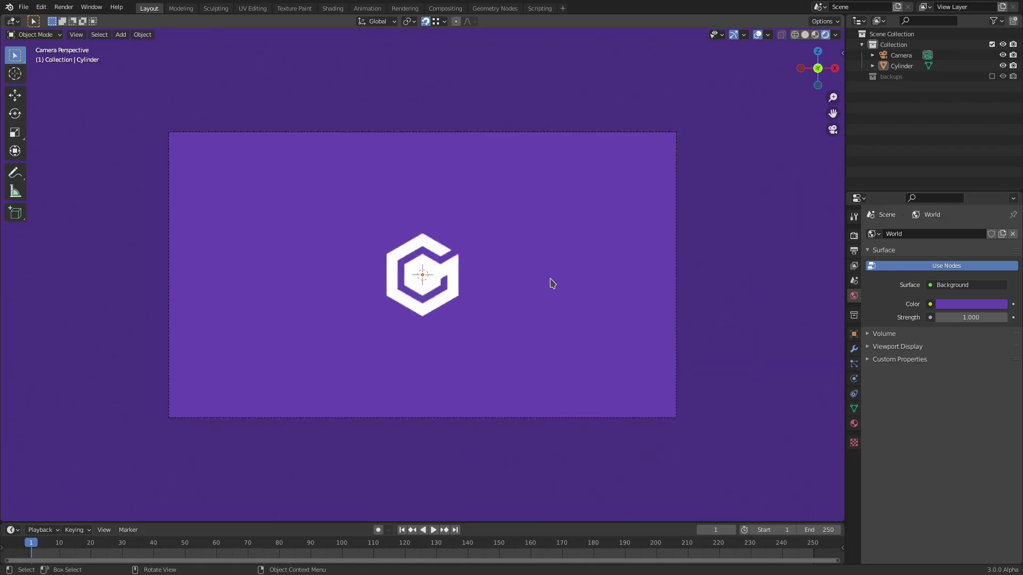
scroll(553, 283, "up", 3)
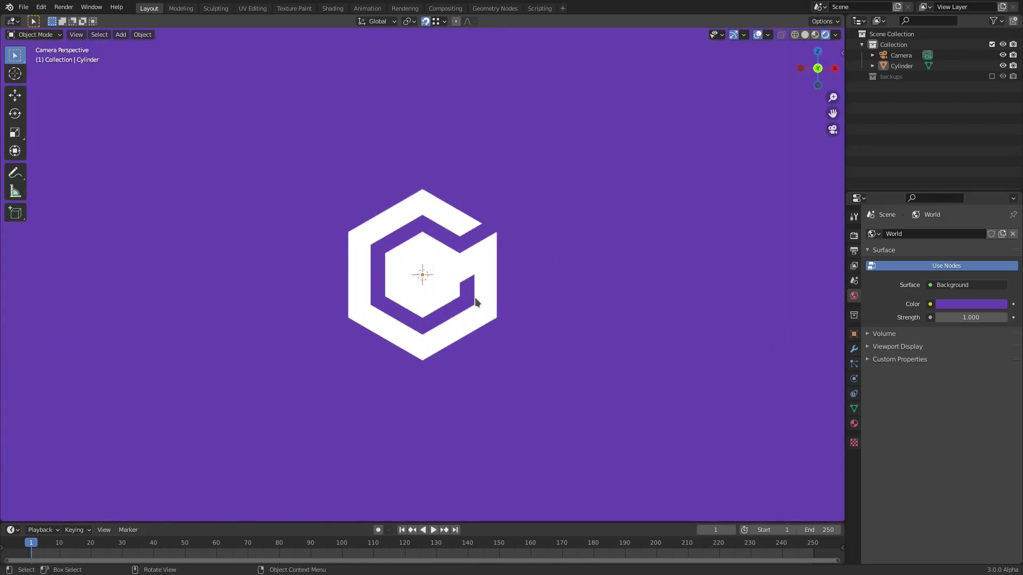
scroll(517, 272, "down", 3)
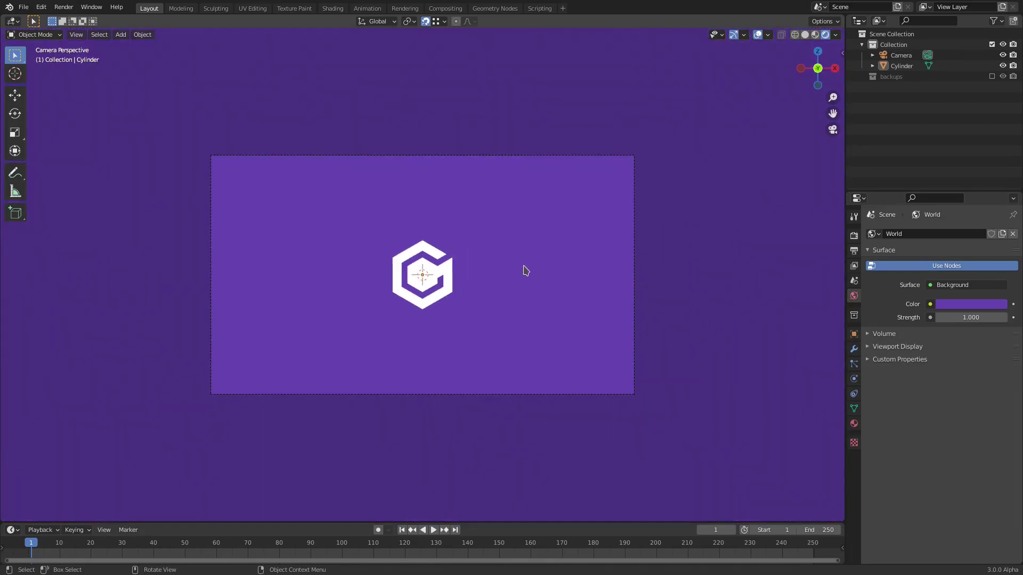
- Select the logo, enlarge the timeline, and set both the current frame and the scene's start frame to 0
left_click(449, 276)
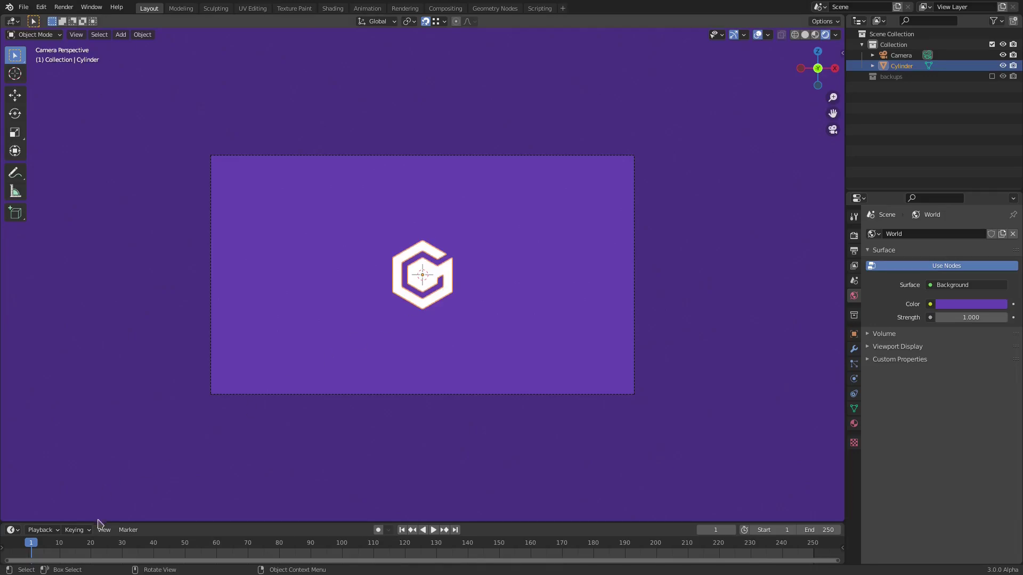
left_click_drag(101, 522, 106, 496)
key("Left")
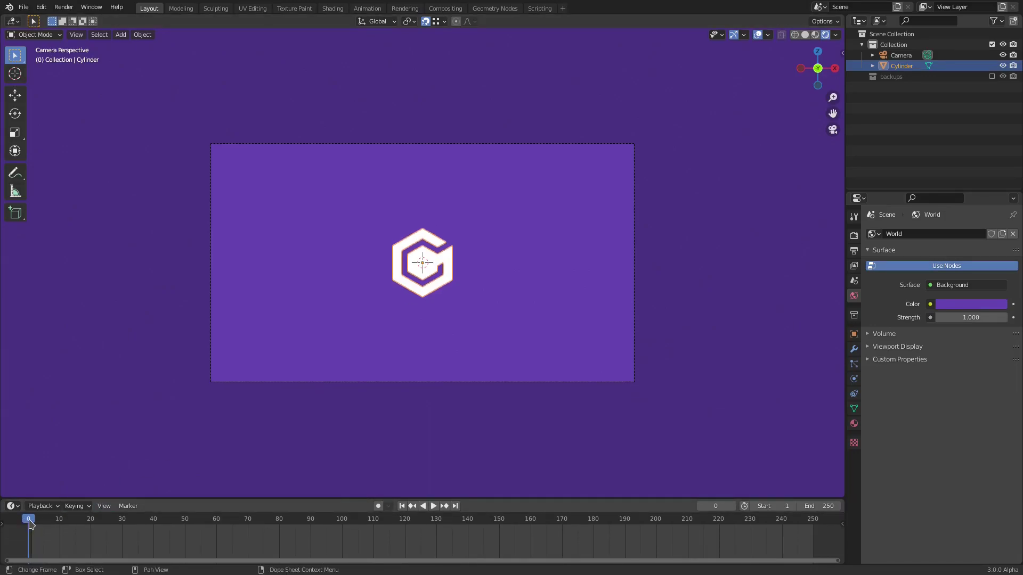
left_click(752, 507)
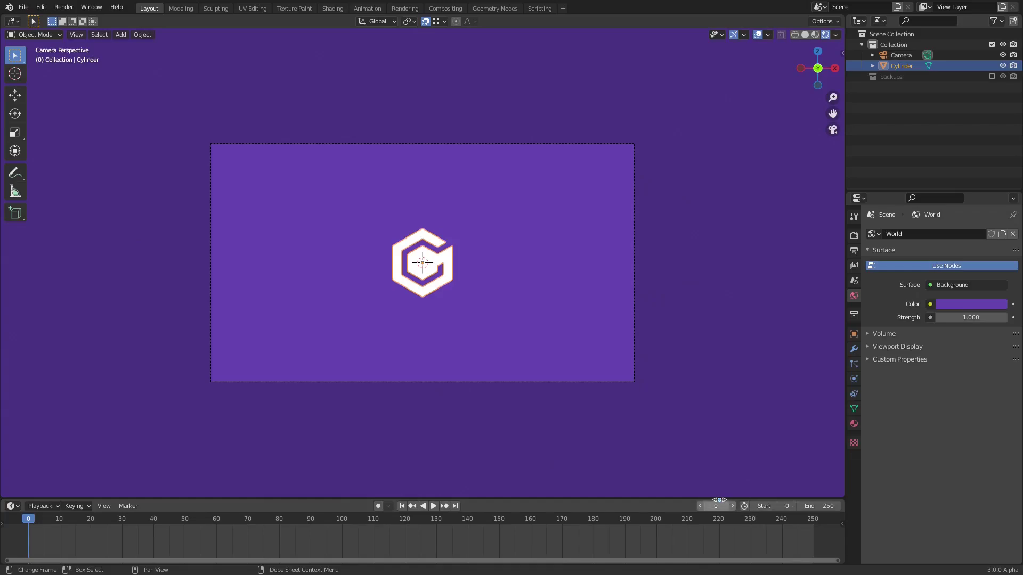
scroll(437, 263, "up", 4)
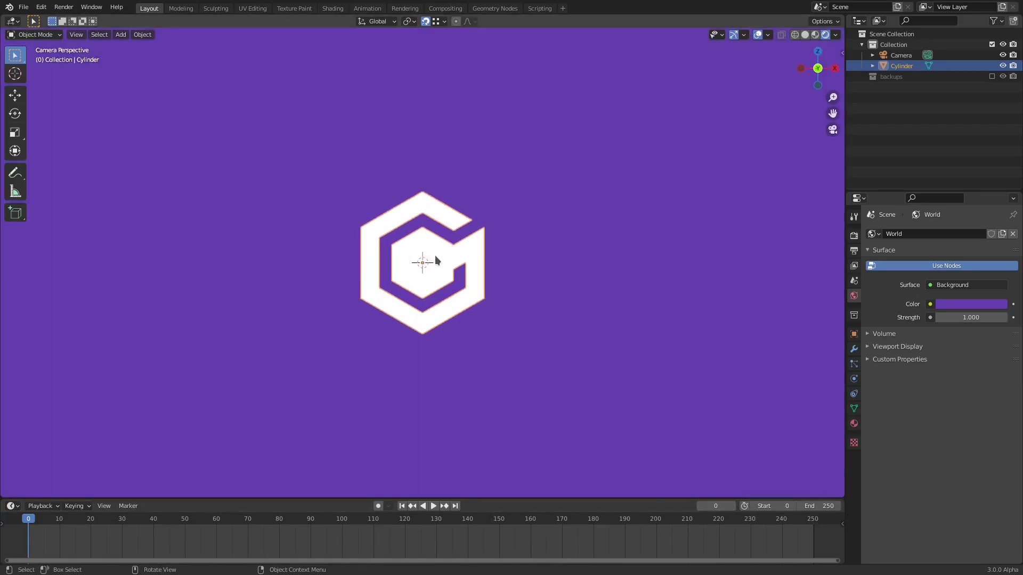
scroll(437, 266, "down", 2)
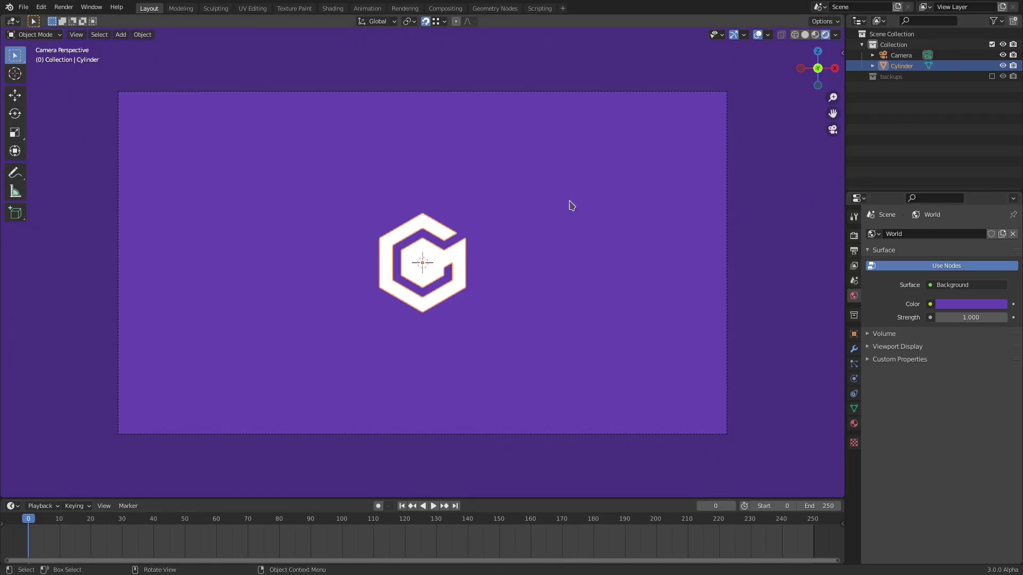
scroll(533, 375, "up", 2)
left_click(554, 375)
scroll(560, 377, "down", 3)
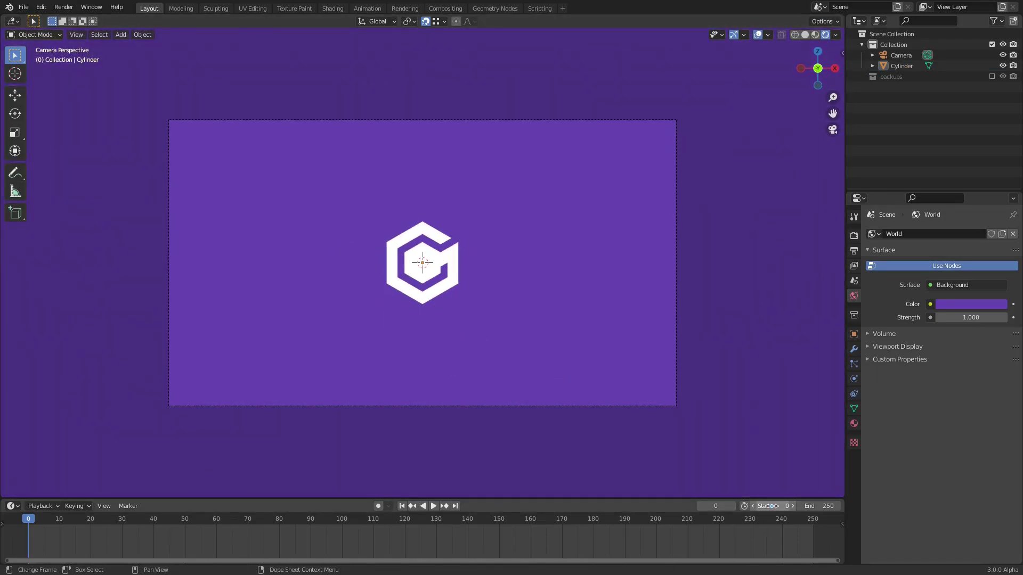
left_click(410, 259)
scroll(436, 282, "up", 2)
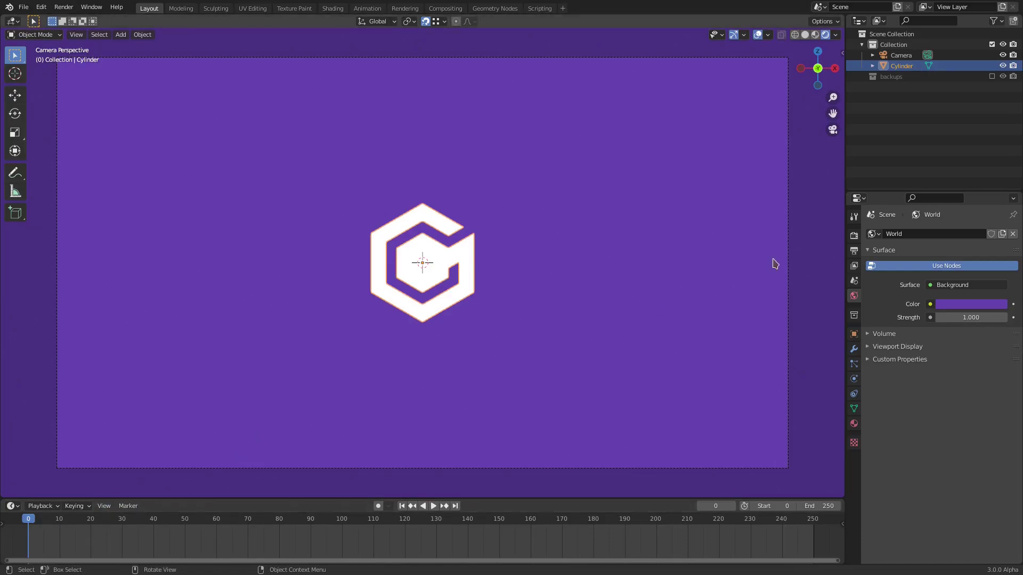
- Set the scene's output frame rate to 60 fps
left_click(854, 251)
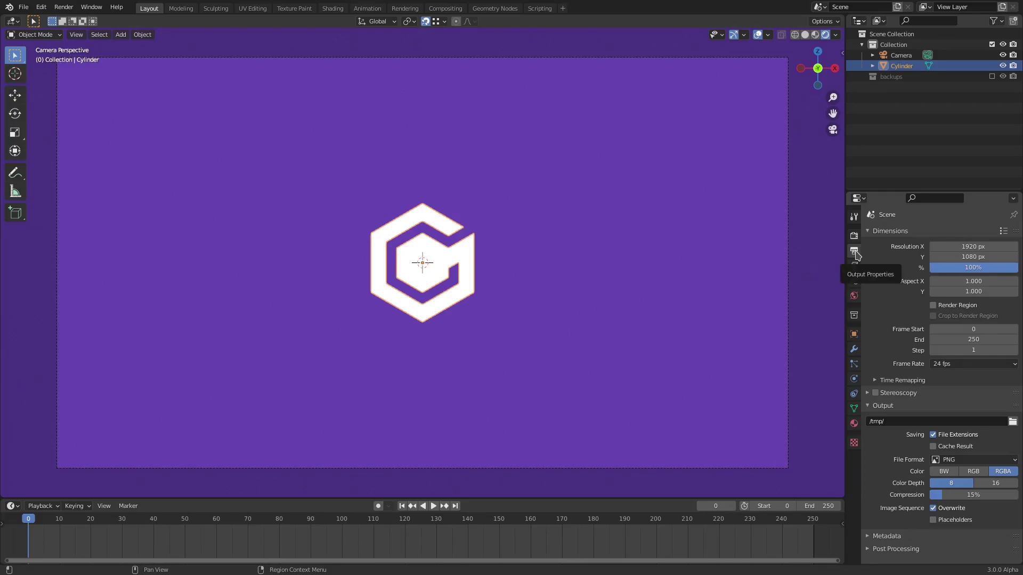
left_click(953, 364)
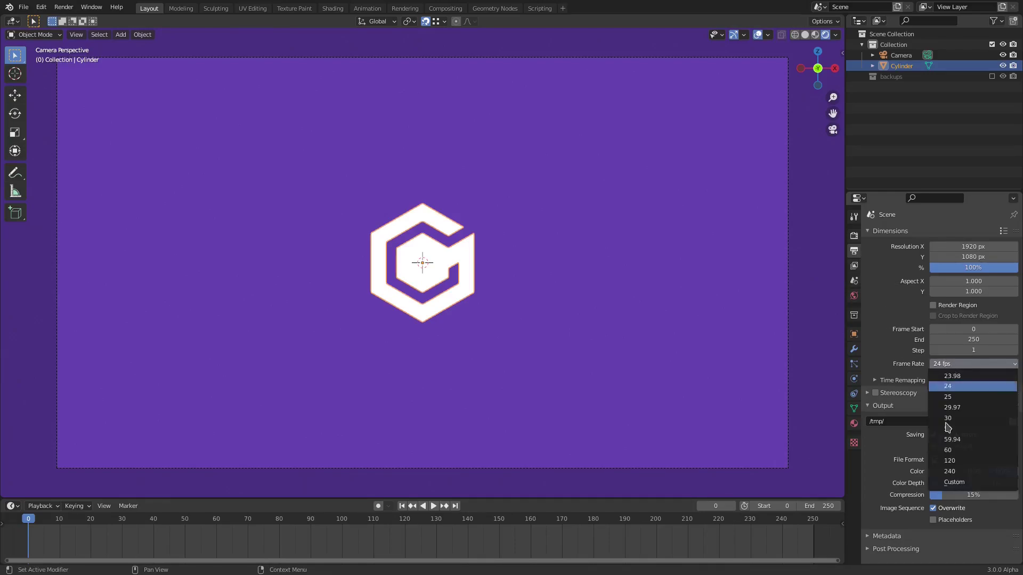
left_click(953, 456)
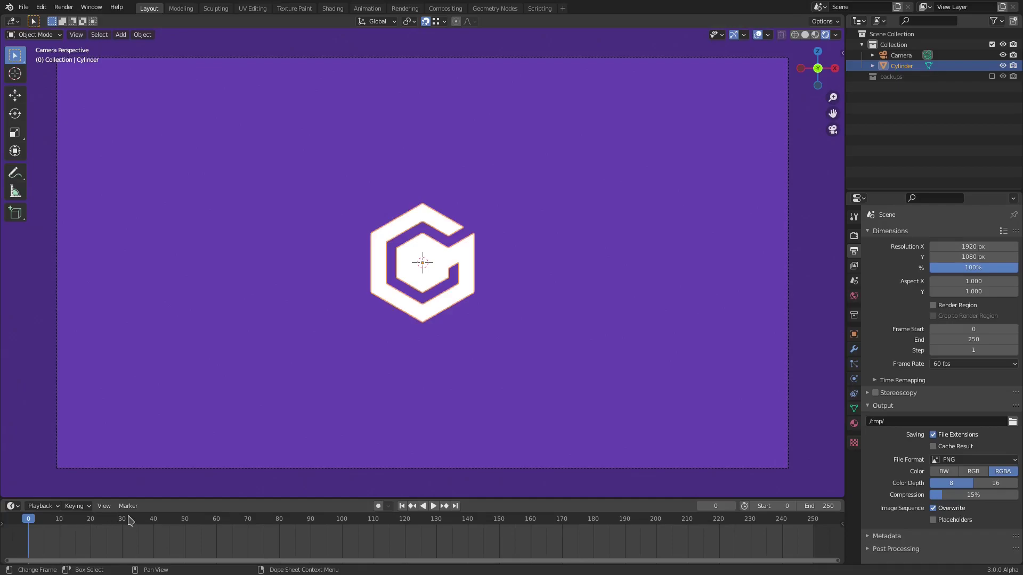
- Go to frame 30 and insert Location and Rotation keyframes for the logo
left_click_drag(96, 533, 122, 532)
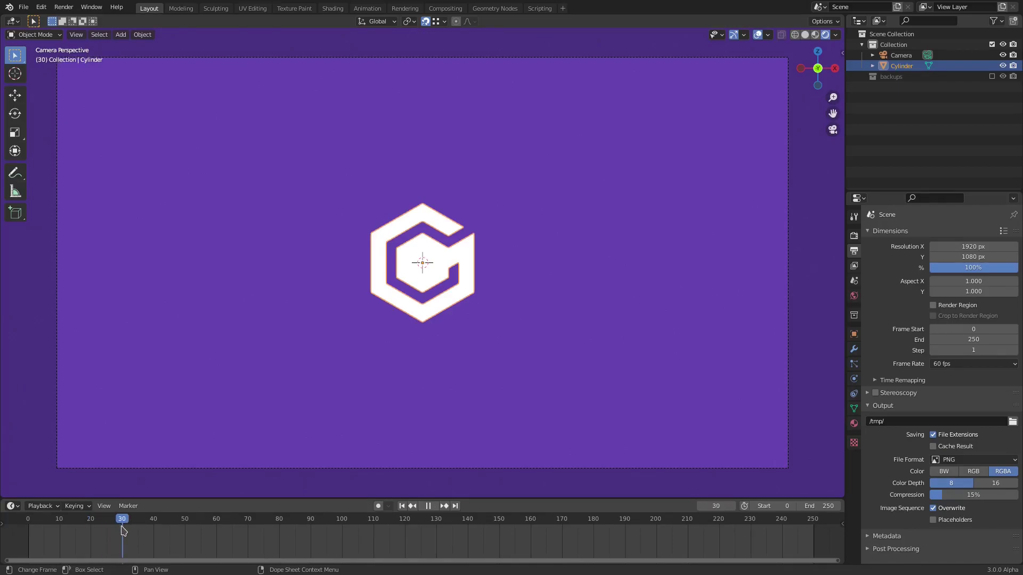
key("i")
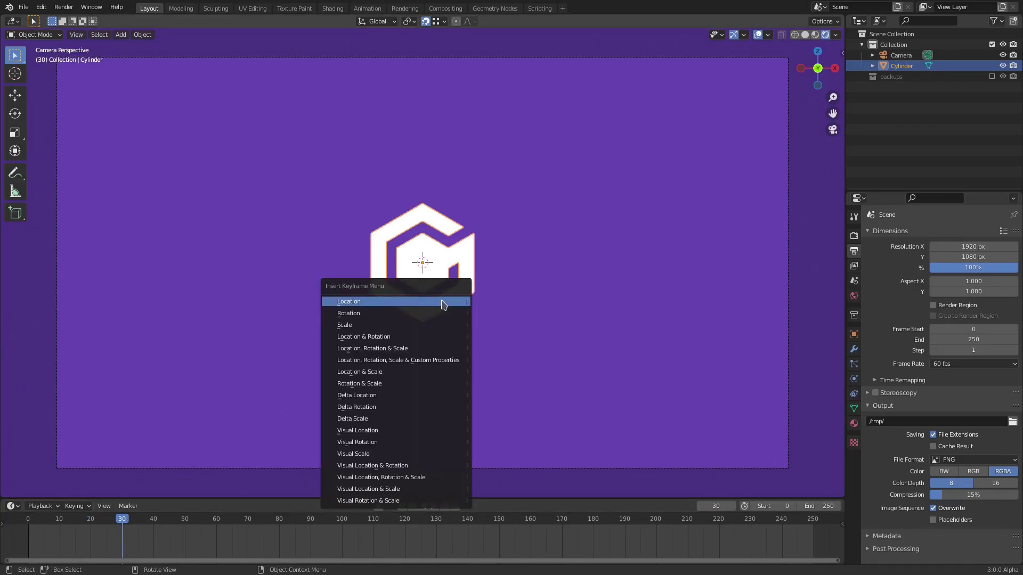
left_click(442, 302)
key("i")
left_click(437, 313)
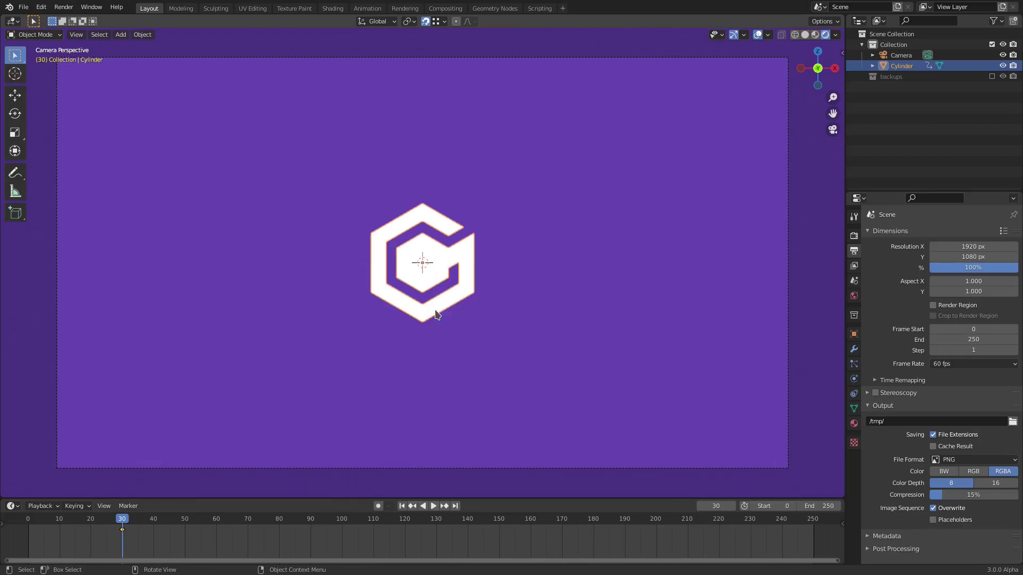
- Return to frame 0 and move the logo down about 0.69 m along the global Z axis
left_click(402, 506)
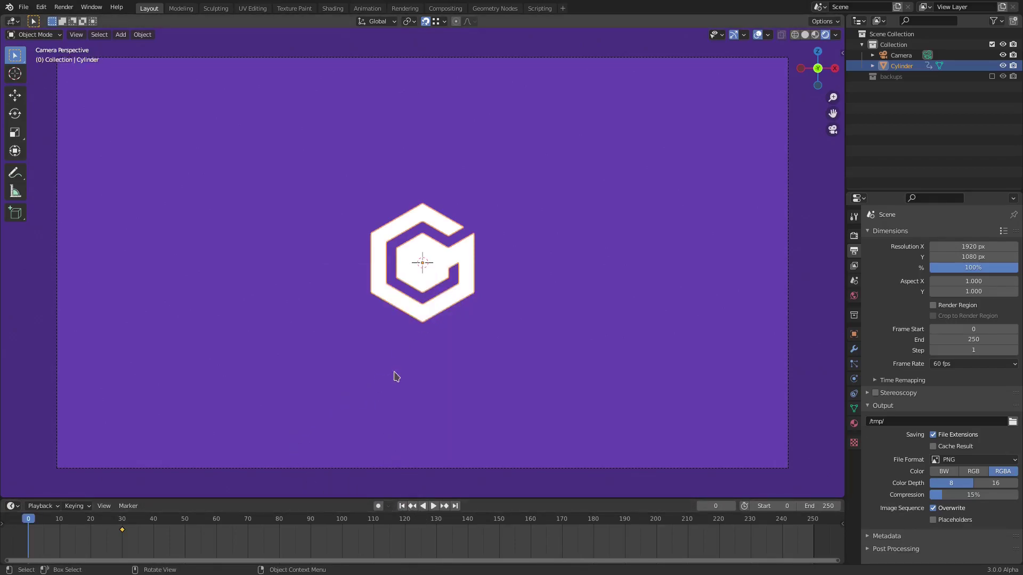
scroll(548, 315, "down", 2)
key("g")
key("z")
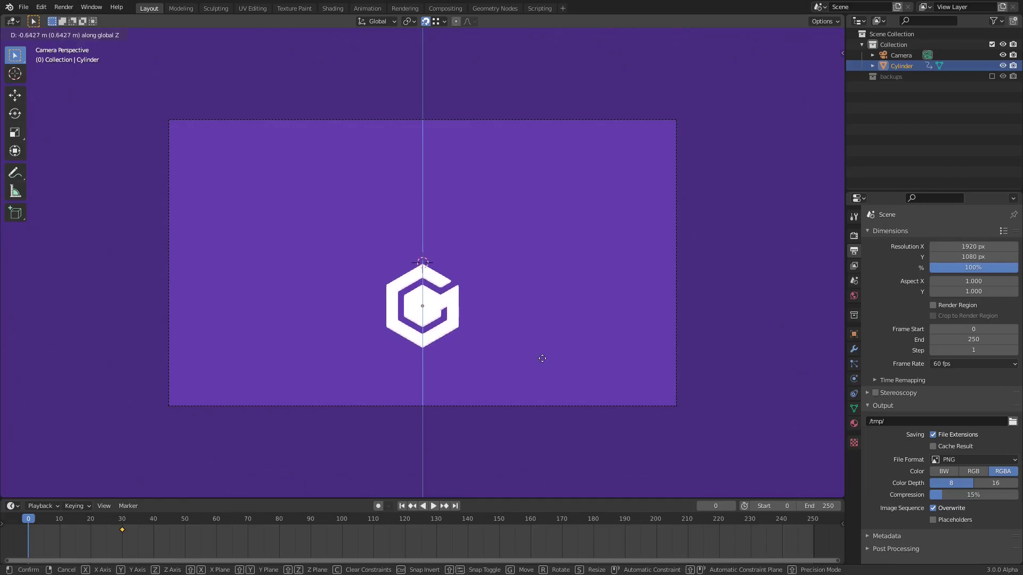
left_click(547, 366)
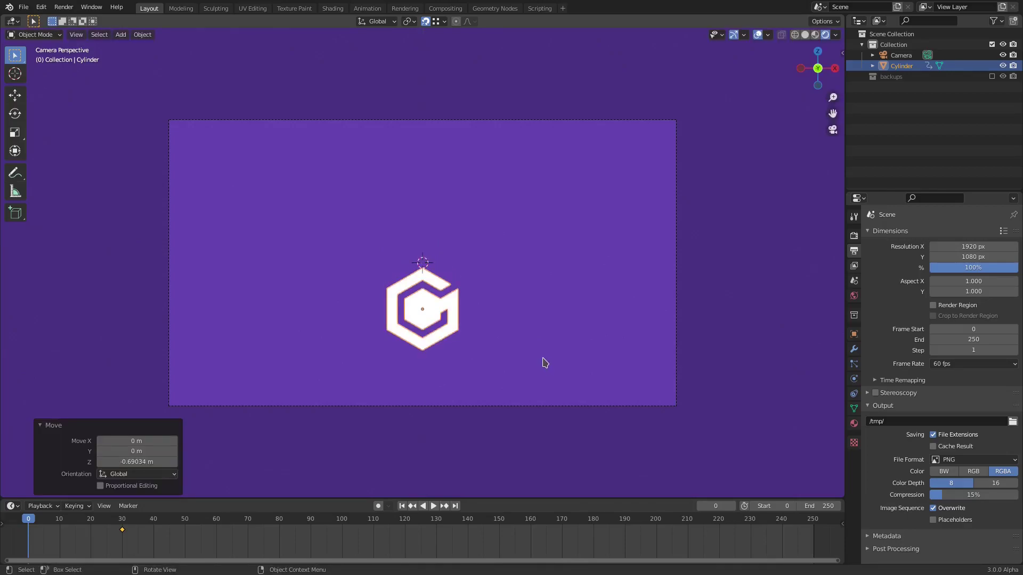
- Rotate the logo 90° about the global Z axis so it stands edge-on to the camera
key("r")
key("z")
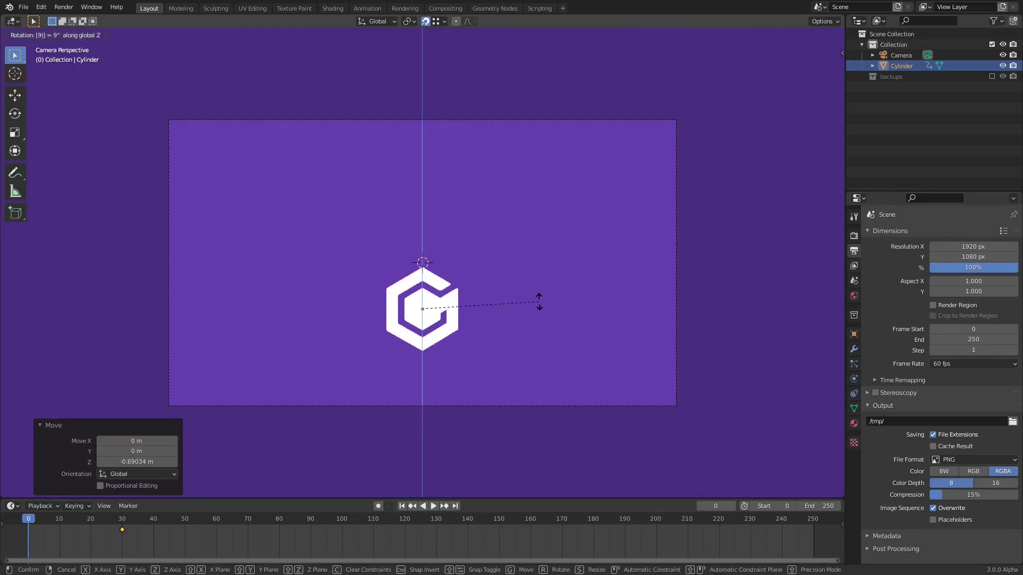
key("Escape")
type("rz90")
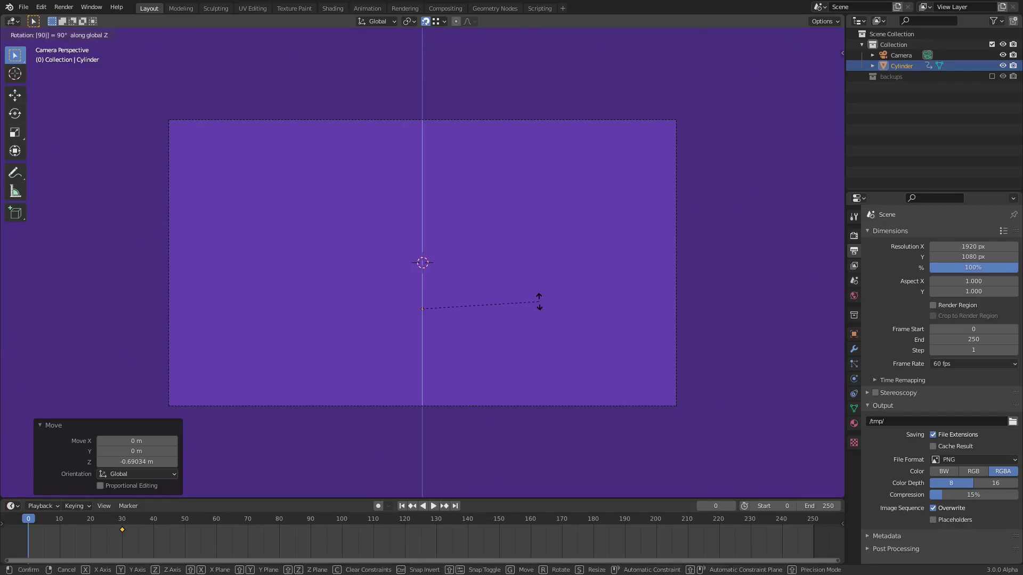
key("Return")
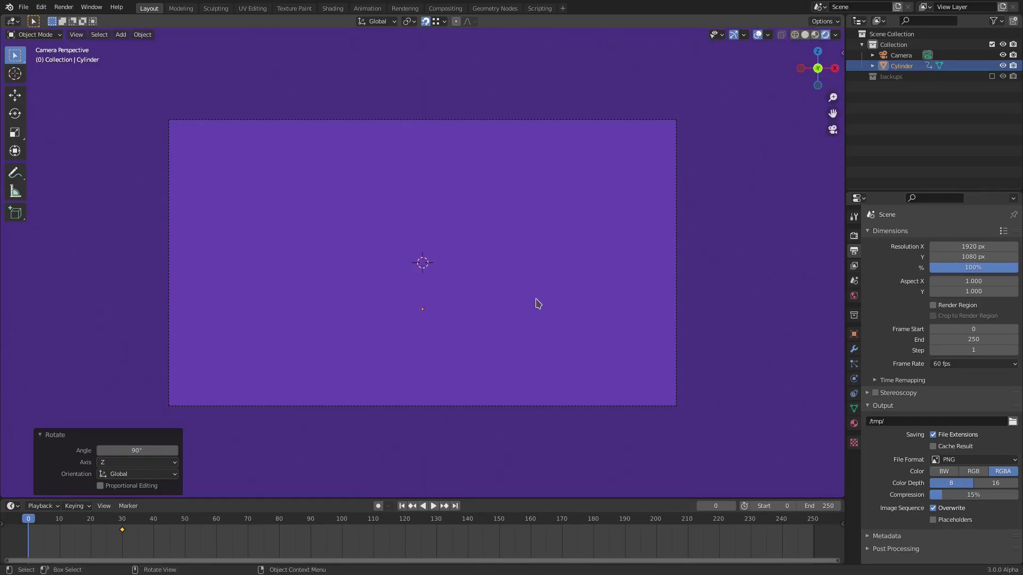
- Insert Location and Rotation keyframes for the lowered, turned logo at frame 0
key("i")
left_click(537, 301)
key("i")
left_click(458, 273)
- Play back the logo's rise and turn from the first frame to review the motion
left_click(434, 507)
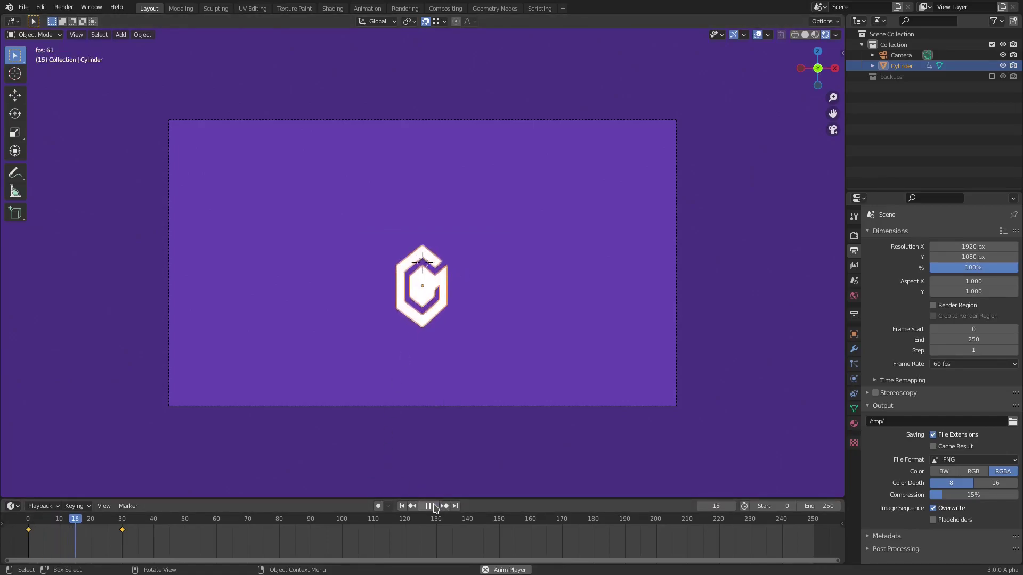
left_click(402, 507)
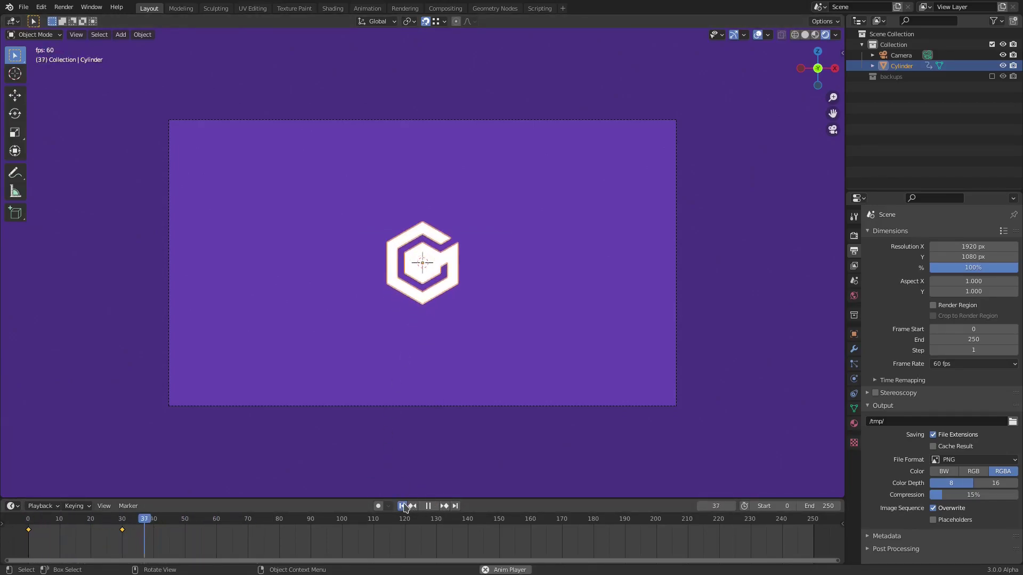
key("space")
left_click(35, 525)
key("space")
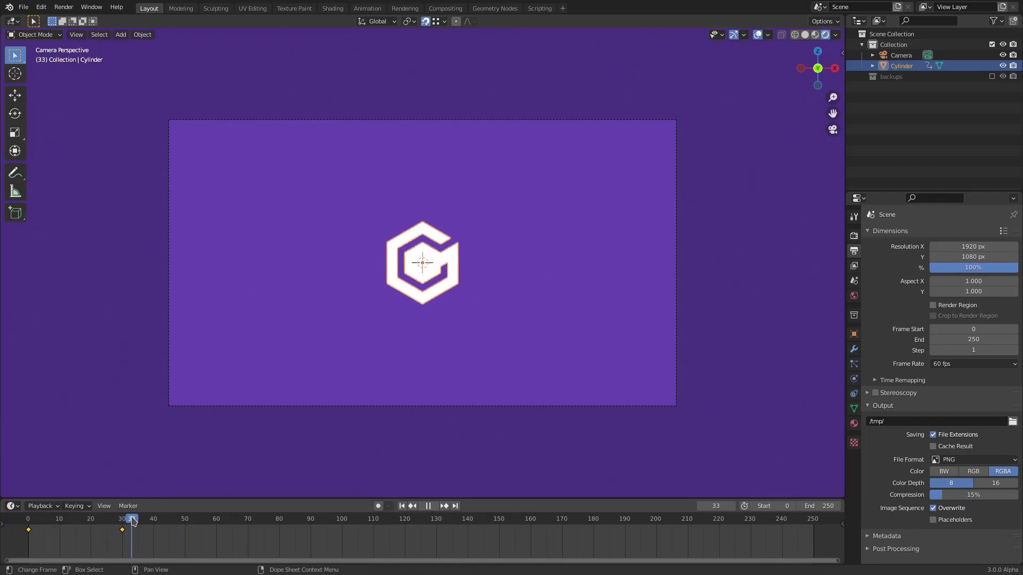
- At frame 30, lower the logo about 0.063 m along the global Z axis and keyframe its new position
mouse_move(120, 531)
left_mouse_down()
mouse_move(276, 535)
mouse_move(122, 535)
left_mouse_up()
key("space")
key("g")
key("z")
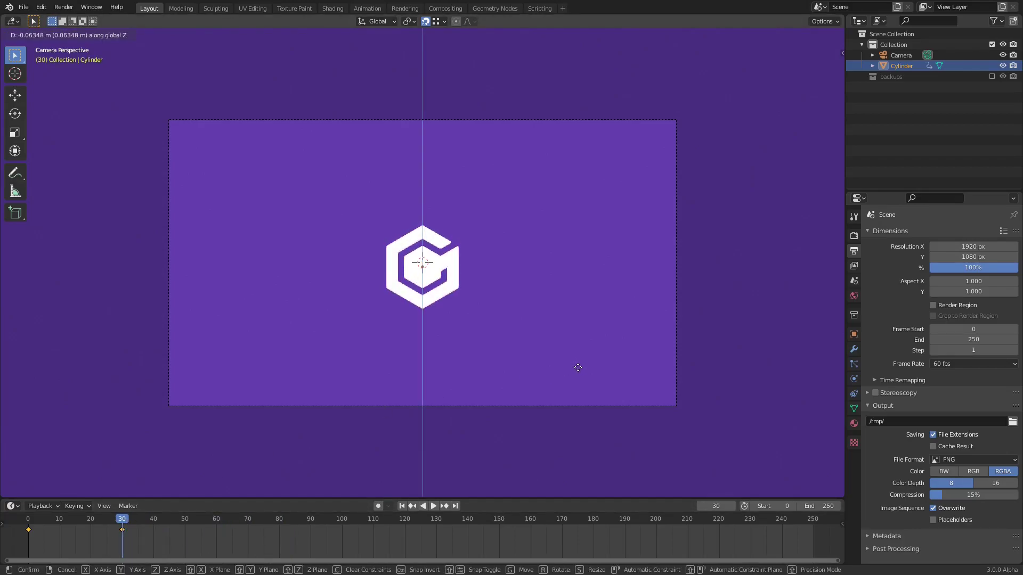
left_click(578, 368)
scroll(533, 272, "up", 1)
key("i")
left_click(518, 249)
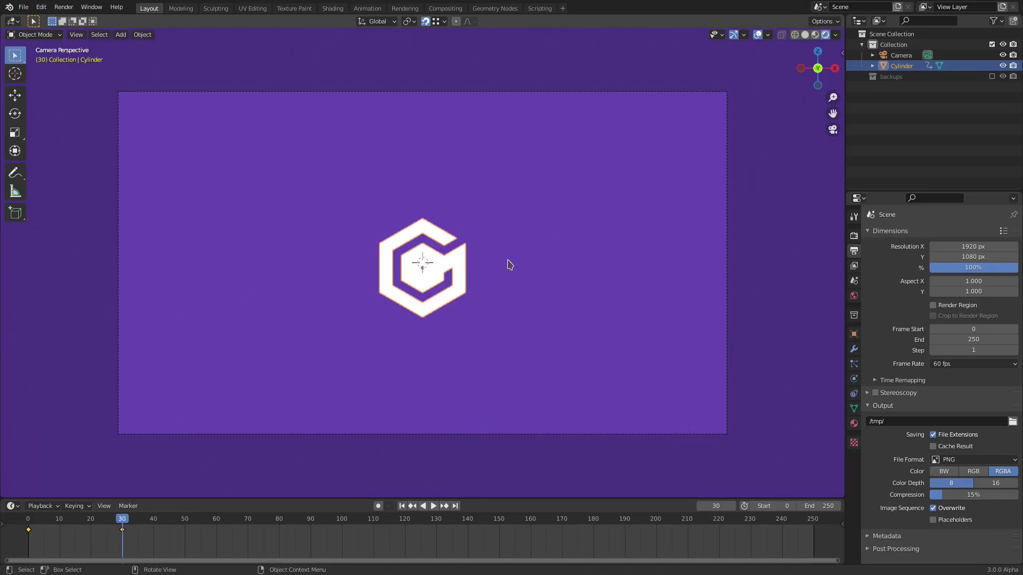
- At frame 90, raise the logo about 0.172 m along the global Z axis and keyframe its new position
left_click_drag(305, 524, 313, 525)
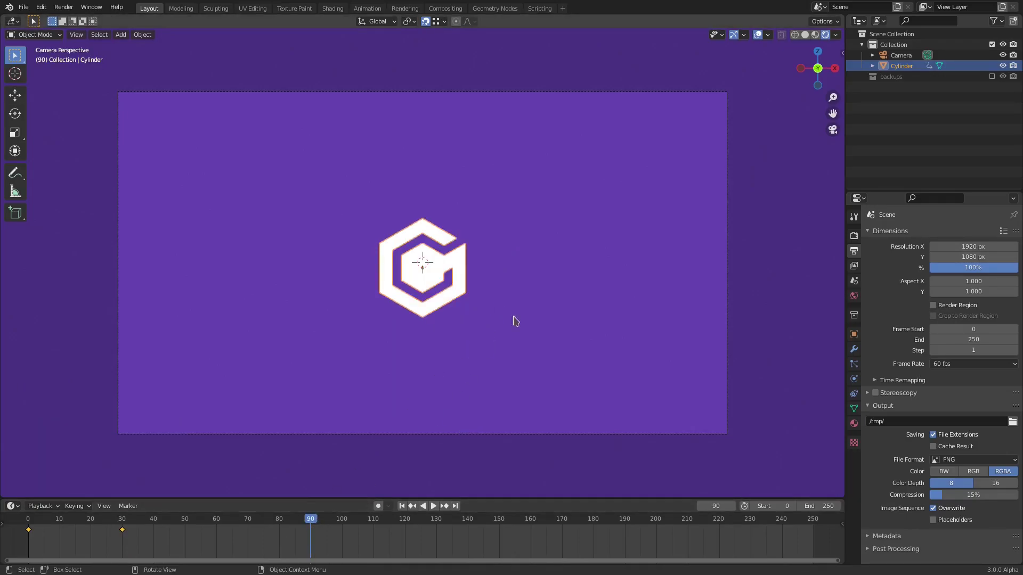
key("g")
key("z")
left_click(635, 323)
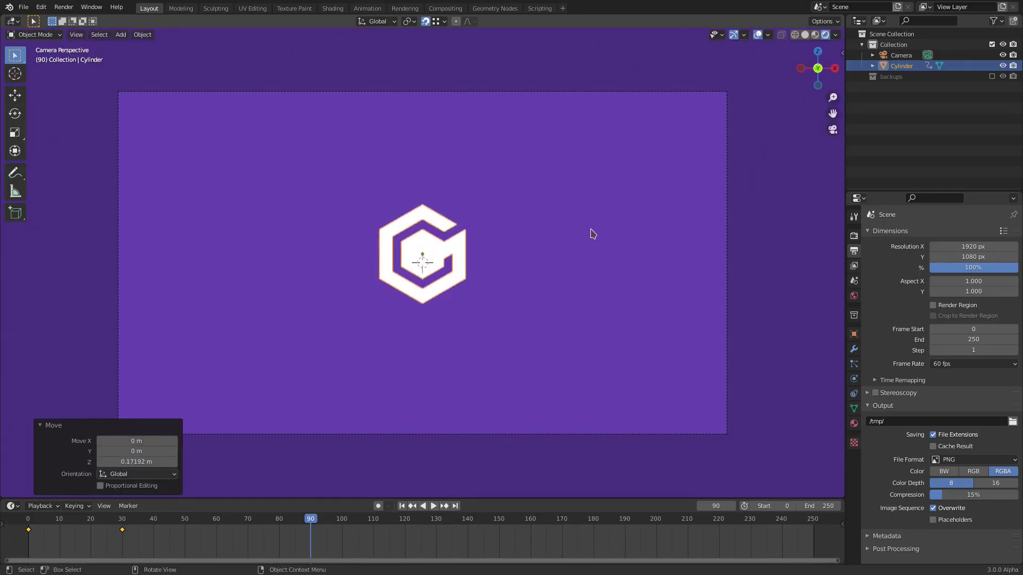
key("i")
left_click(565, 226)
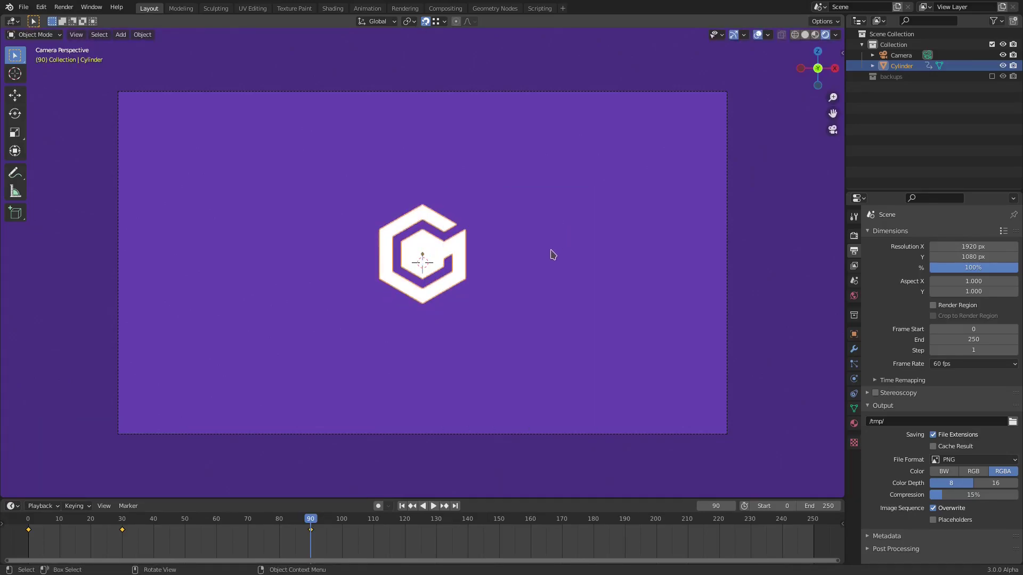
- At frame 120, raise the logo about 0.70 m along the global Z axis and keyframe its new position
left_click(404, 526)
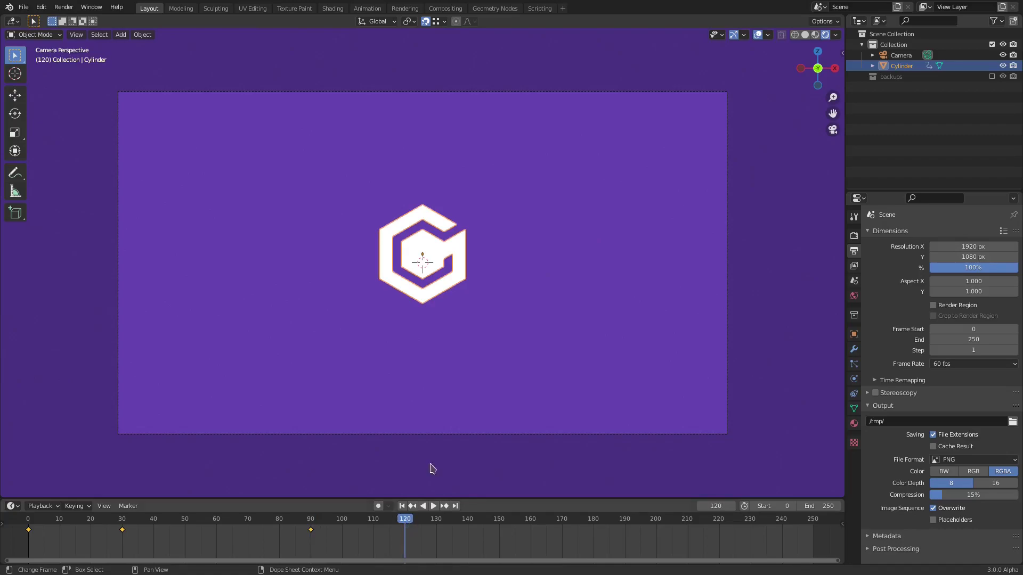
key("g")
key("z")
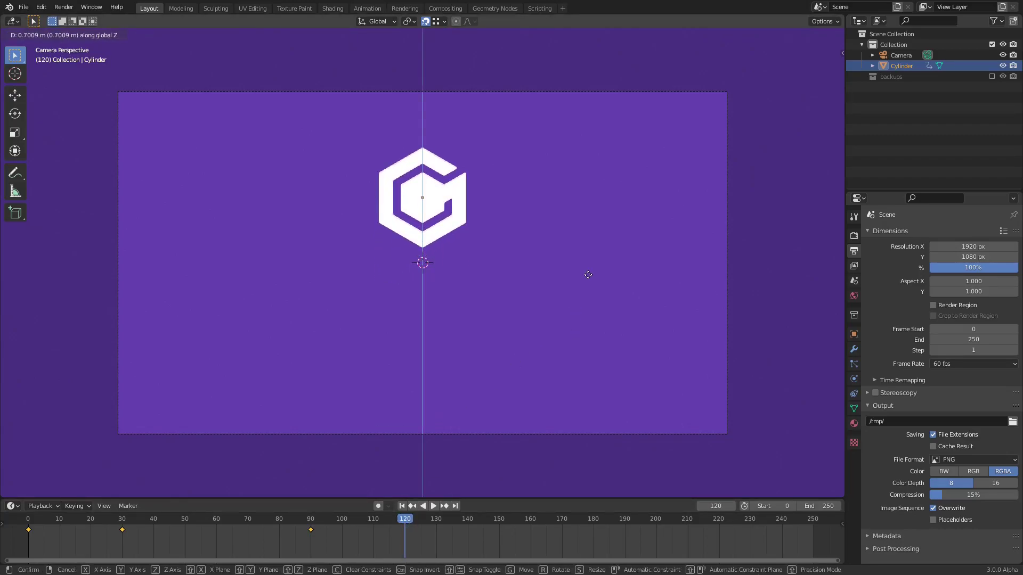
left_click(588, 279)
key("i")
left_click(588, 277)
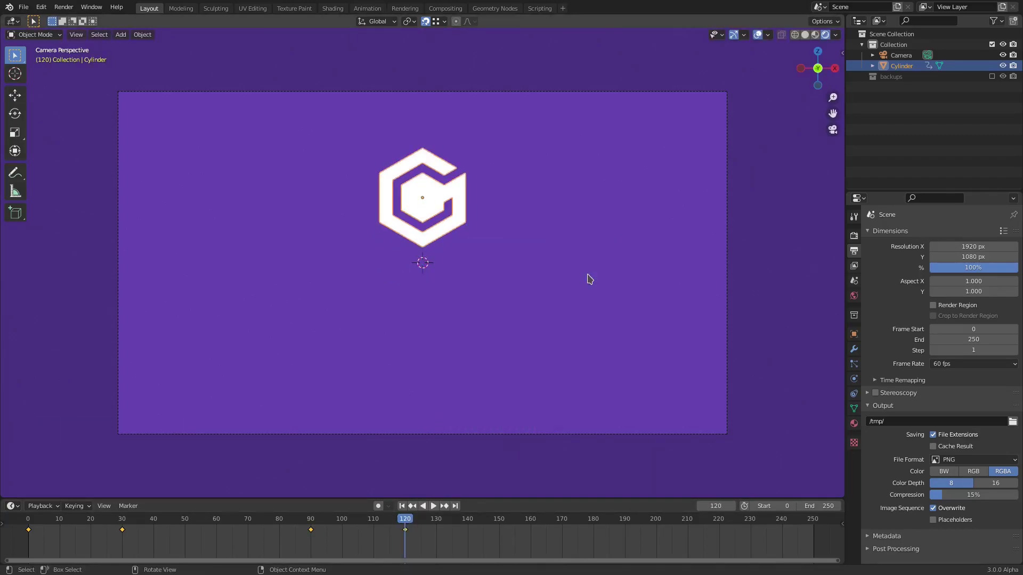
- Rotate the logo -90° about the global Z axis at frame 120 and keyframe the edge-on pose
key("r")
key("z")
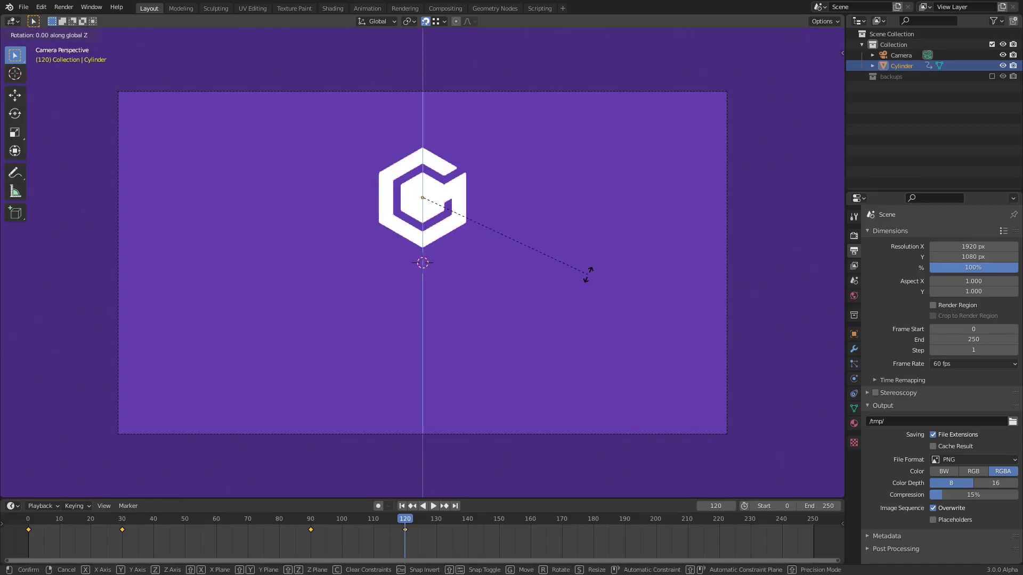
type("-90")
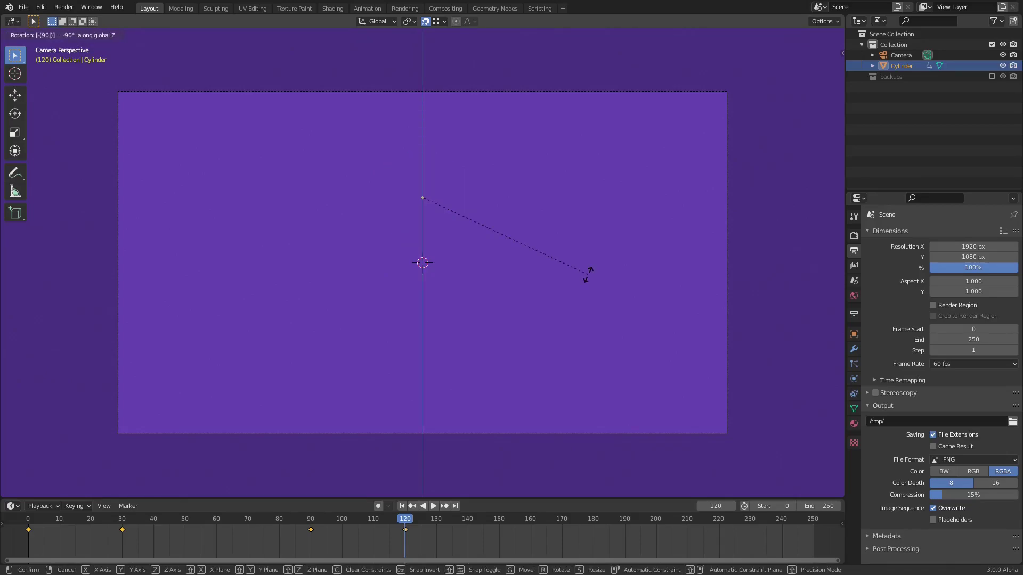
key("Return")
key("i")
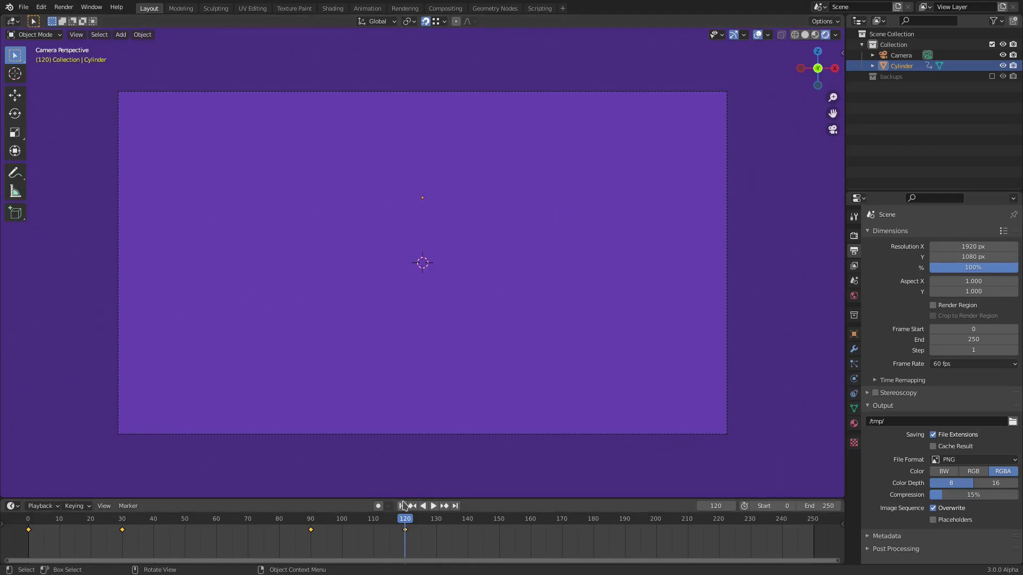
- Play back the animation from the first frame and compare the logo's rotation at frames 30 and 90
left_click(403, 506)
left_click(434, 506)
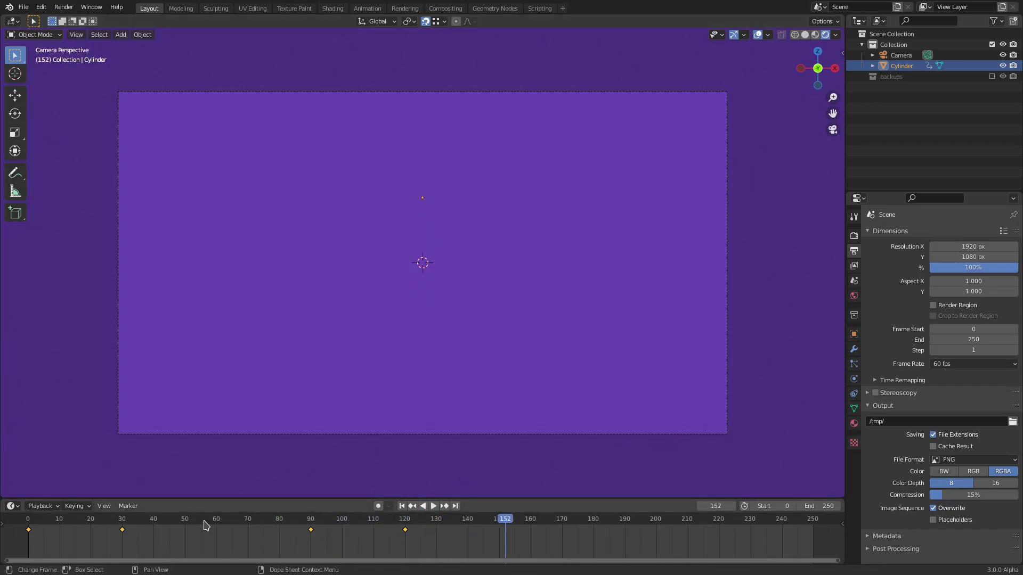
left_click(113, 526)
left_click_drag(114, 527, 122, 526)
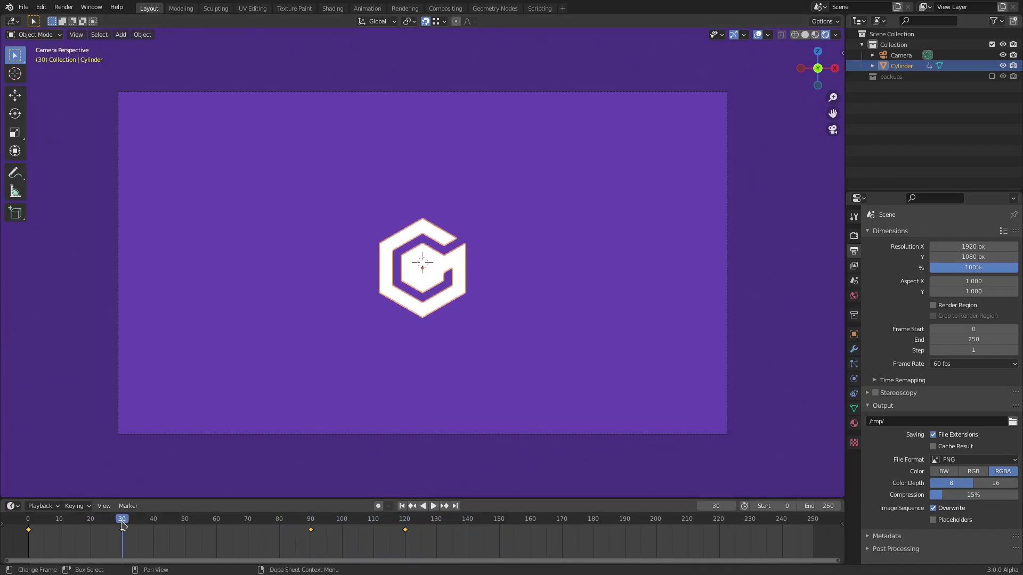
left_click(311, 527)
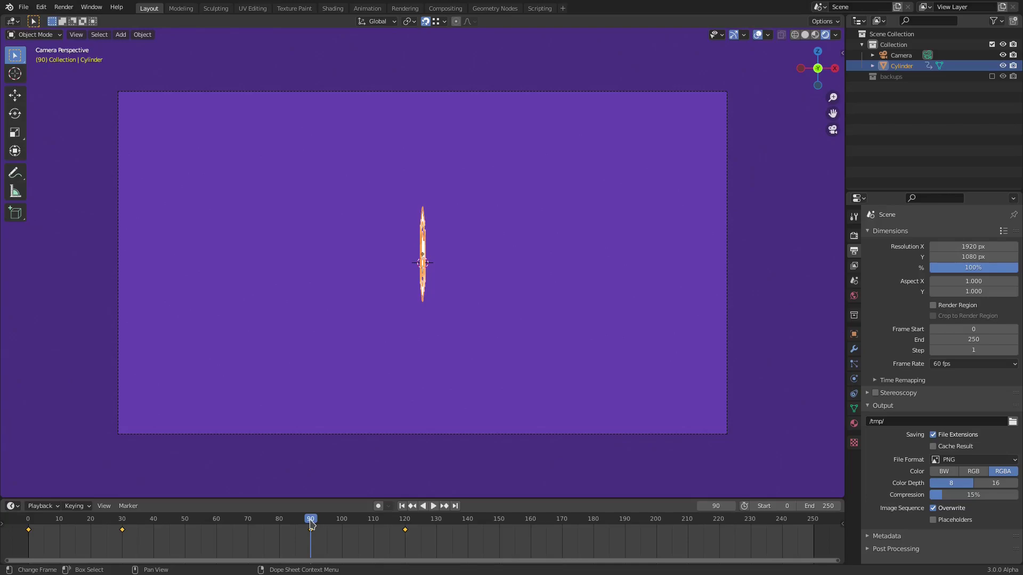
- Duplicate the logo's frame 30 keyframe onto frame 90 to hold the front-facing rotation
left_click(123, 526)
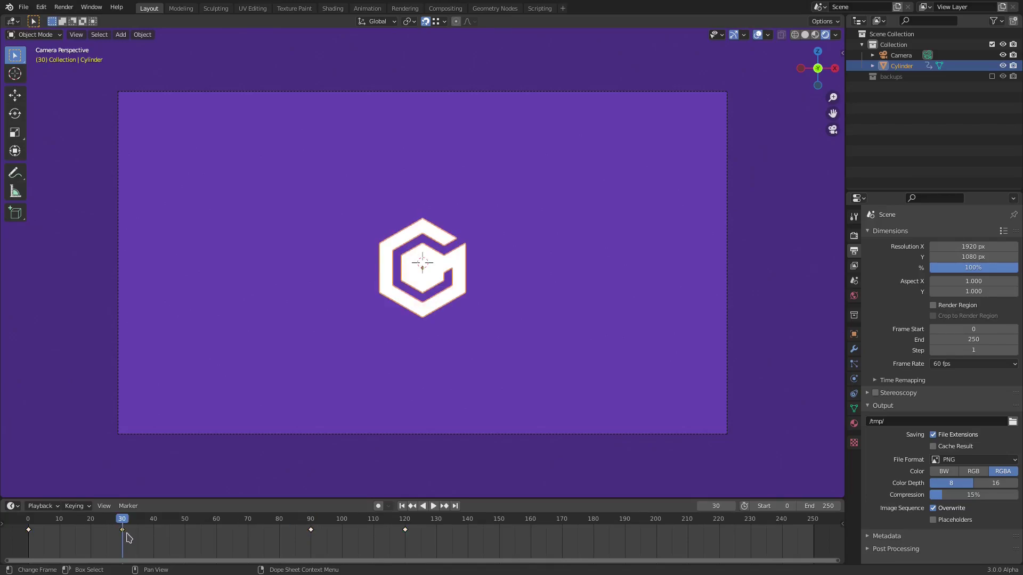
left_click_drag(129, 538, 316, 544)
left_click(312, 524)
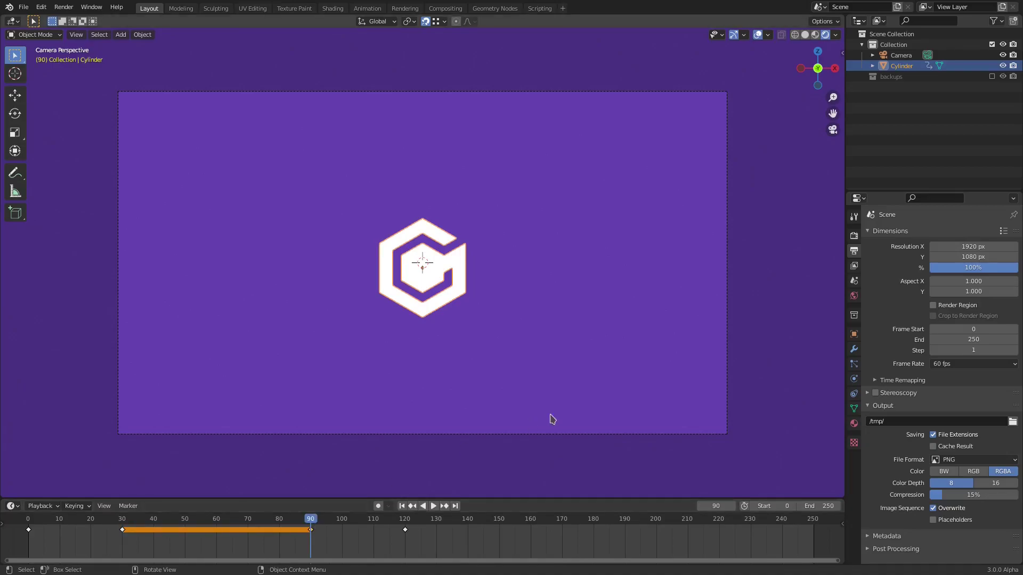
- Raise the front-facing logo about 0.172 m along the global Z axis at frame 90 and keyframe it
key("g")
key("z")
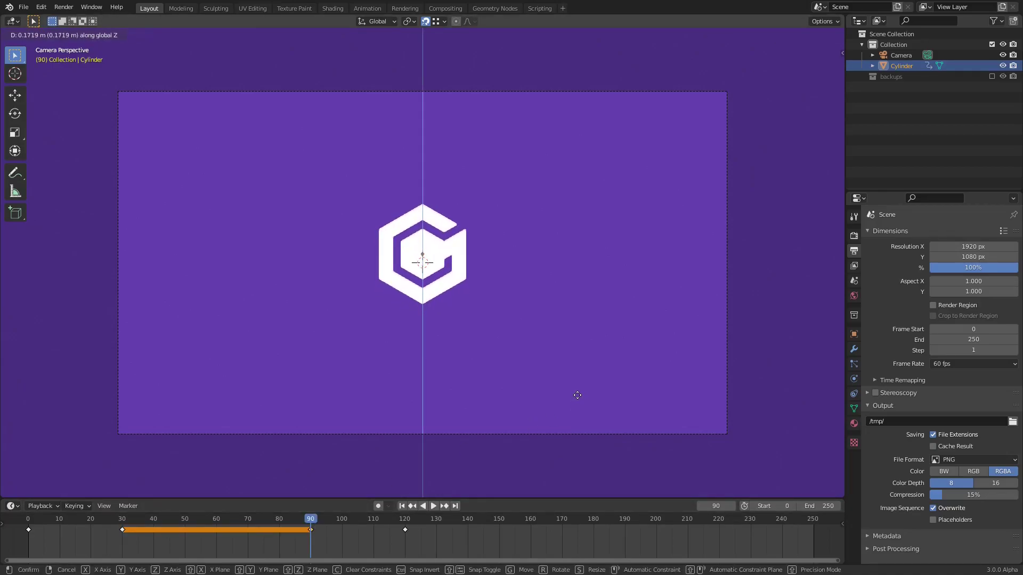
left_click(578, 397)
key("i")
left_click(511, 222)
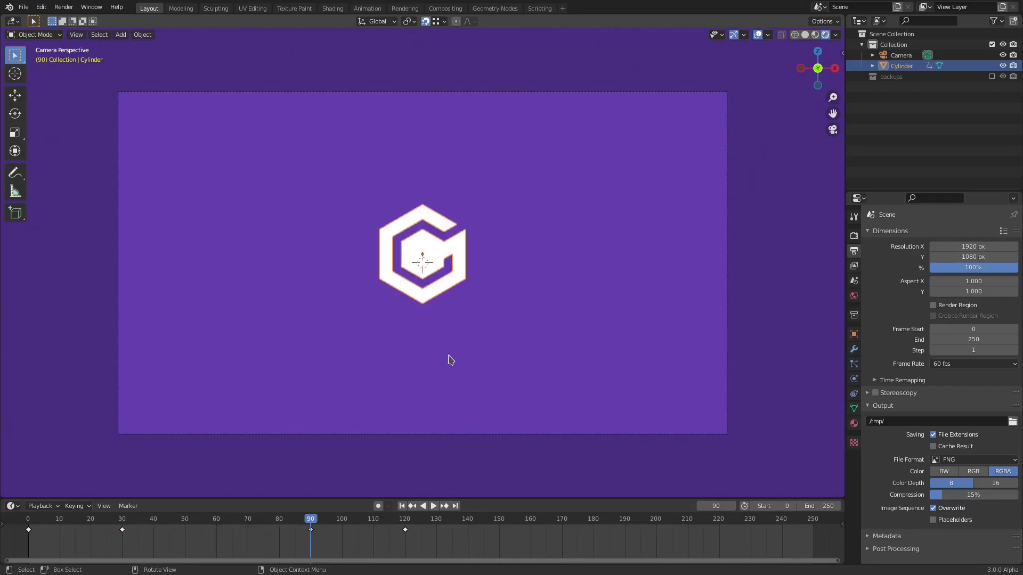
- Replay the animation from the first frame to review the logo's entrance, slow drift and exit
left_click(402, 506)
left_click(434, 506)
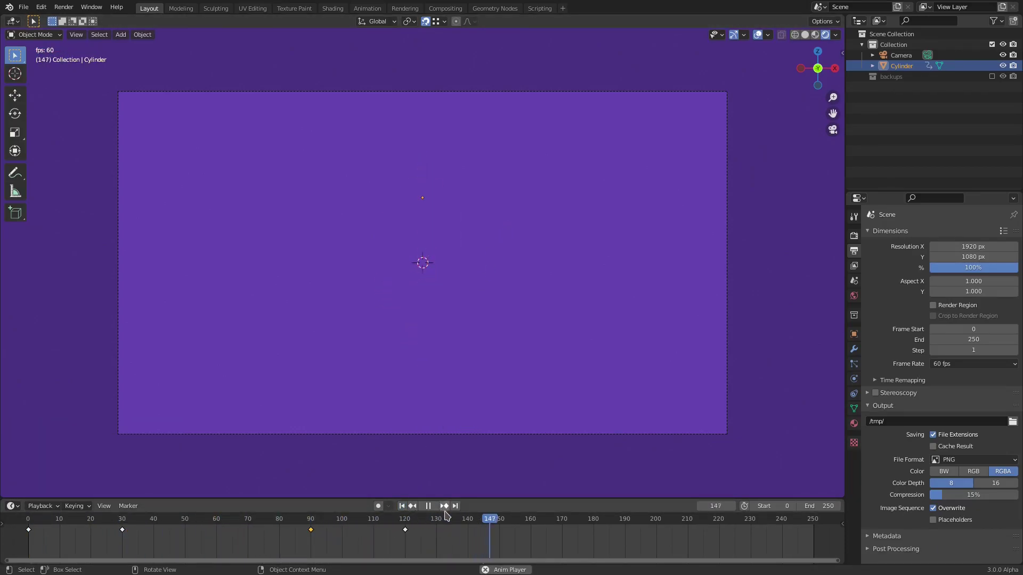
left_click(432, 505)
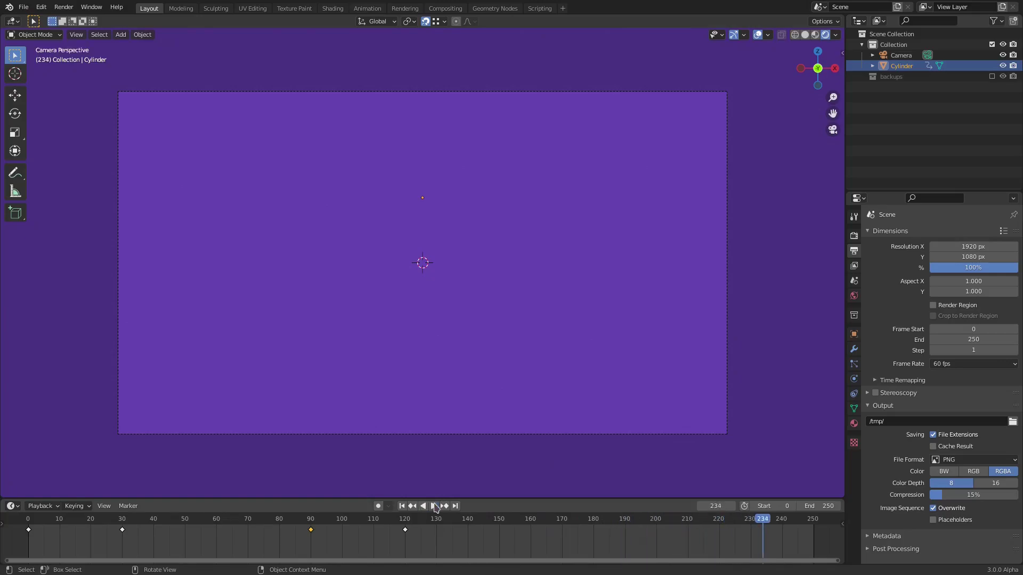
- Set the animation's end frame to 130
left_click(819, 505)
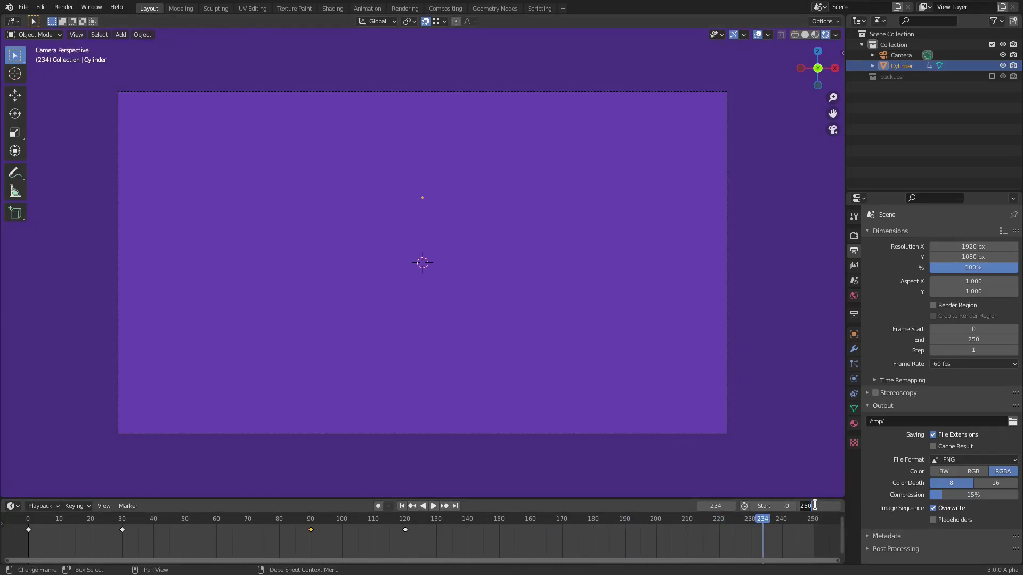
type("130")
key("Return")
- Hide the viewport overlays and play the shortened animation from its first frame
left_click(402, 506)
left_click(758, 35)
left_click(432, 505)
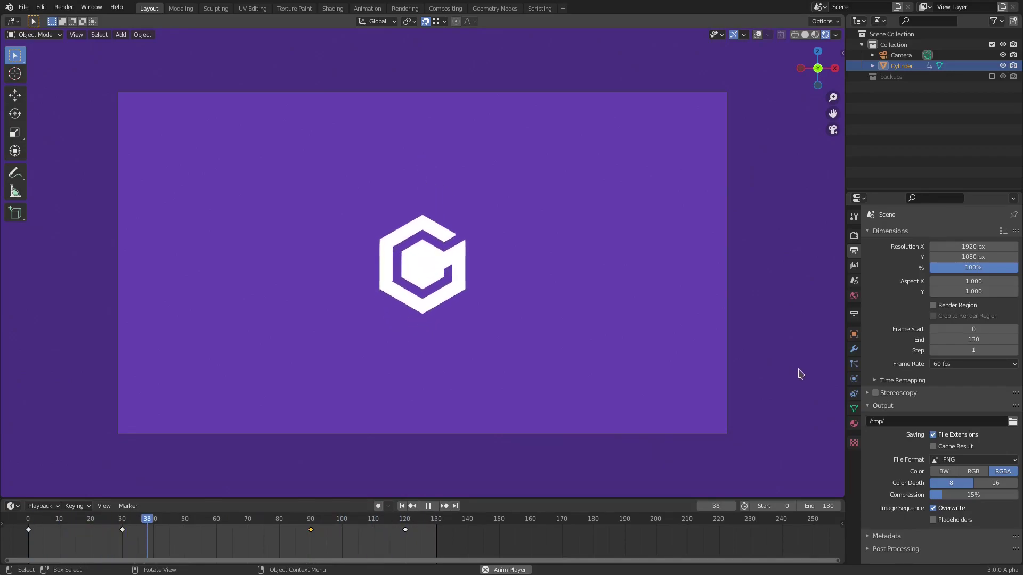
scroll(799, 372, "down", 2)
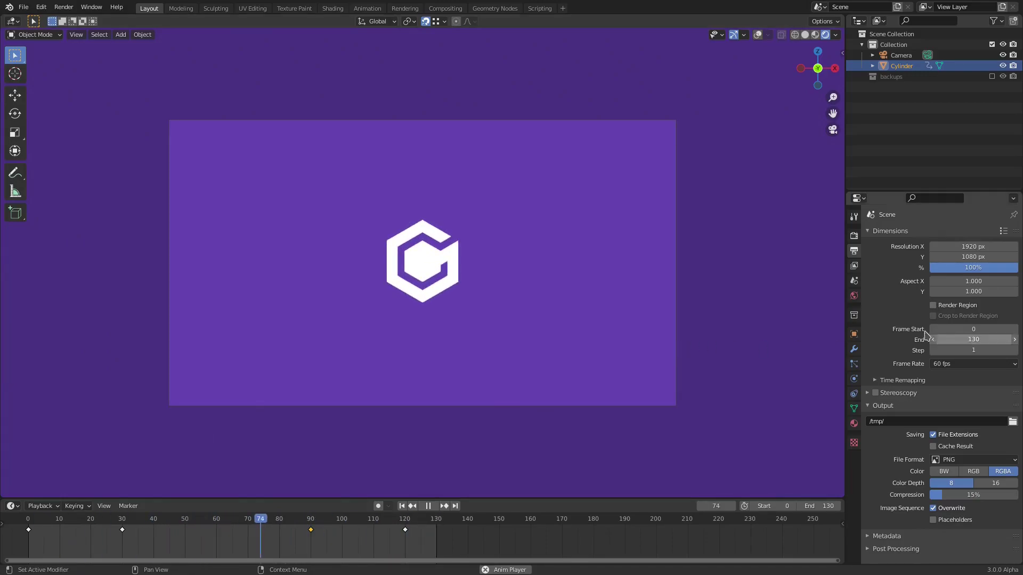
- Turn off Viewport Denoising in the Eevee sampling settings
left_click(854, 265)
left_click(854, 250)
left_click(853, 235)
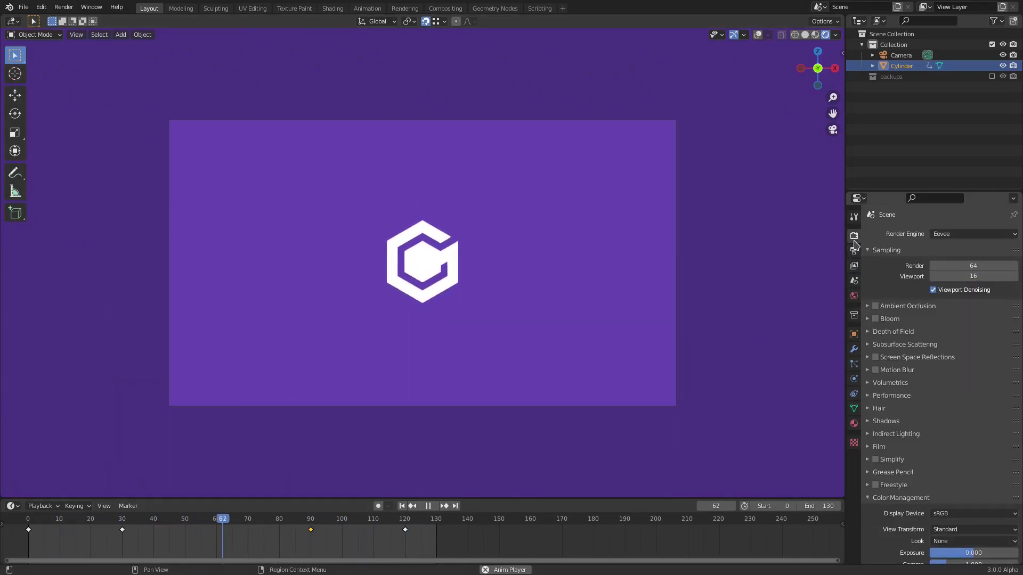
left_click(933, 289)
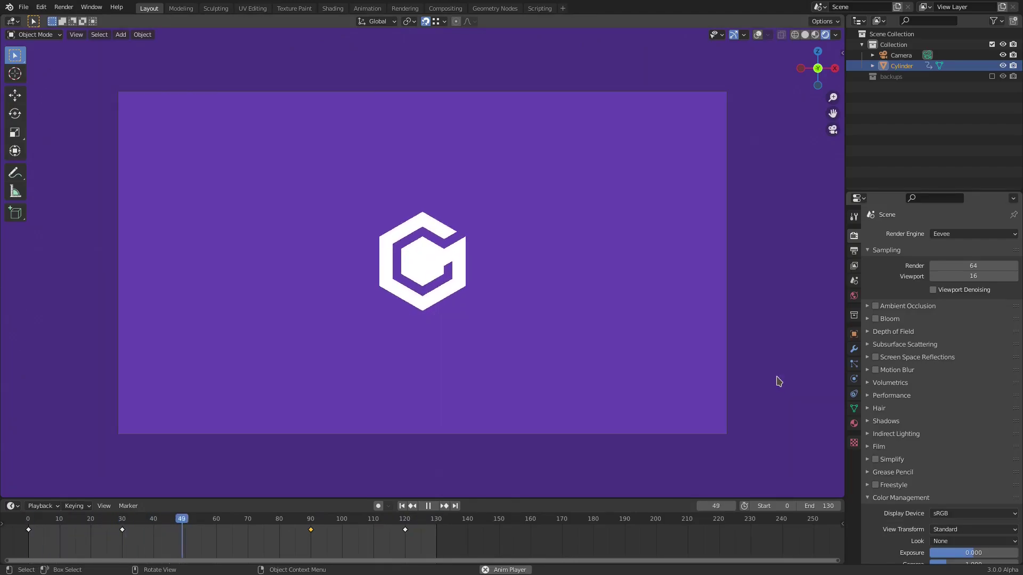